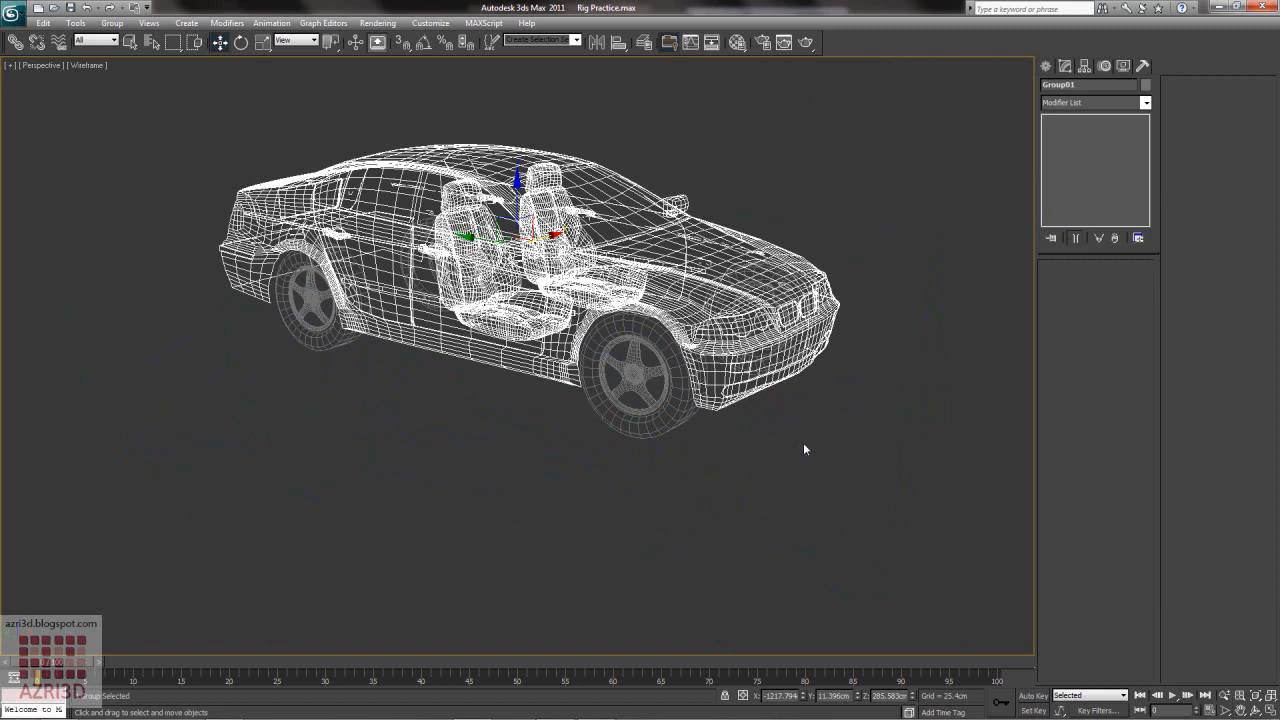
- Examine the car's front and rear wheels on both sides, selecting each as an object separate from the body
{"action": "left_click", "coordinate": [661, 341]}
{"action": "left_click", "coordinate": [324, 301]}
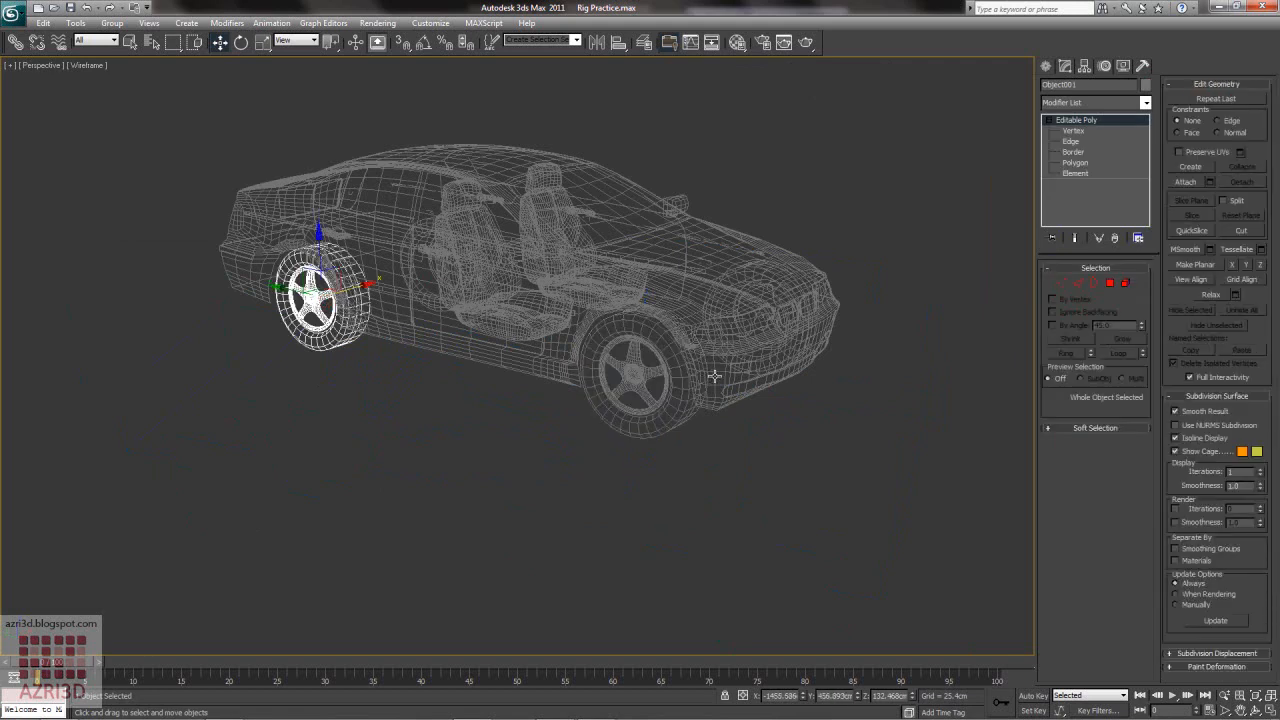
{"action": "middle_click_drag", "start_coordinate": [324, 301], "coordinate": [569, 397], "text": "alt"}
{"action": "left_click", "coordinate": [409, 393]}
{"action": "left_click", "coordinate": [716, 321]}
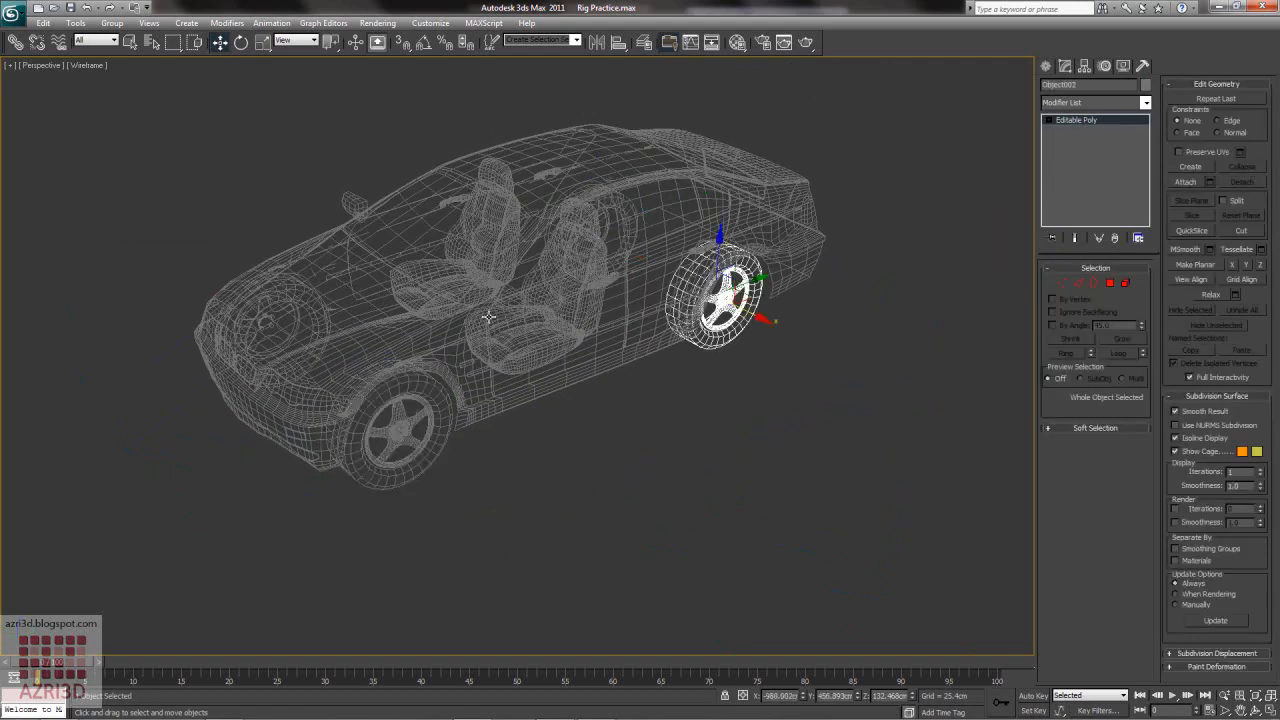
{"action": "middle_click_drag", "start_coordinate": [436, 309], "coordinate": [516, 298], "text": "alt"}
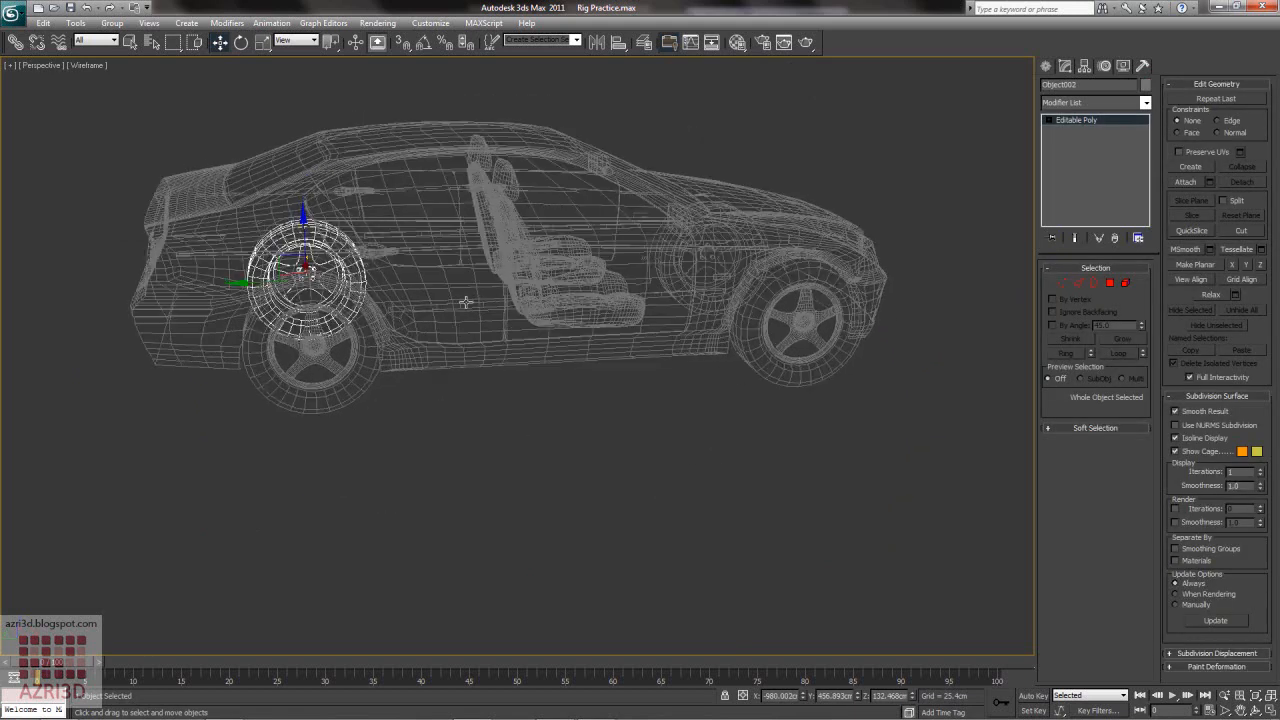
- Create a small Dummy helper on the rear part of the car in the Top view
{"action": "key", "text": "t"}
{"action": "key", "text": "z"}
{"action": "left_click", "coordinate": [822, 326]}
{"action": "scroll", "coordinate": [912, 320], "scroll_direction": "down", "scroll_amount": 6}
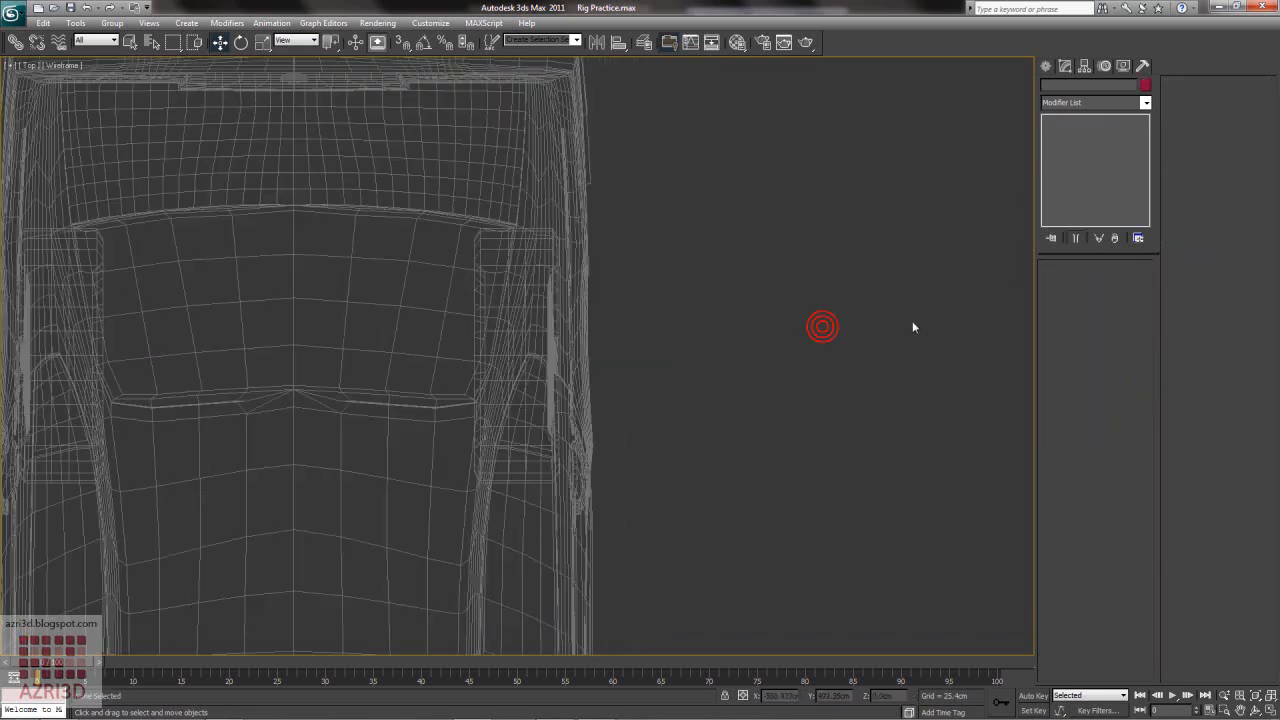
{"action": "middle_click_drag", "start_coordinate": [950, 267], "coordinate": [997, 205]}
{"action": "left_click", "coordinate": [1045, 65]}
{"action": "left_click", "coordinate": [1066, 88]}
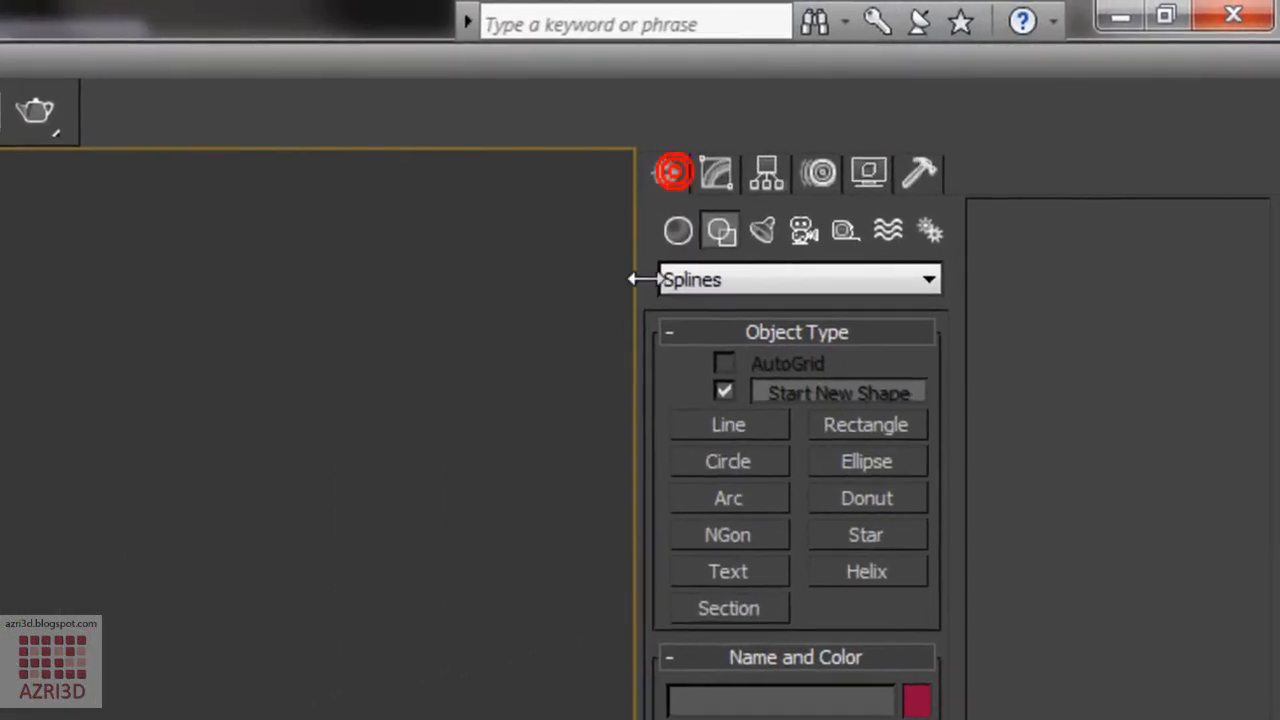
{"action": "left_click", "coordinate": [840, 230]}
{"action": "left_click", "coordinate": [716, 405]}
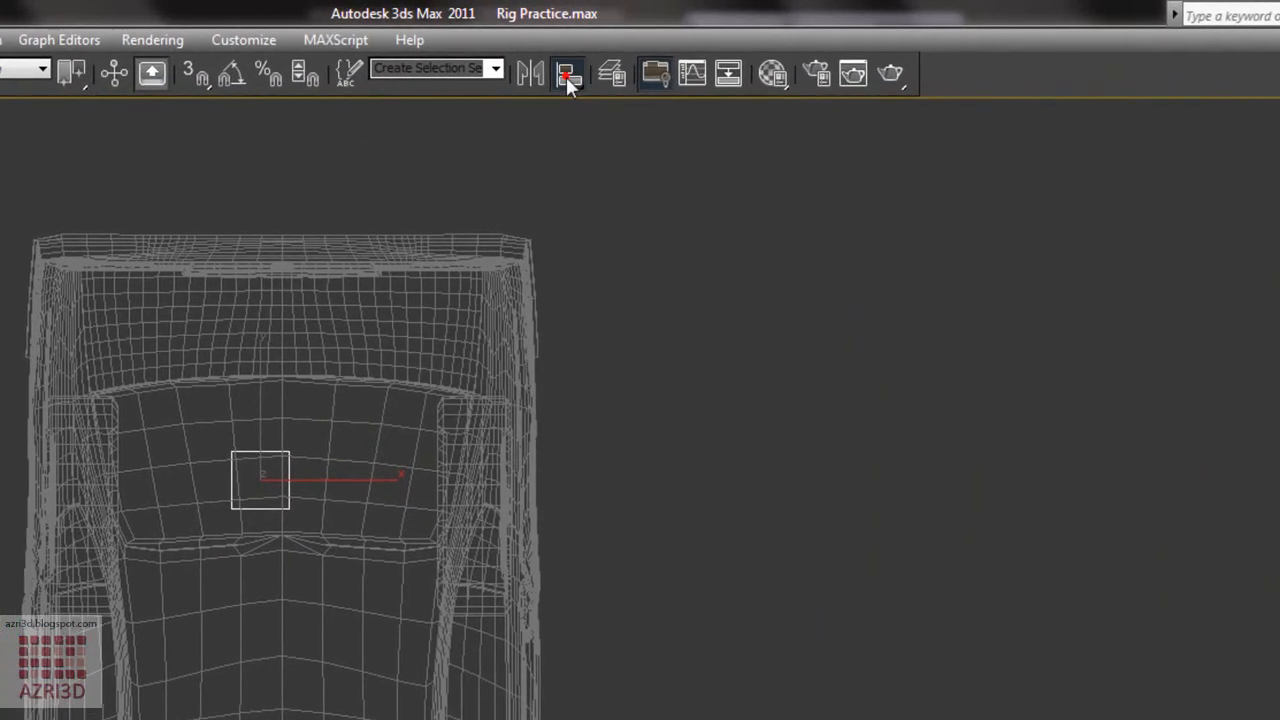
- Align the dummy centre to centre with the car body in X, then with the rear wheel in X and Y in the Left view
{"action": "left_click", "coordinate": [329, 426]}
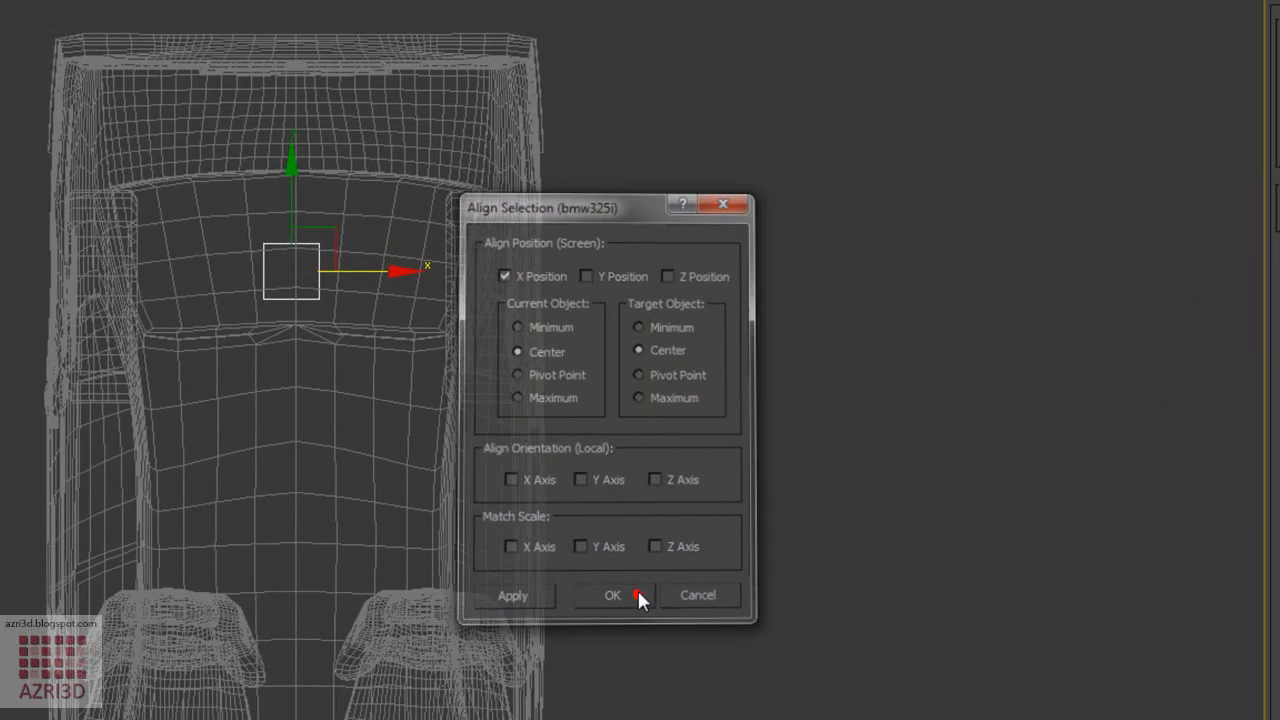
{"action": "left_click", "coordinate": [638, 592]}
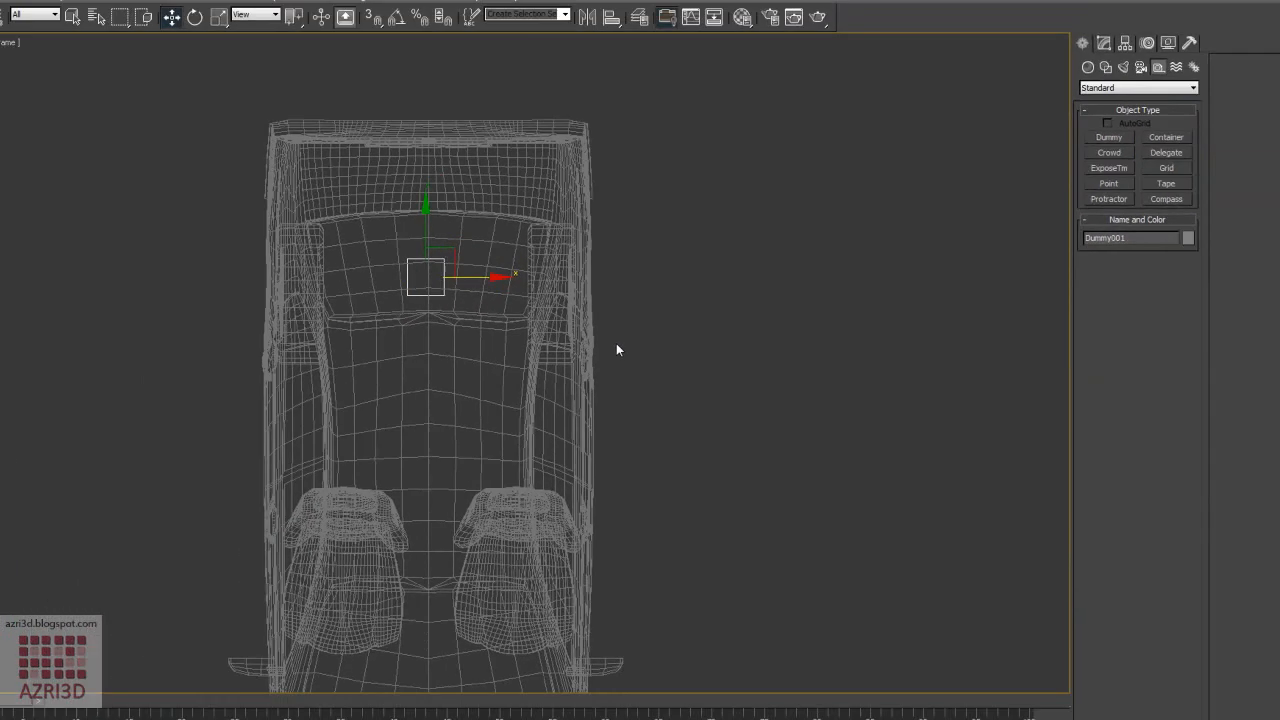
{"action": "key", "text": "l"}
{"action": "key", "text": "z"}
{"action": "scroll", "coordinate": [613, 355], "scroll_direction": "down", "scroll_amount": 5}
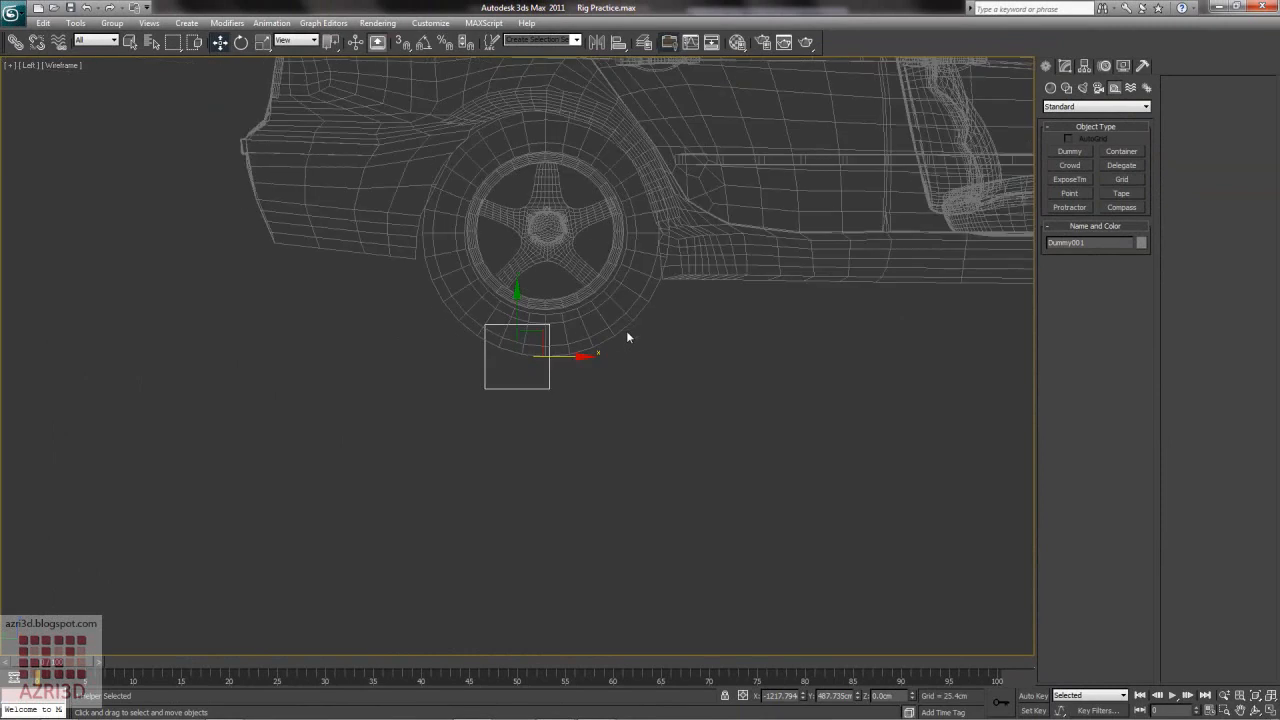
{"action": "left_click", "coordinate": [618, 42]}
{"action": "left_click", "coordinate": [574, 222]}
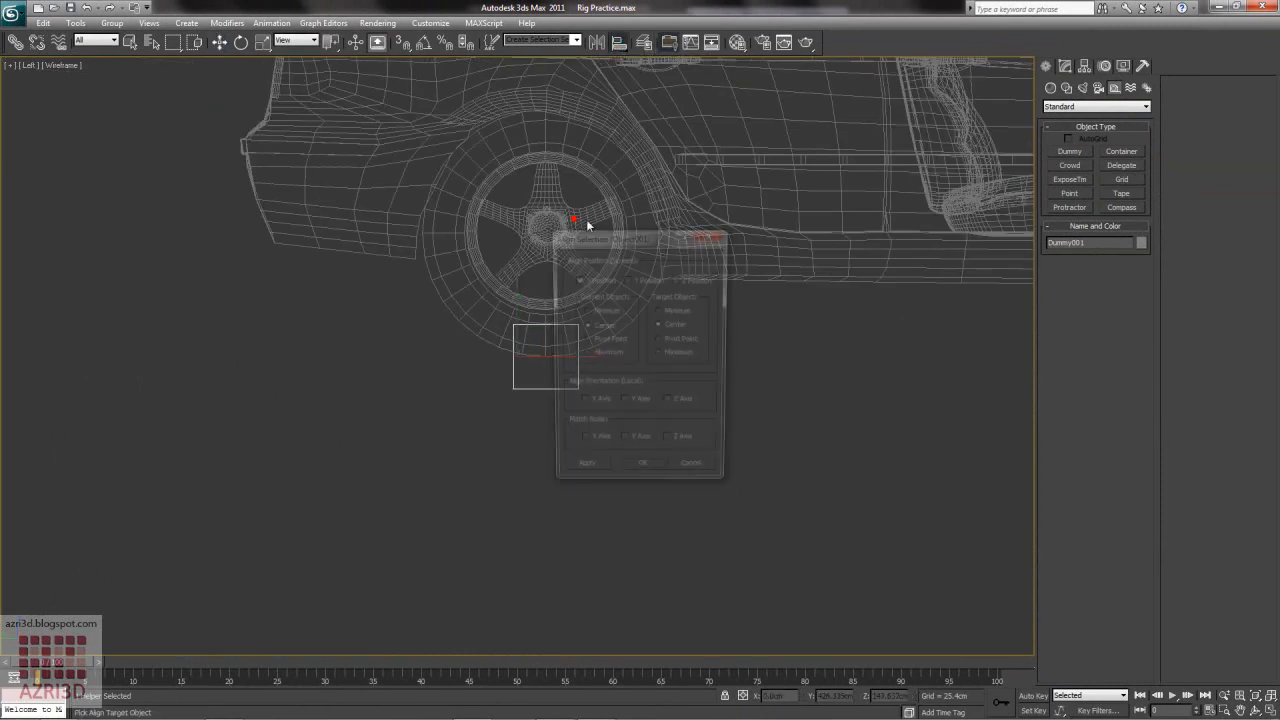
{"action": "left_click", "coordinate": [636, 278]}
{"action": "left_click", "coordinate": [648, 471]}
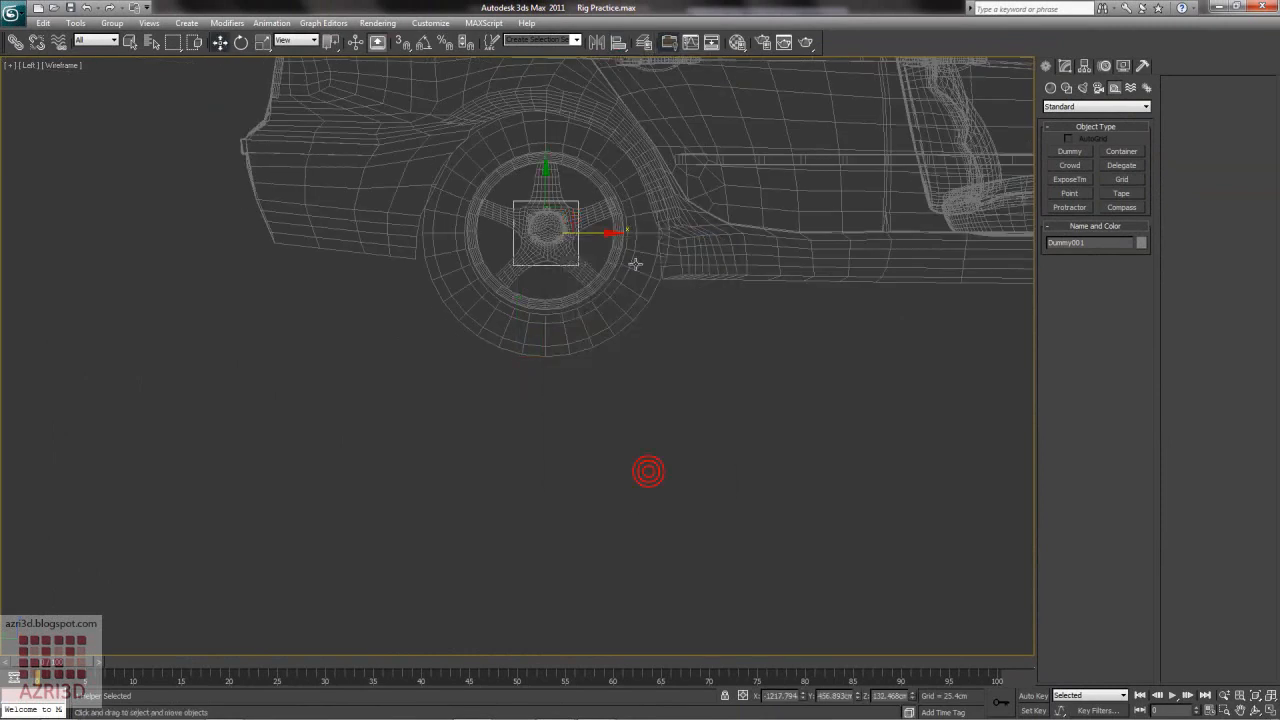
- Clone the rear dummy as a Copy at the front wheel and align their centres in X and Y
{"action": "scroll", "coordinate": [760, 340], "scroll_direction": "down", "scroll_amount": 6}
{"action": "left_click_drag", "start_coordinate": [531, 348], "coordinate": [855, 350], "text": "shift"}
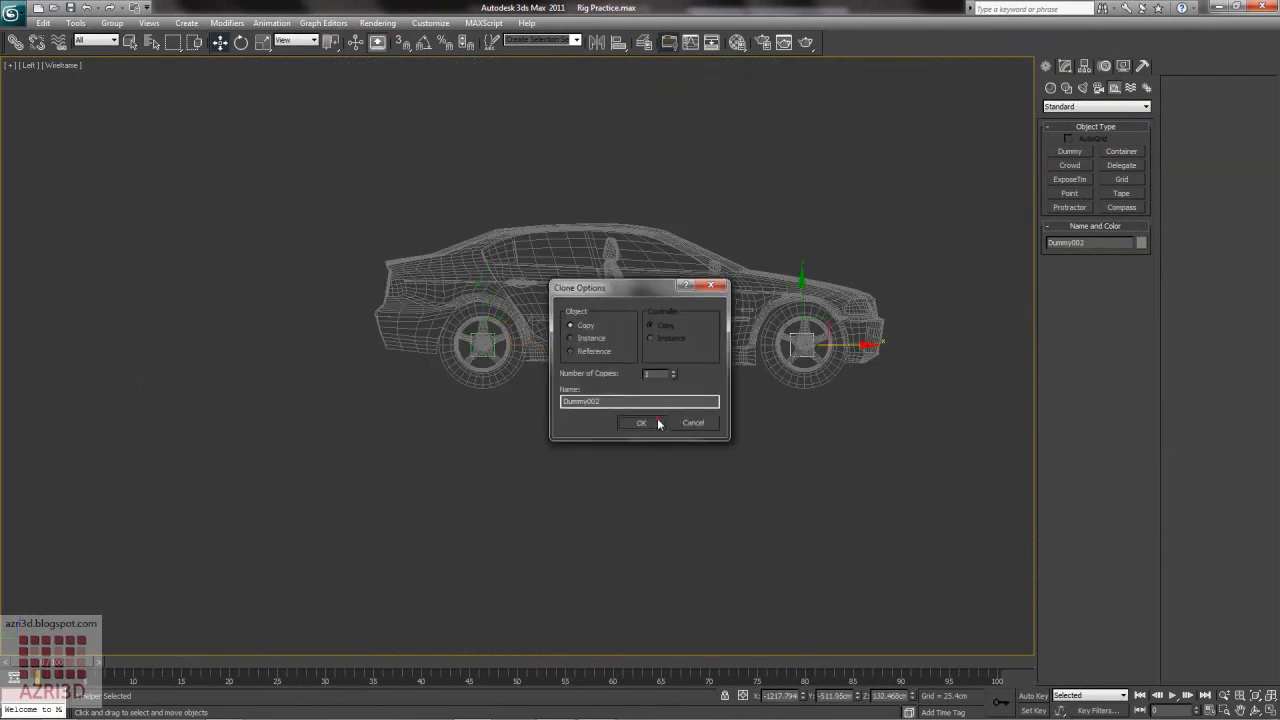
{"action": "left_click", "coordinate": [641, 423]}
{"action": "left_click", "coordinate": [619, 42]}
{"action": "left_click", "coordinate": [825, 383]}
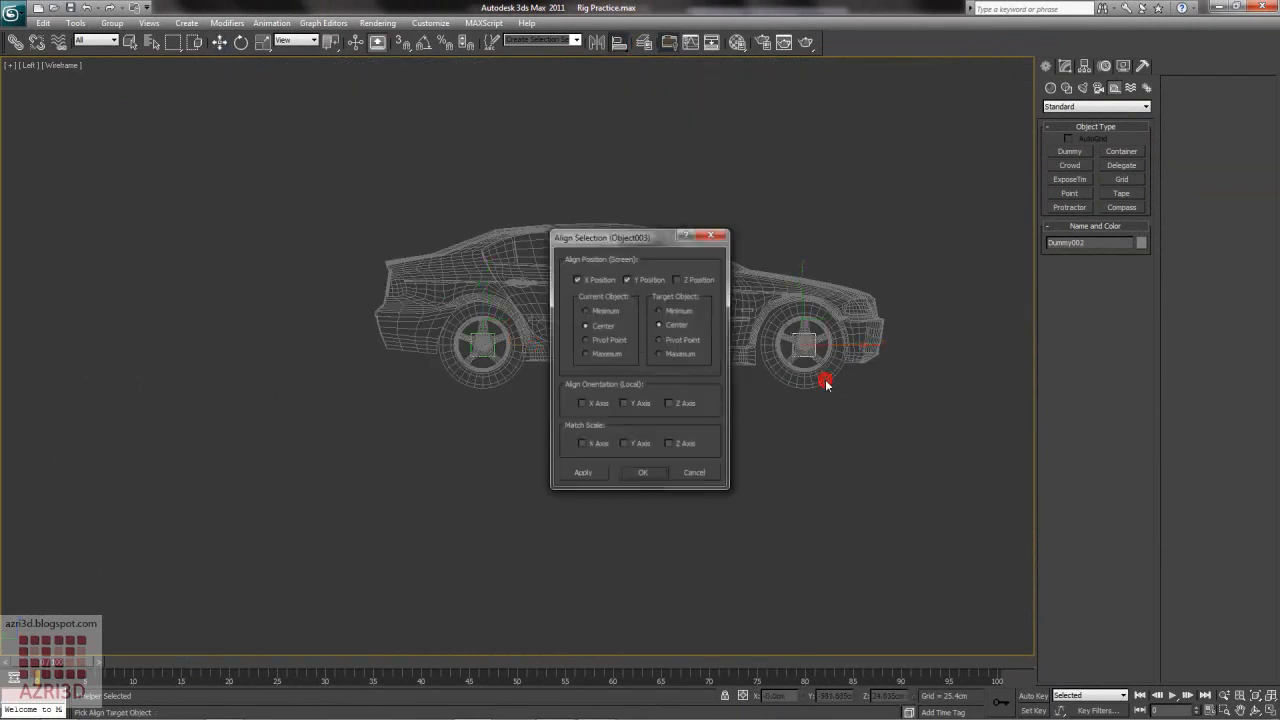
{"action": "left_click", "coordinate": [669, 471]}
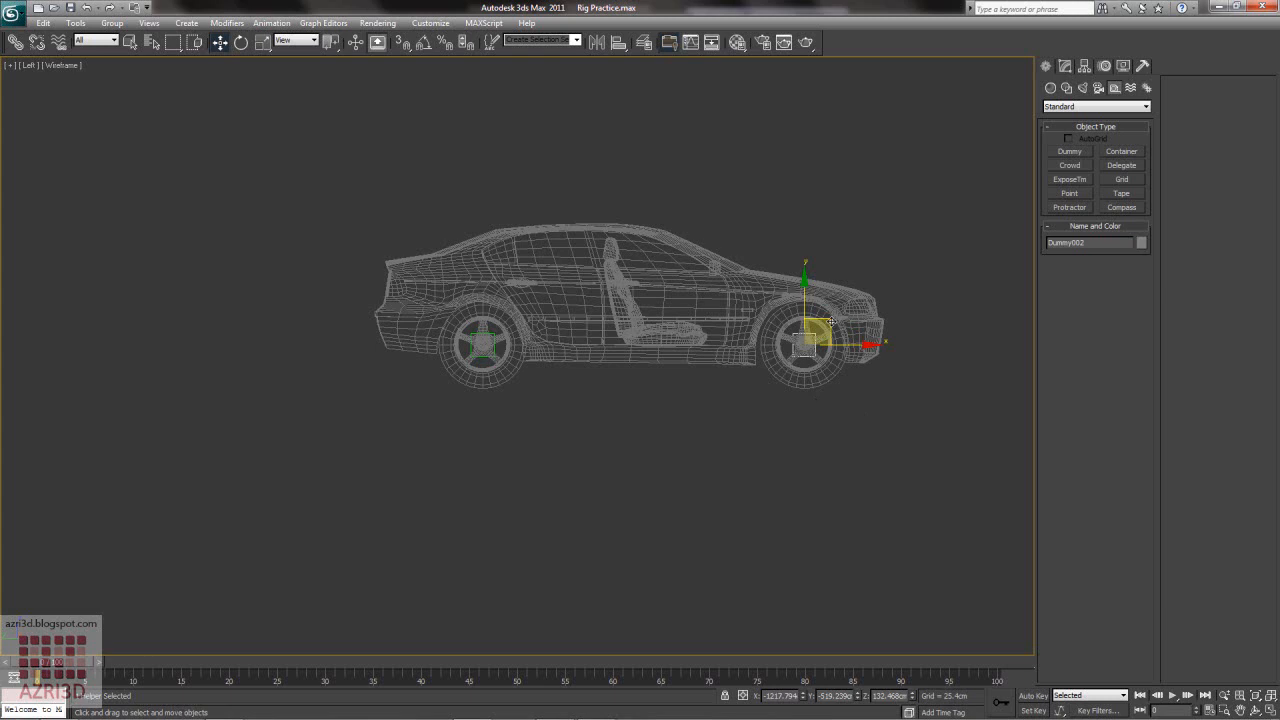
- Make two more dummy copies at the same height, one ahead of the car and one at the upper cabin
{"action": "mouse_move", "coordinate": [830, 321]}
{"action": "left_mouse_down", "text": "shift"}
{"action": "mouse_move", "coordinate": [1004, 228]}
{"action": "mouse_move", "coordinate": [637, 250]}
{"action": "left_mouse_up", "text": "shift"}
{"action": "left_click", "coordinate": [648, 424]}
{"action": "left_click", "coordinate": [656, 422]}
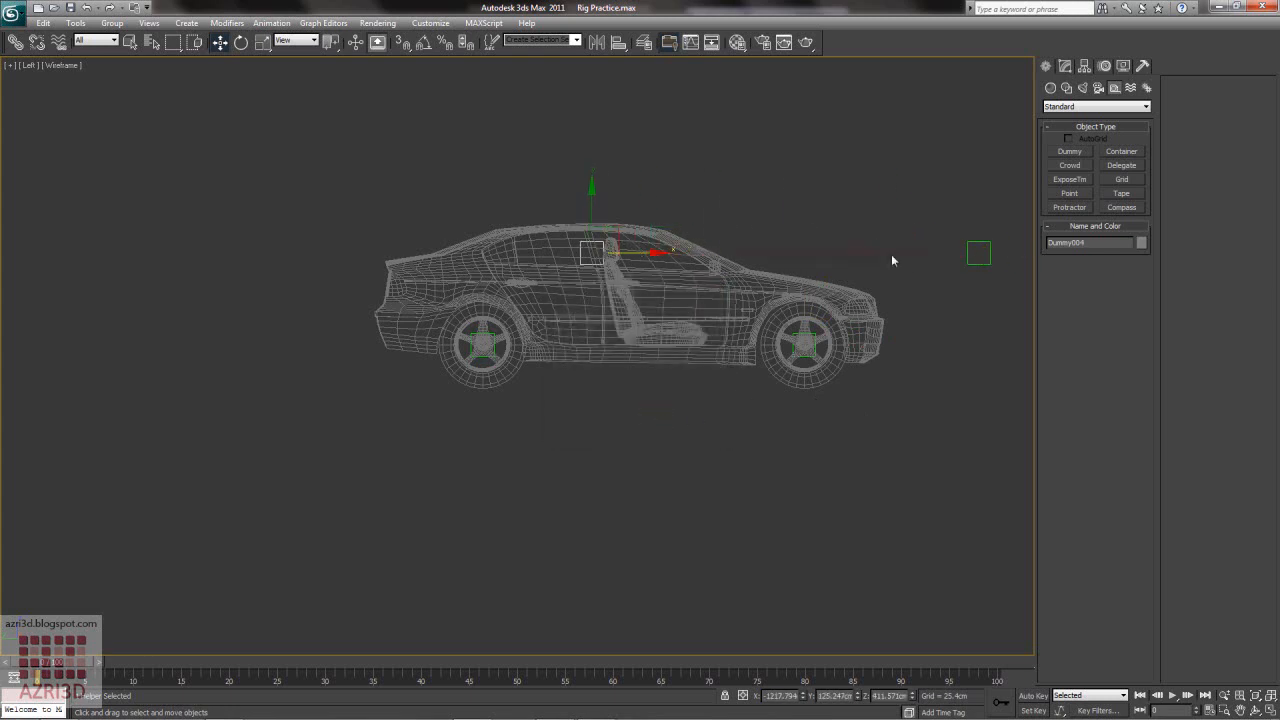
- Scale the cabin dummy to about 662% in X and 1068% in Y so it spans most of the car body
{"action": "key", "text": "r"}
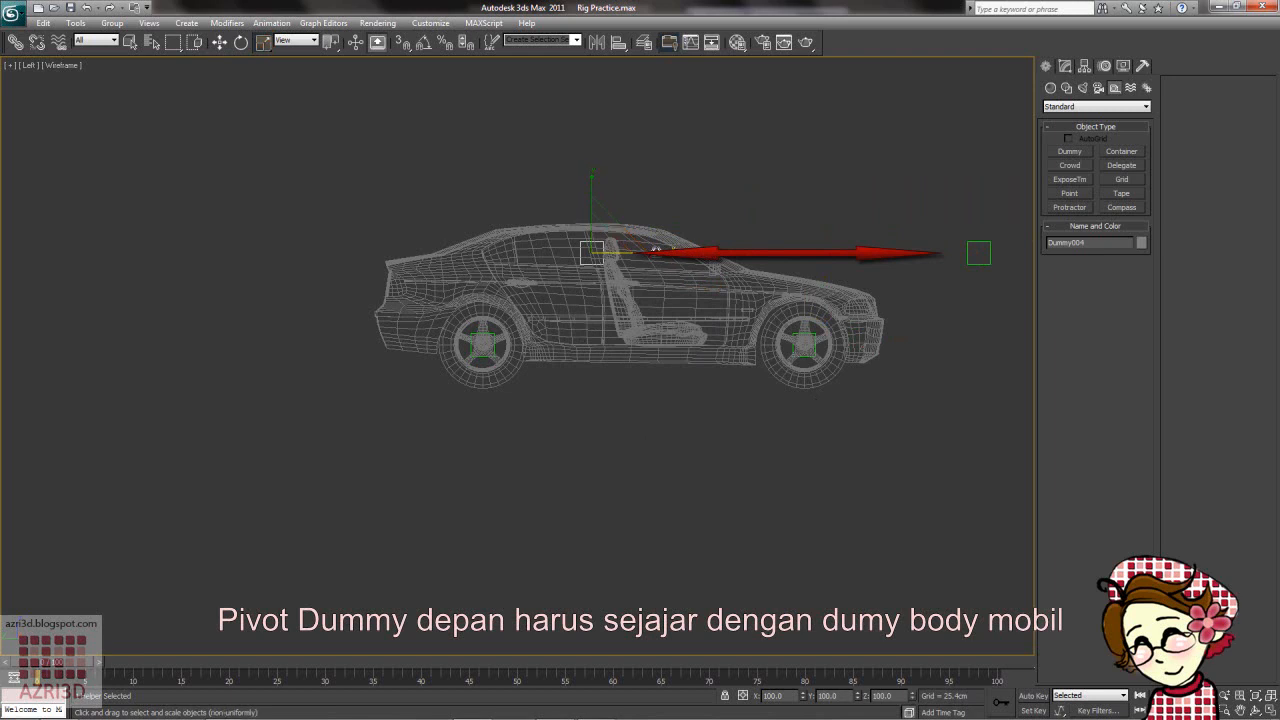
{"action": "left_click_drag", "start_coordinate": [650, 254], "coordinate": [1099, 263]}
{"action": "key", "text": "t"}
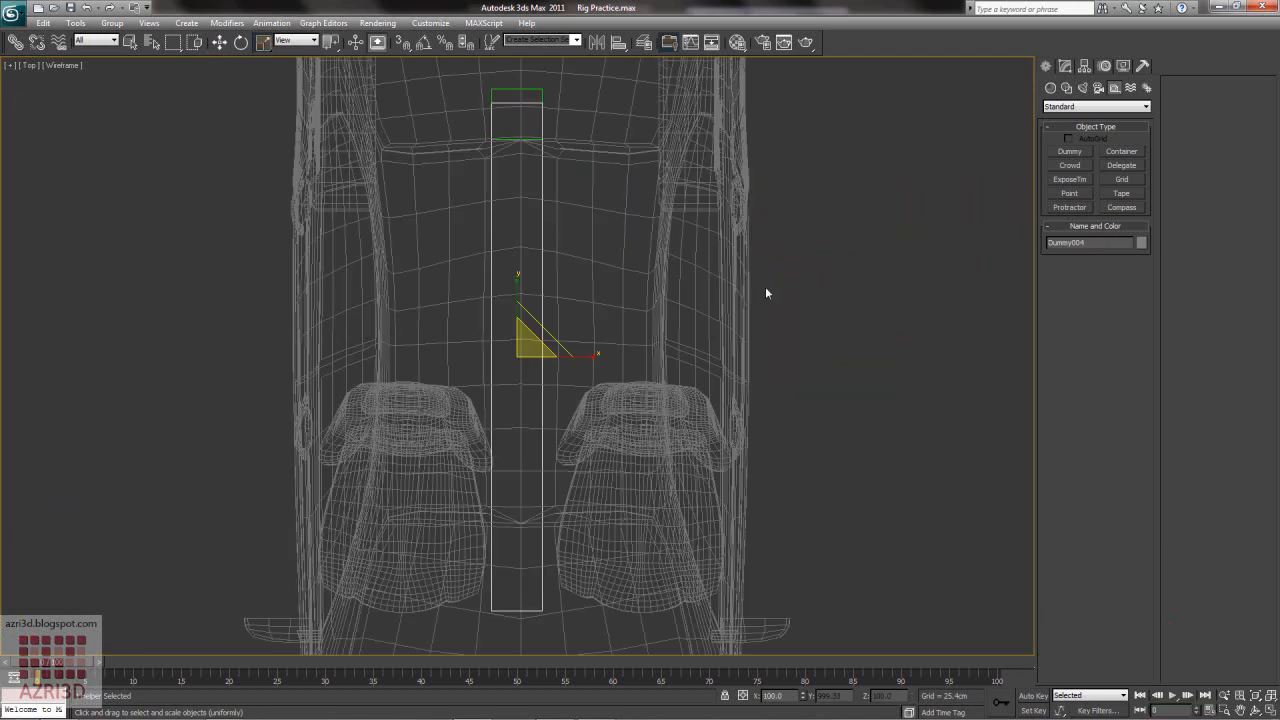
{"action": "left_click_drag", "start_coordinate": [588, 357], "coordinate": [868, 368]}
{"action": "left_click_drag", "start_coordinate": [520, 288], "coordinate": [523, 257]}
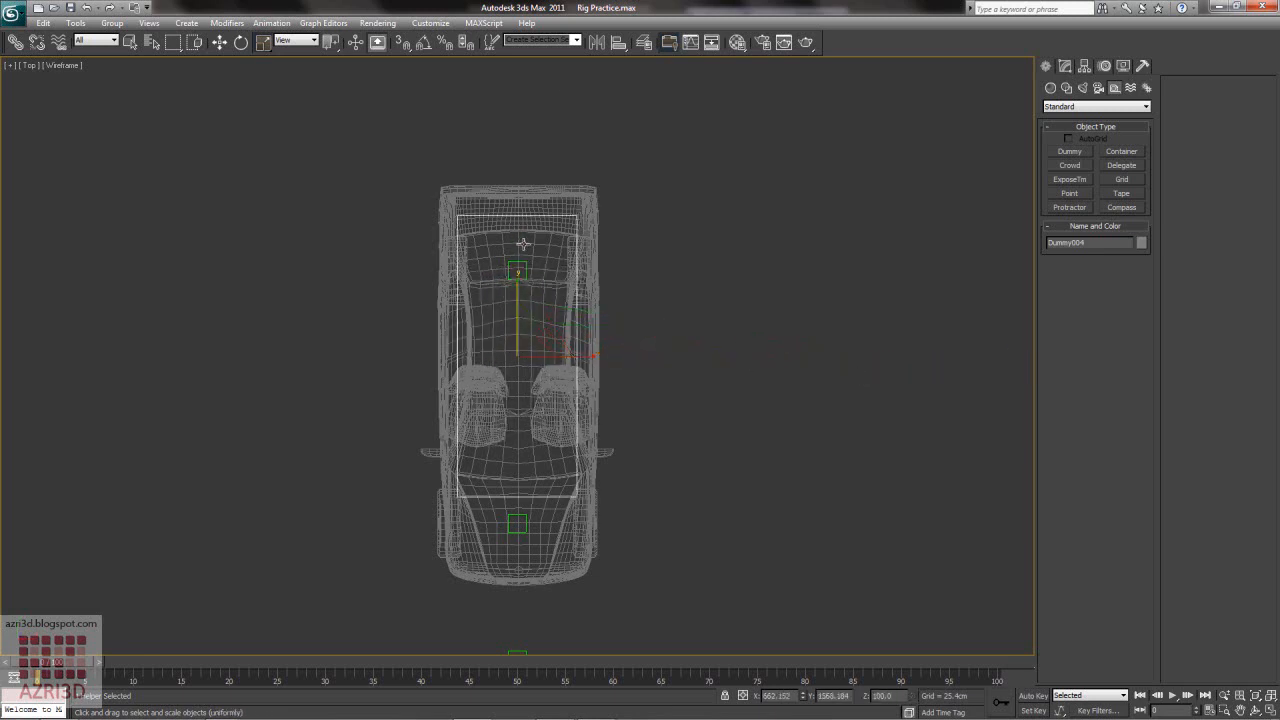
- Align the enlarged dummy centre to centre with the car body in X and Y position
{"action": "left_click", "coordinate": [618, 42]}
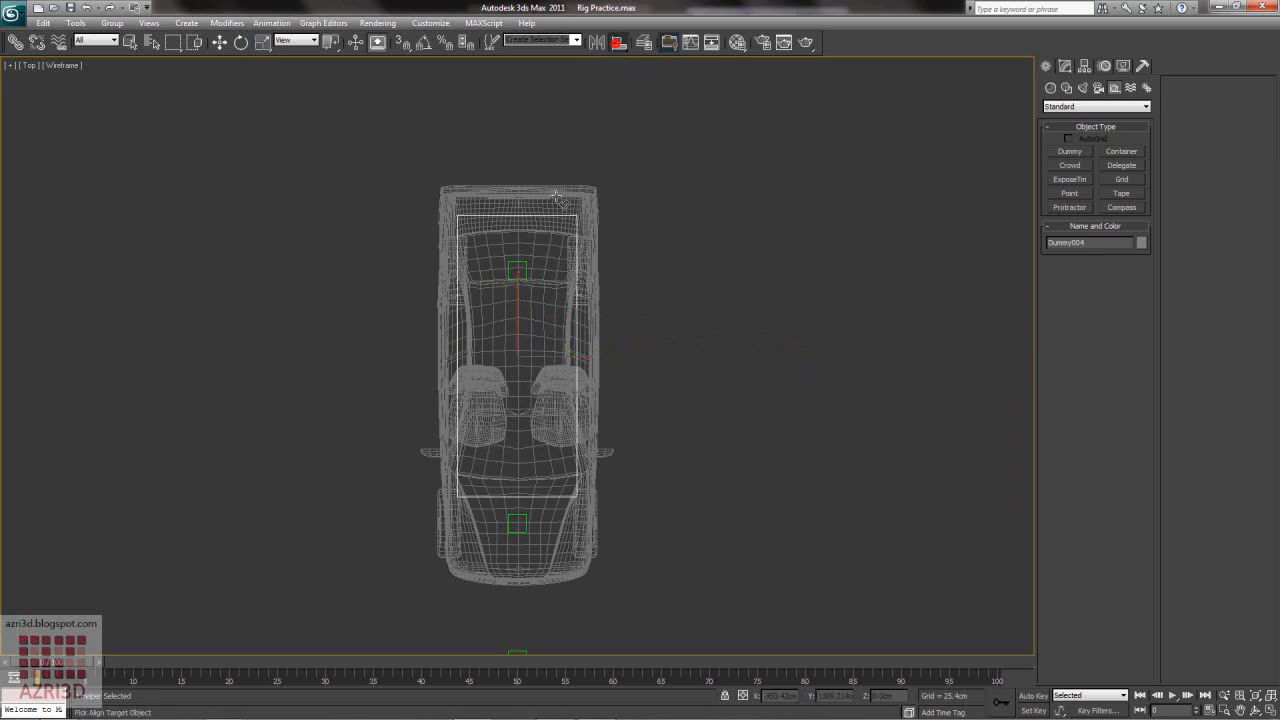
{"action": "left_click", "coordinate": [534, 324]}
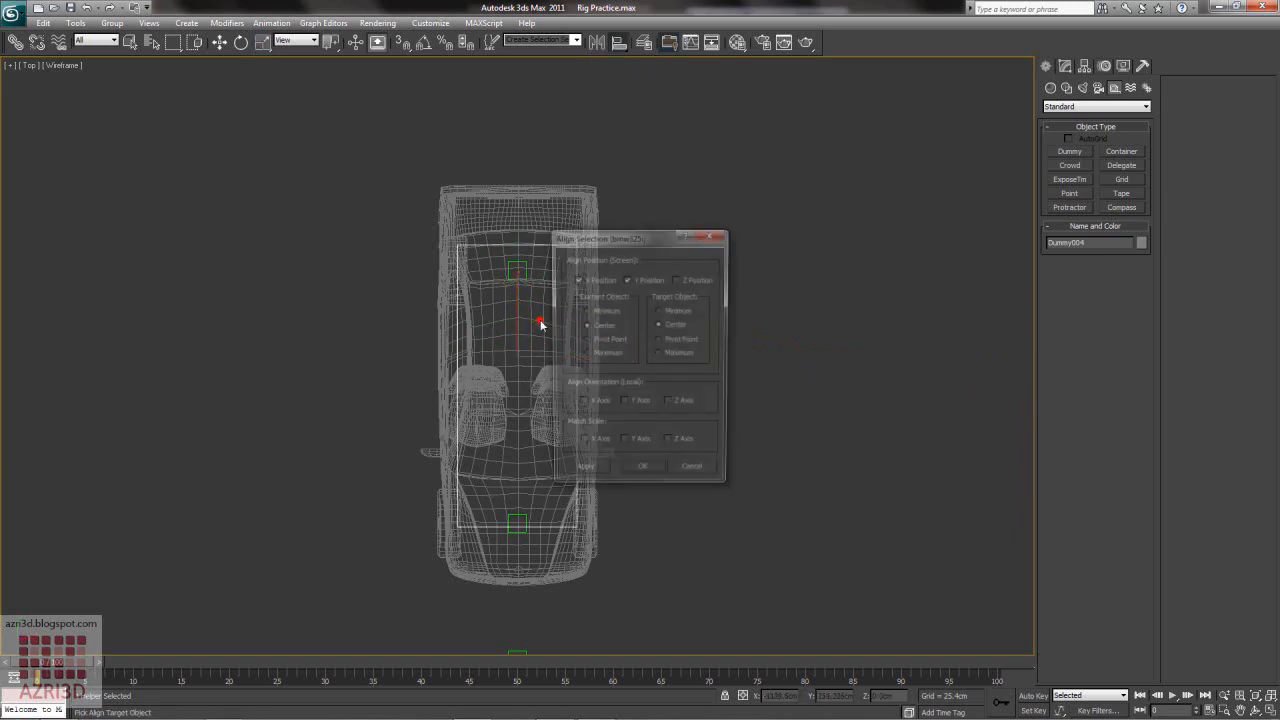
{"action": "left_click", "coordinate": [644, 474]}
- Group the two rear wheels together, keeping the default group name
{"action": "key", "text": "p"}
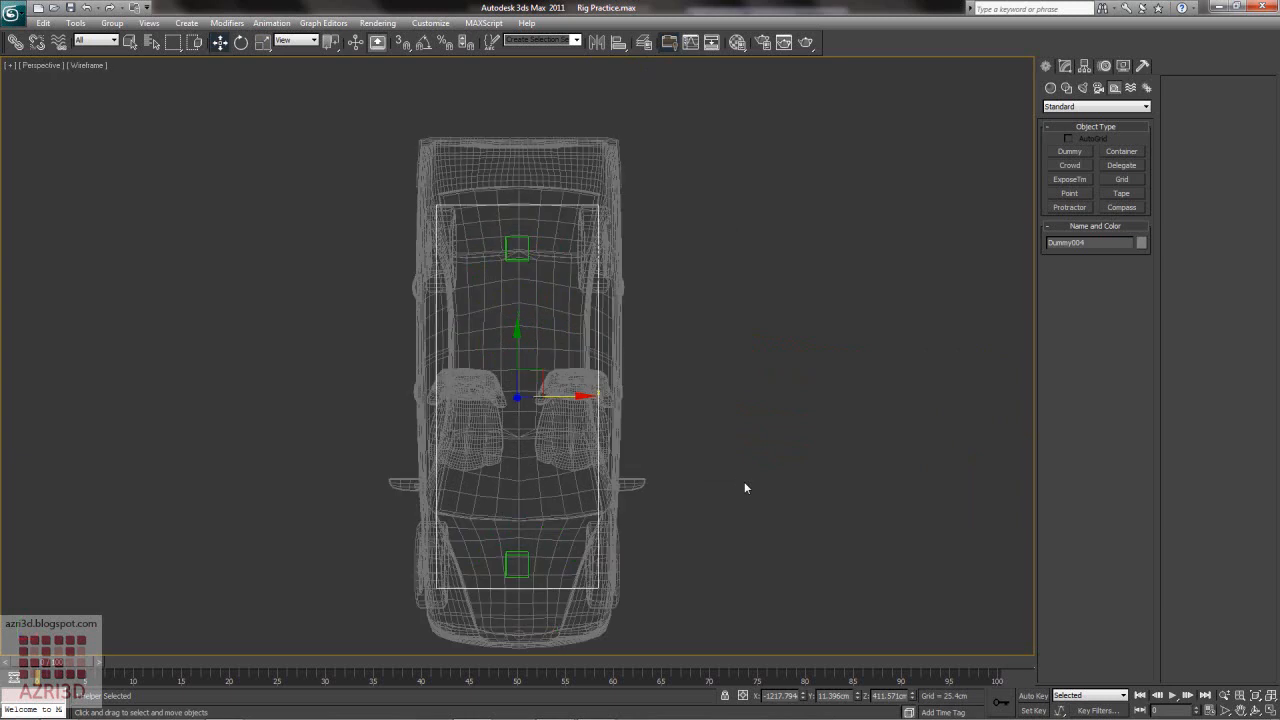
{"action": "key", "text": "z"}
{"action": "middle_click_drag", "start_coordinate": [646, 485], "coordinate": [695, 465], "text": "alt"}
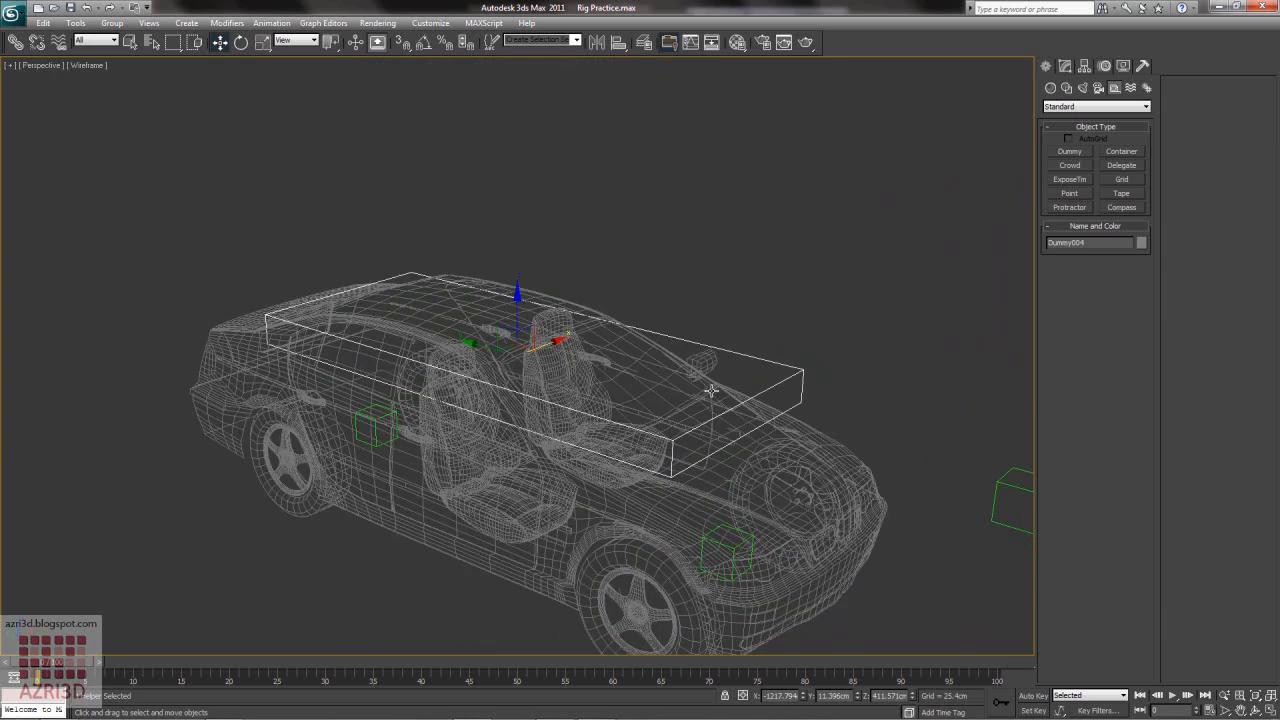
{"action": "scroll", "coordinate": [681, 529], "scroll_direction": "down", "scroll_amount": 3}
{"action": "left_click", "coordinate": [357, 436]}
{"action": "middle_click_drag", "start_coordinate": [357, 436], "coordinate": [556, 452], "text": "alt"}
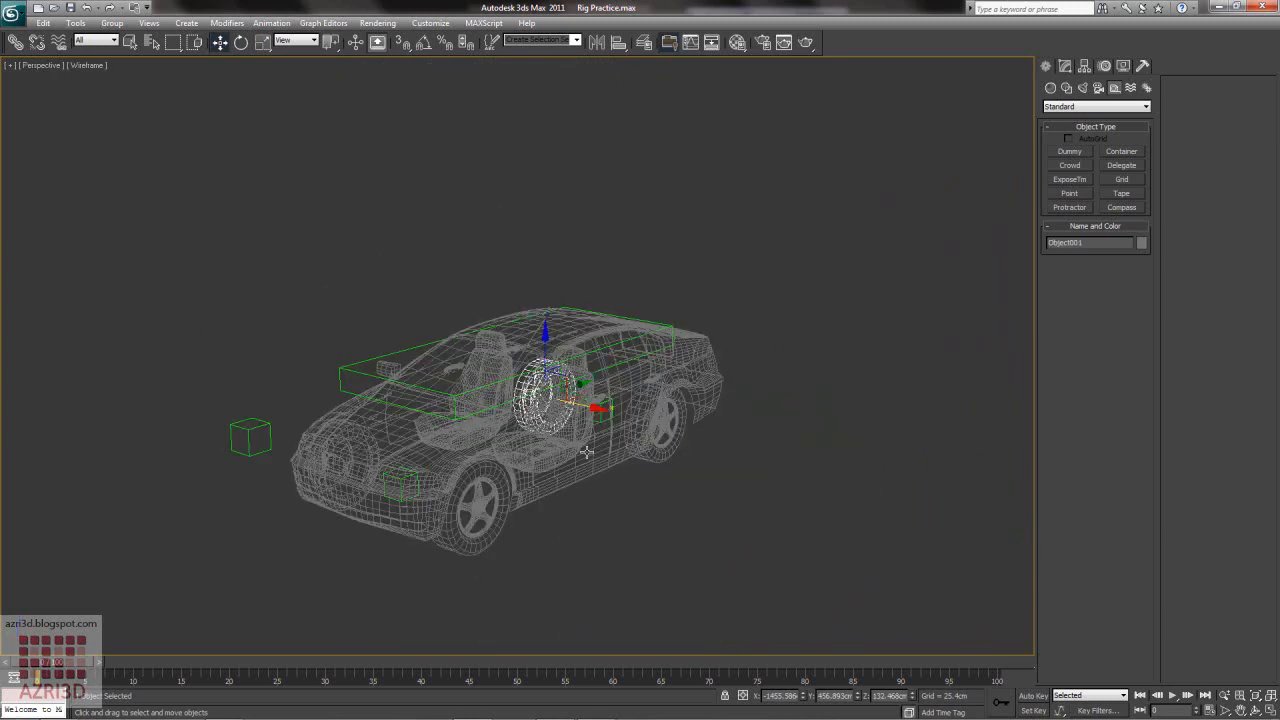
{"action": "left_click", "coordinate": [666, 447], "text": "ctrl"}
{"action": "left_click", "coordinate": [111, 23]}
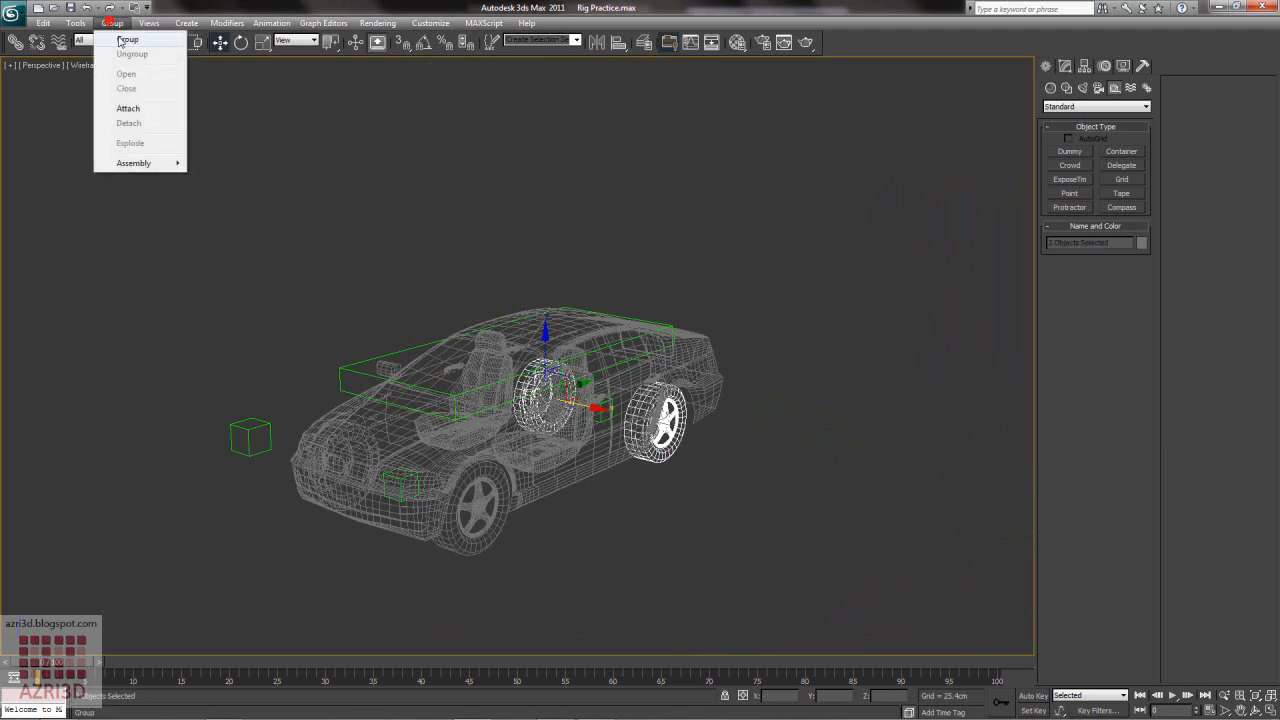
{"action": "left_click", "coordinate": [127, 39]}
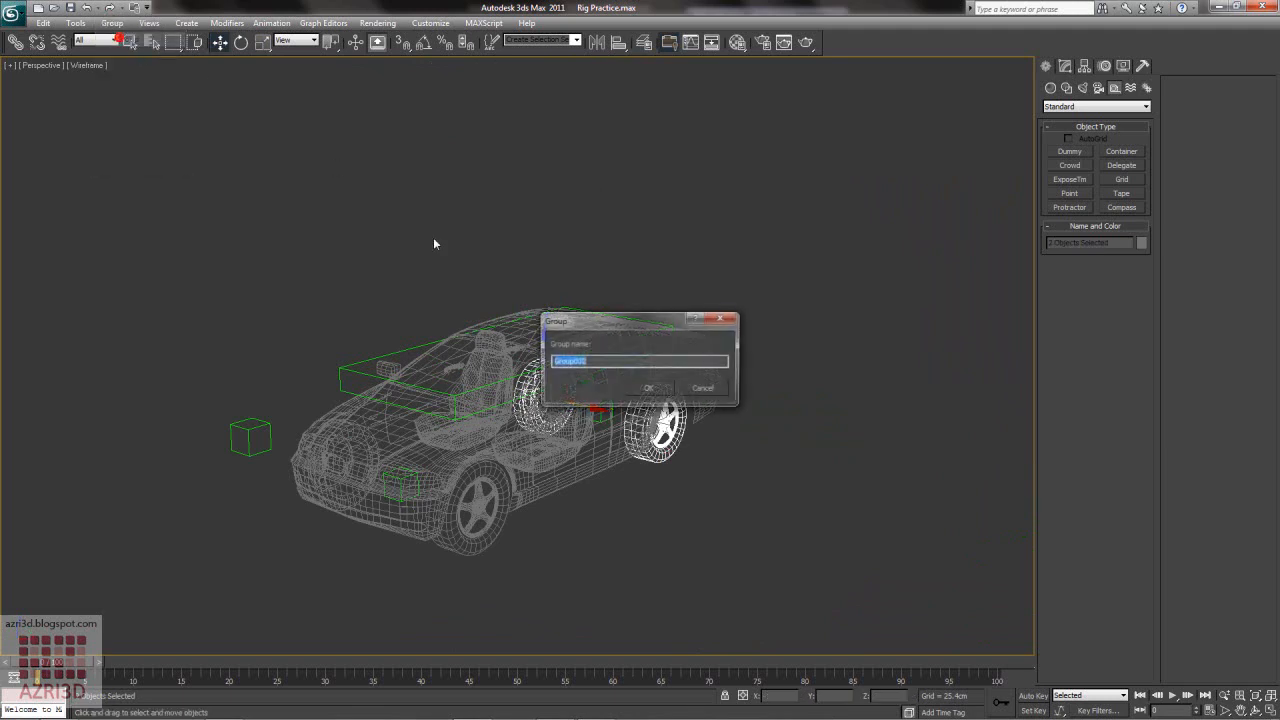
{"action": "left_click", "coordinate": [649, 391]}
- Apply a Position Constraint from the car body group to the large body dummy, with Keep Initial Offset enabled
{"action": "middle_click_drag", "start_coordinate": [529, 437], "coordinate": [631, 384], "text": "alt"}
{"action": "left_click", "coordinate": [715, 288]}
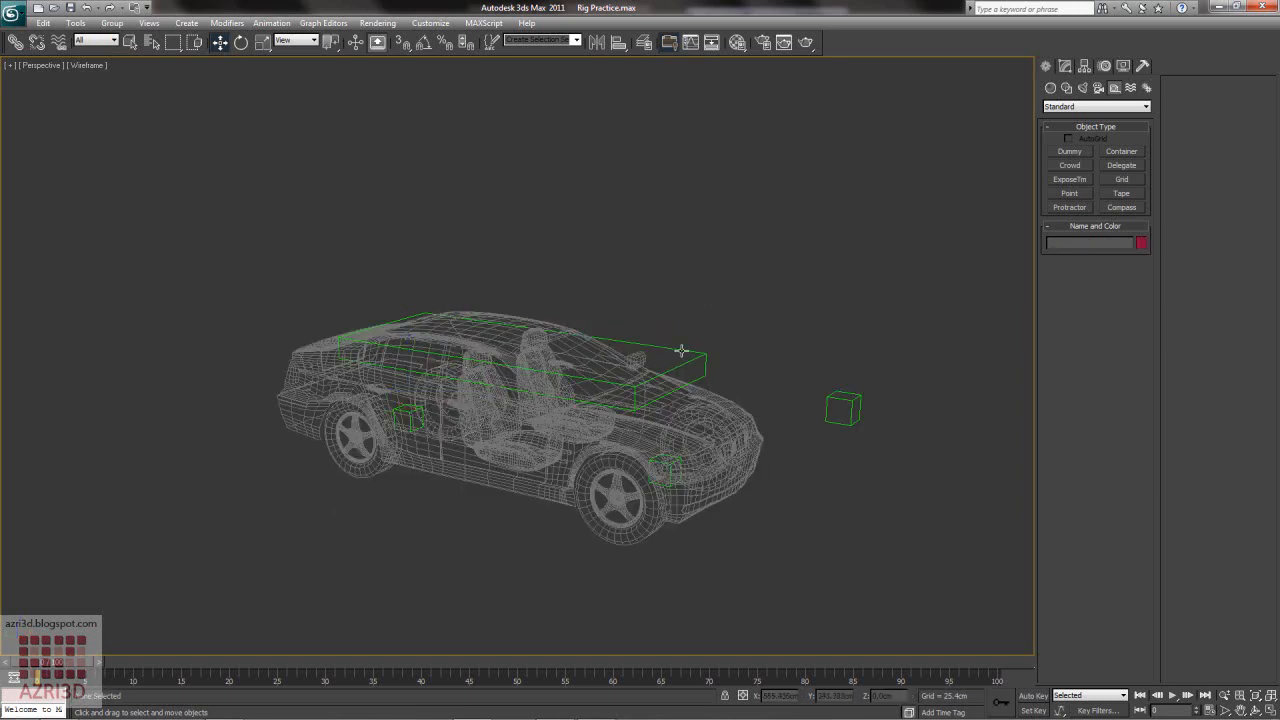
{"action": "left_click", "coordinate": [538, 461]}
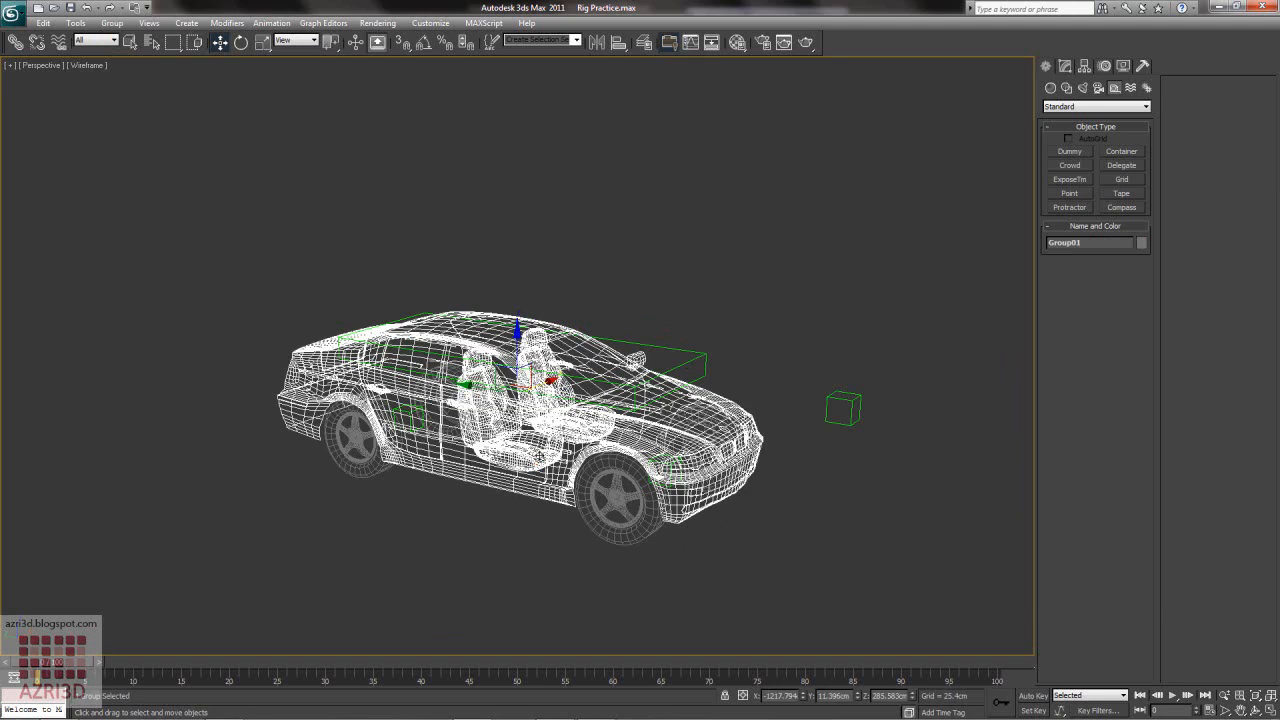
{"action": "left_click", "coordinate": [270, 23]}
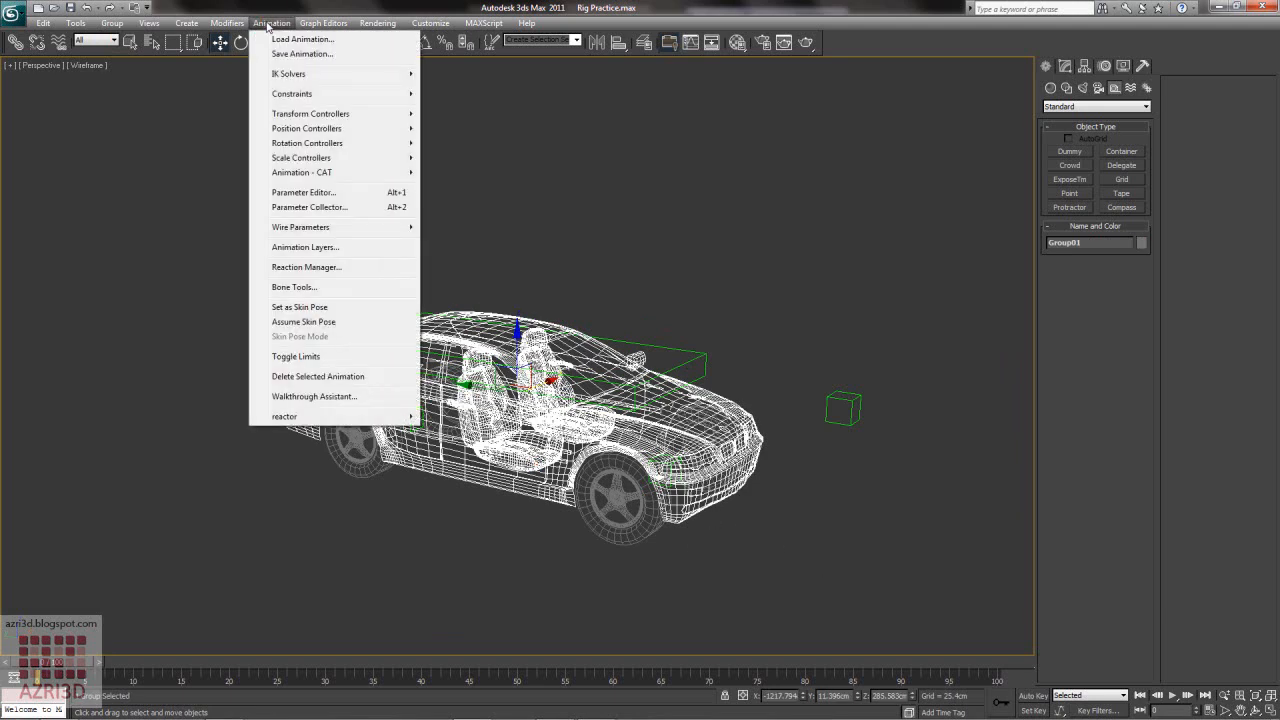
{"action": "mouse_move", "coordinate": [282, 98]}
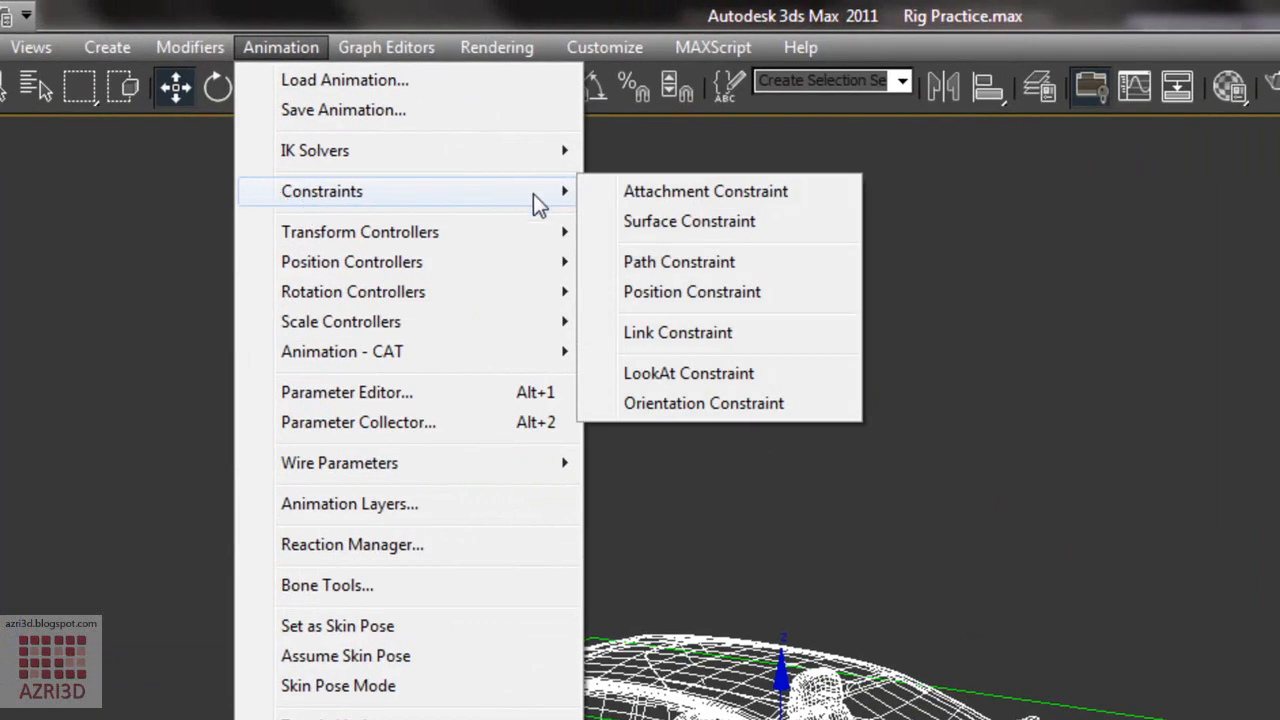
{"action": "left_click", "coordinate": [712, 295]}
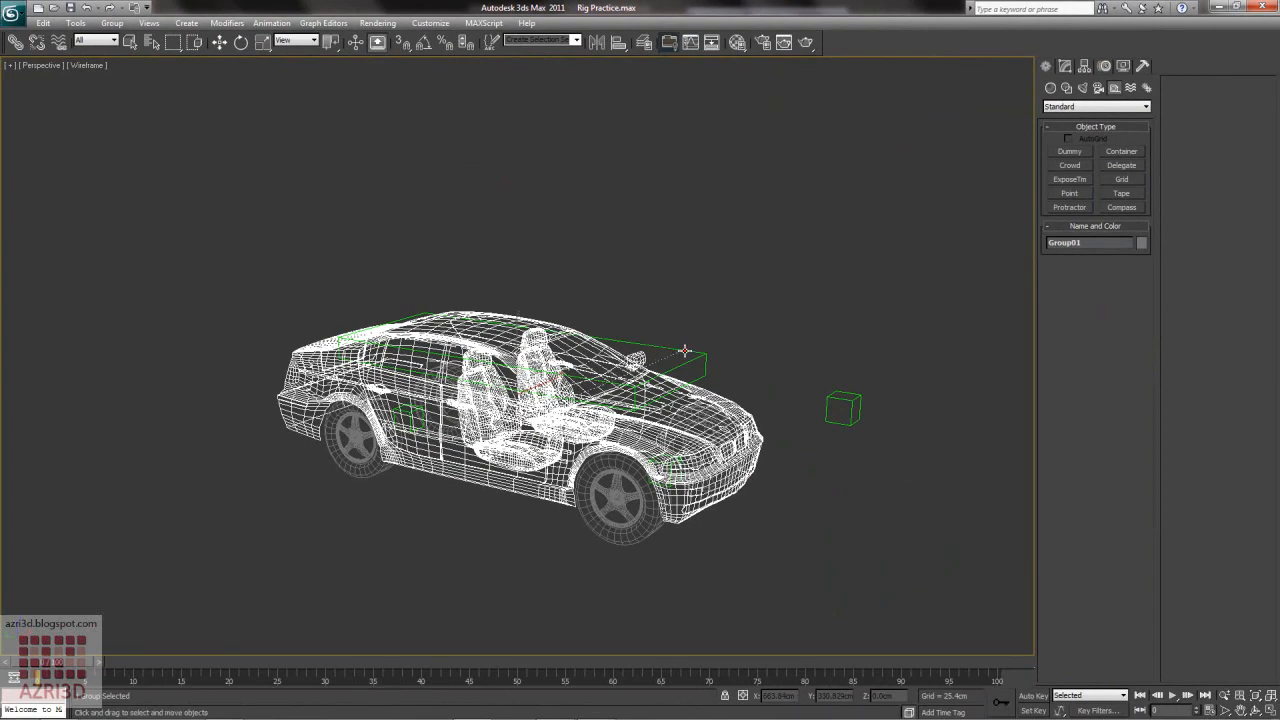
{"action": "left_click", "coordinate": [684, 350]}
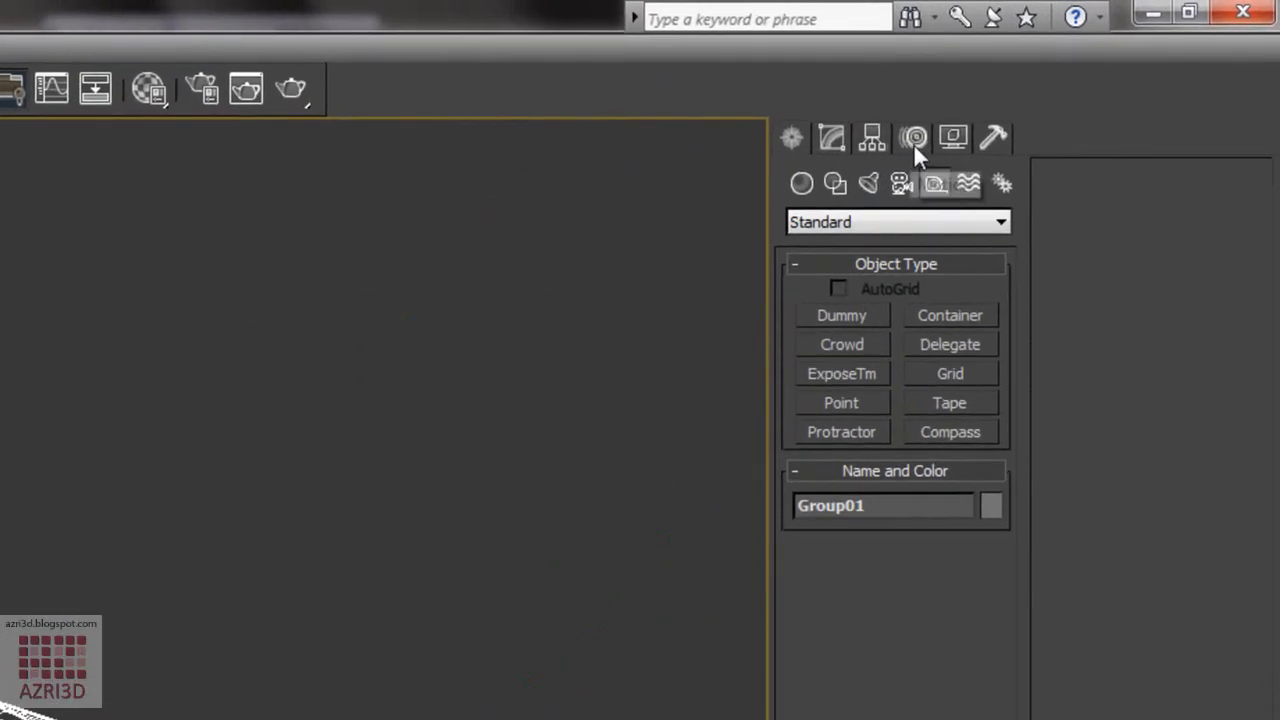
{"action": "left_click", "coordinate": [912, 140]}
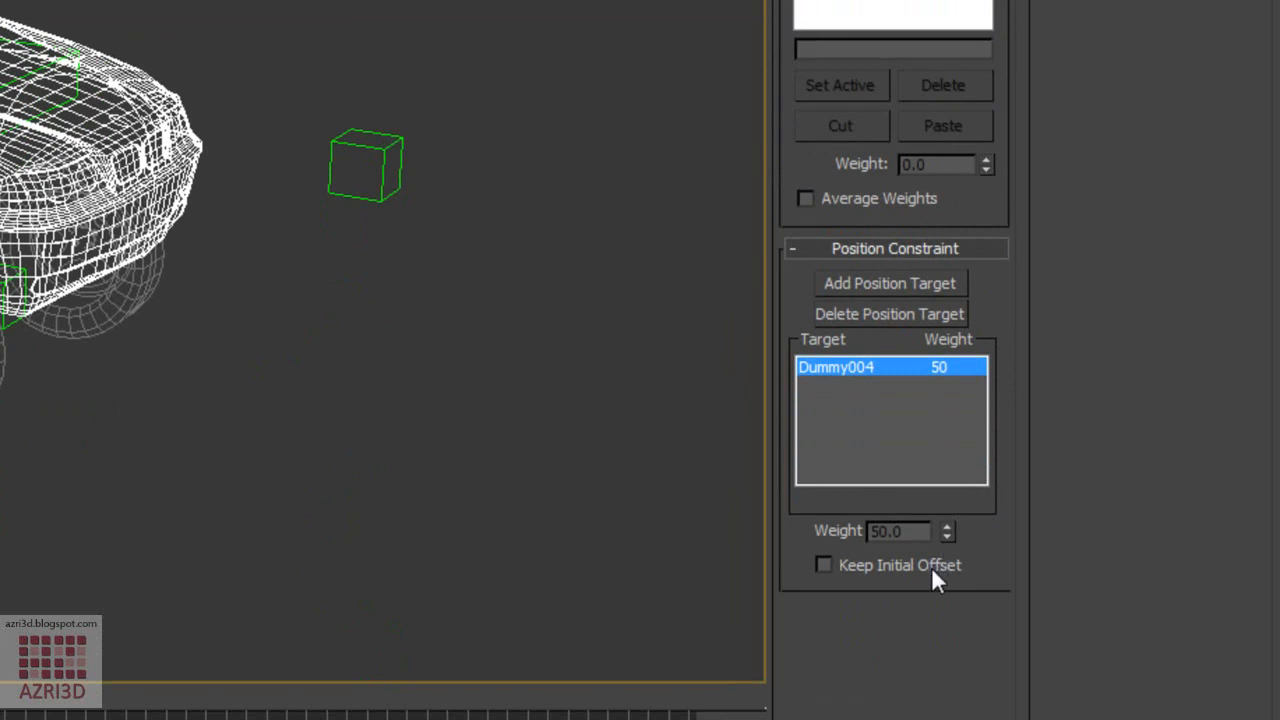
{"action": "left_click", "coordinate": [932, 566]}
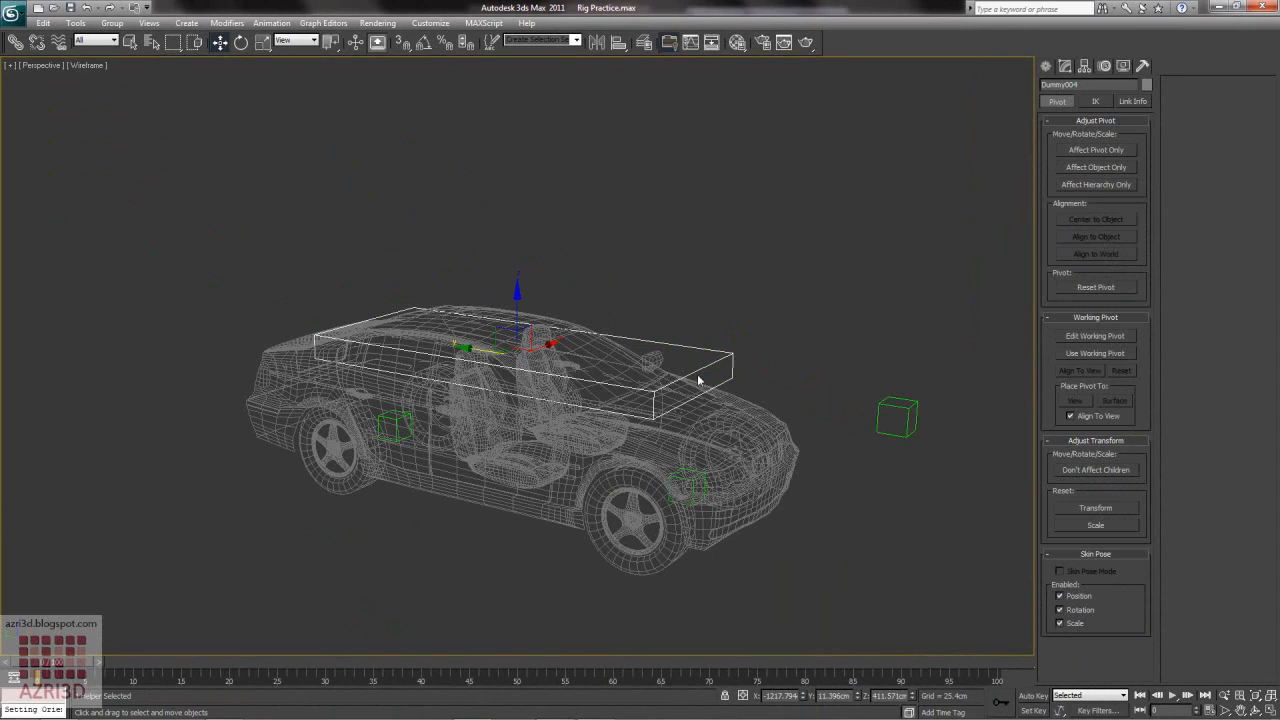
- Test the position constraint by moving and rotating the large body dummy, cancelling the changes
{"action": "left_click_drag", "start_coordinate": [476, 349], "coordinate": [556, 343]}
{"action": "right_click", "coordinate": [488, 352]}
{"action": "right_click", "coordinate": [556, 343]}
{"action": "left_click", "coordinate": [241, 42]}
{"action": "left_click_drag", "start_coordinate": [563, 366], "coordinate": [600, 358]}
{"action": "left_click", "coordinate": [629, 280]}
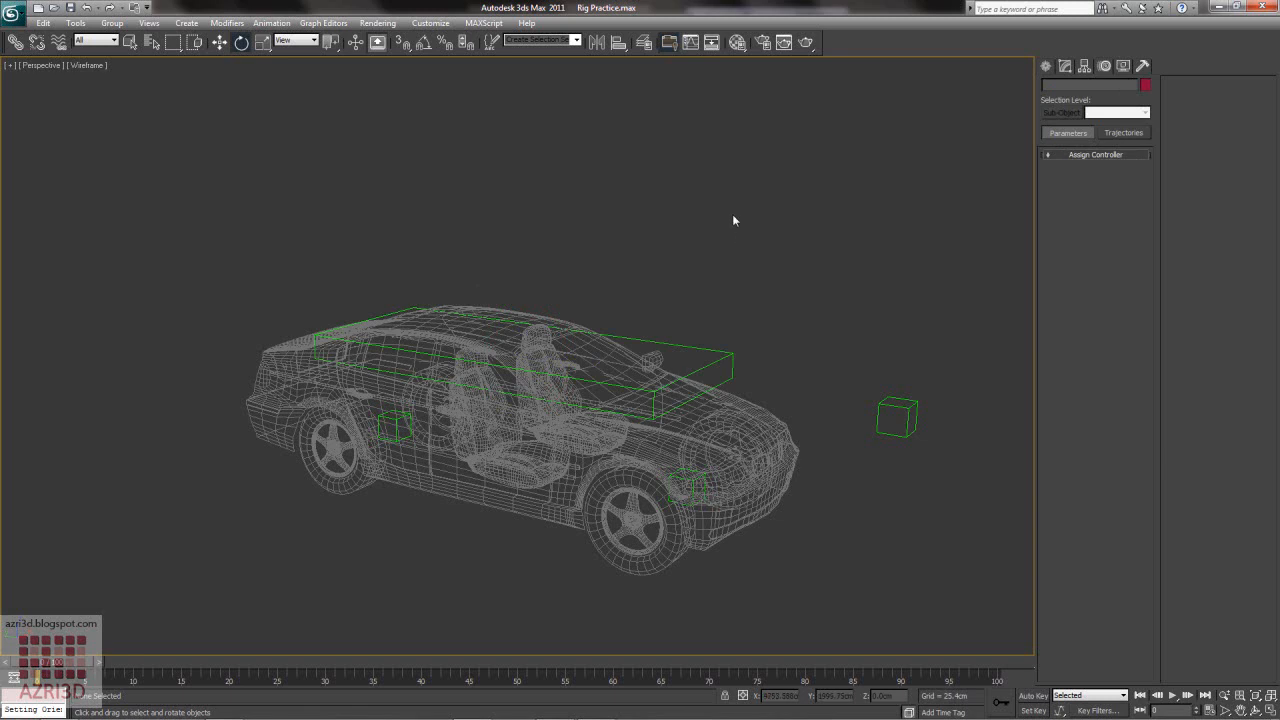
- Turn on Affect Pivot Only for the car body group and compare its pivot orientation with the large body dummy's pivot
{"action": "left_click", "coordinate": [689, 430]}
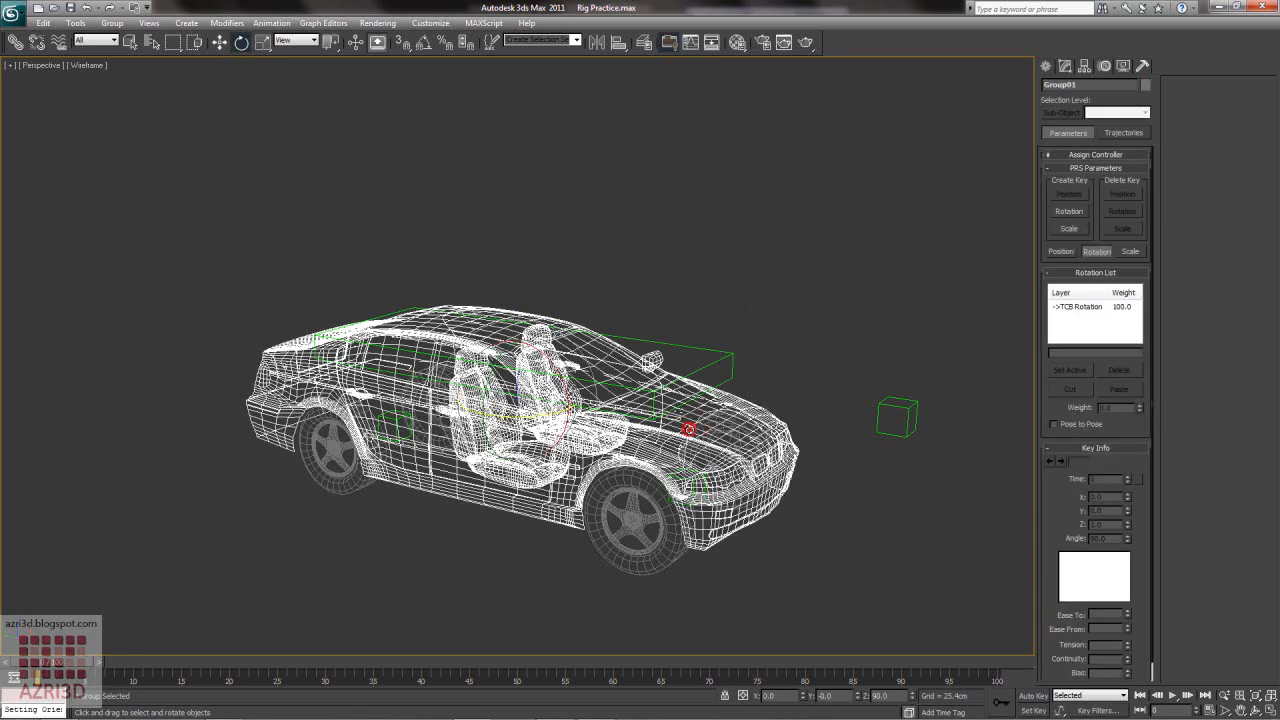
{"action": "left_click", "coordinate": [728, 353]}
{"action": "left_click", "coordinate": [780, 317]}
{"action": "left_click", "coordinate": [716, 408]}
{"action": "left_click", "coordinate": [1084, 66]}
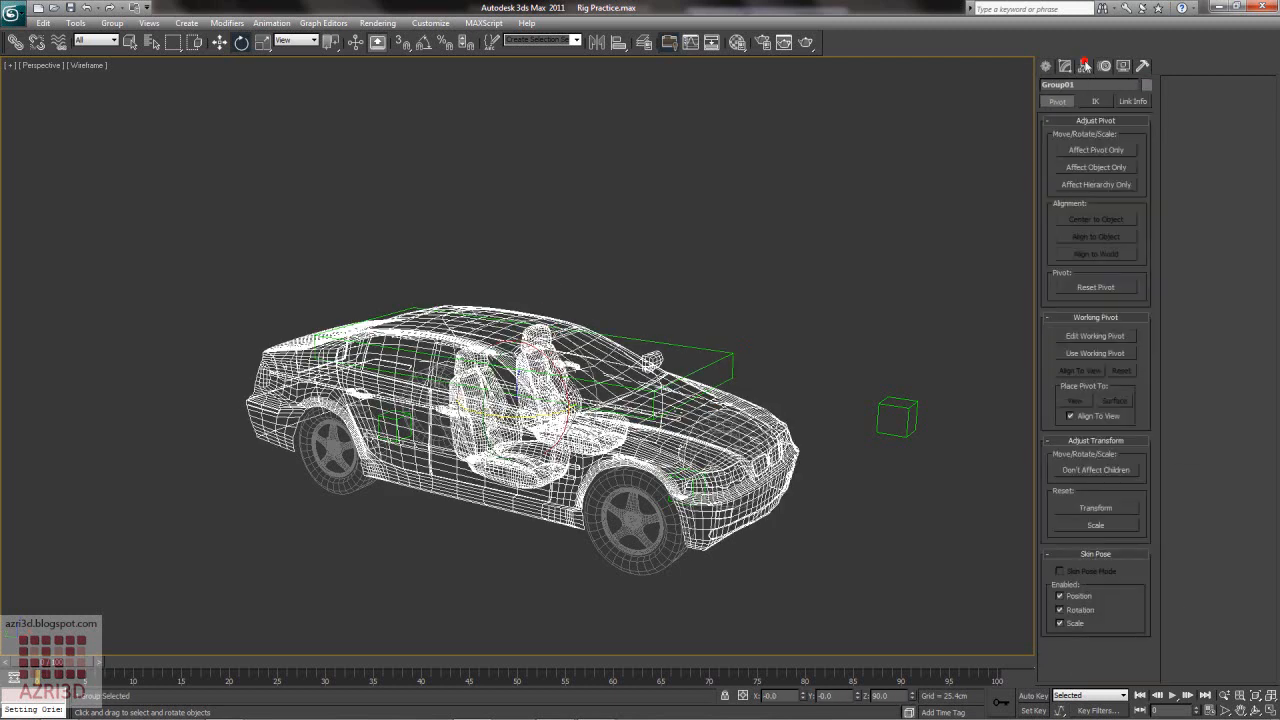
{"action": "left_click", "coordinate": [1103, 153]}
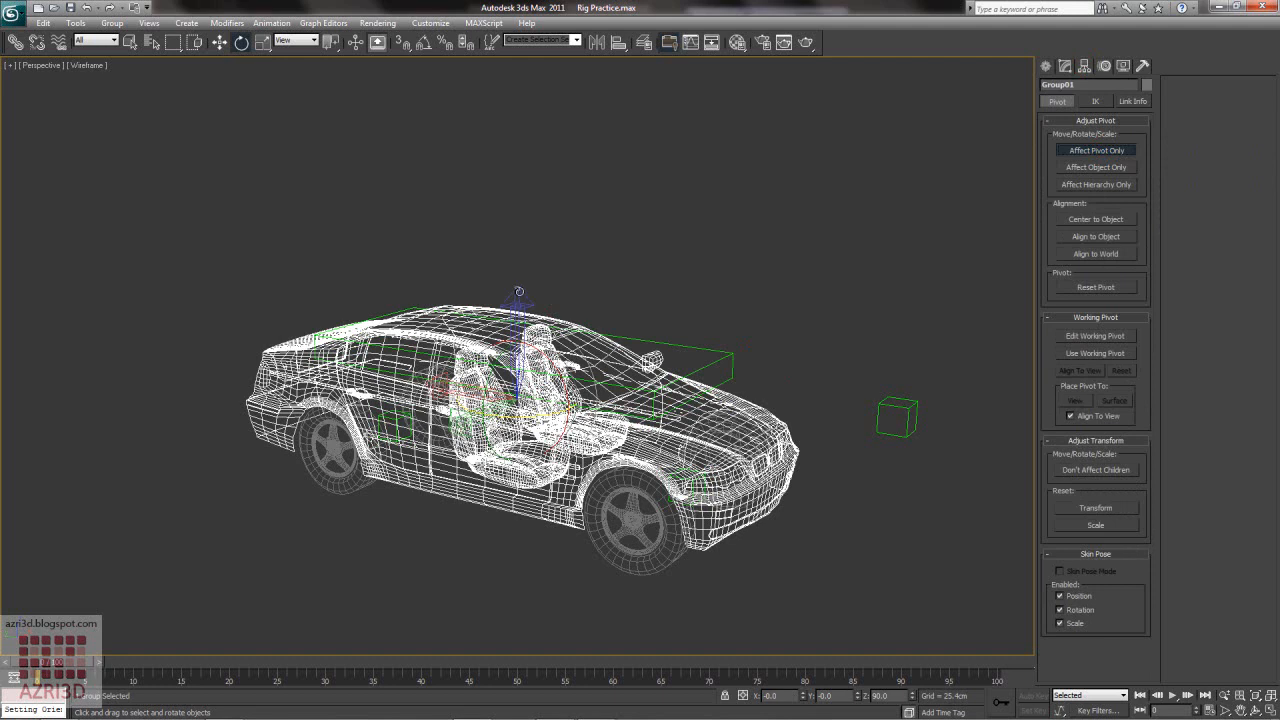
{"action": "mouse_move", "coordinate": [564, 372]}
{"action": "middle_mouse_down", "text": "alt"}
{"action": "mouse_move", "coordinate": [630, 352]}
{"action": "mouse_move", "coordinate": [554, 353]}
{"action": "middle_mouse_up", "text": "alt"}
{"action": "key", "text": "w"}
{"action": "scroll", "coordinate": [554, 353], "scroll_direction": "down", "scroll_amount": 6}
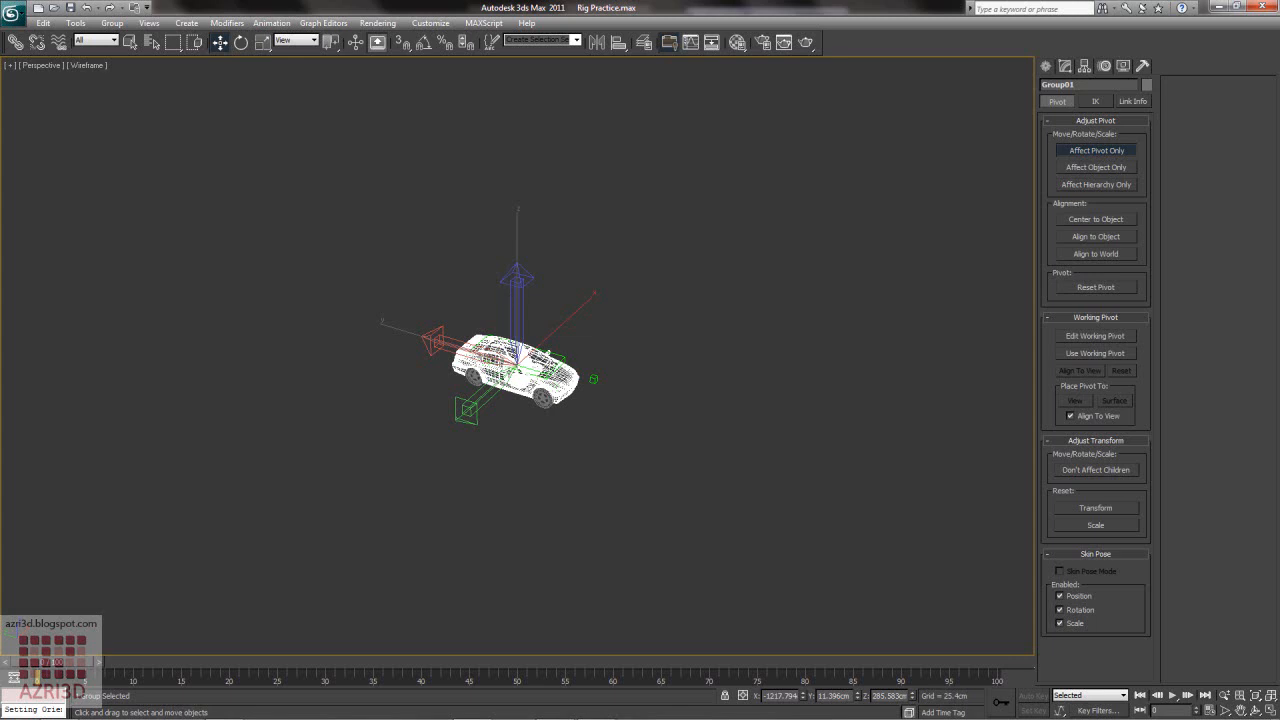
{"action": "left_click", "coordinate": [564, 356]}
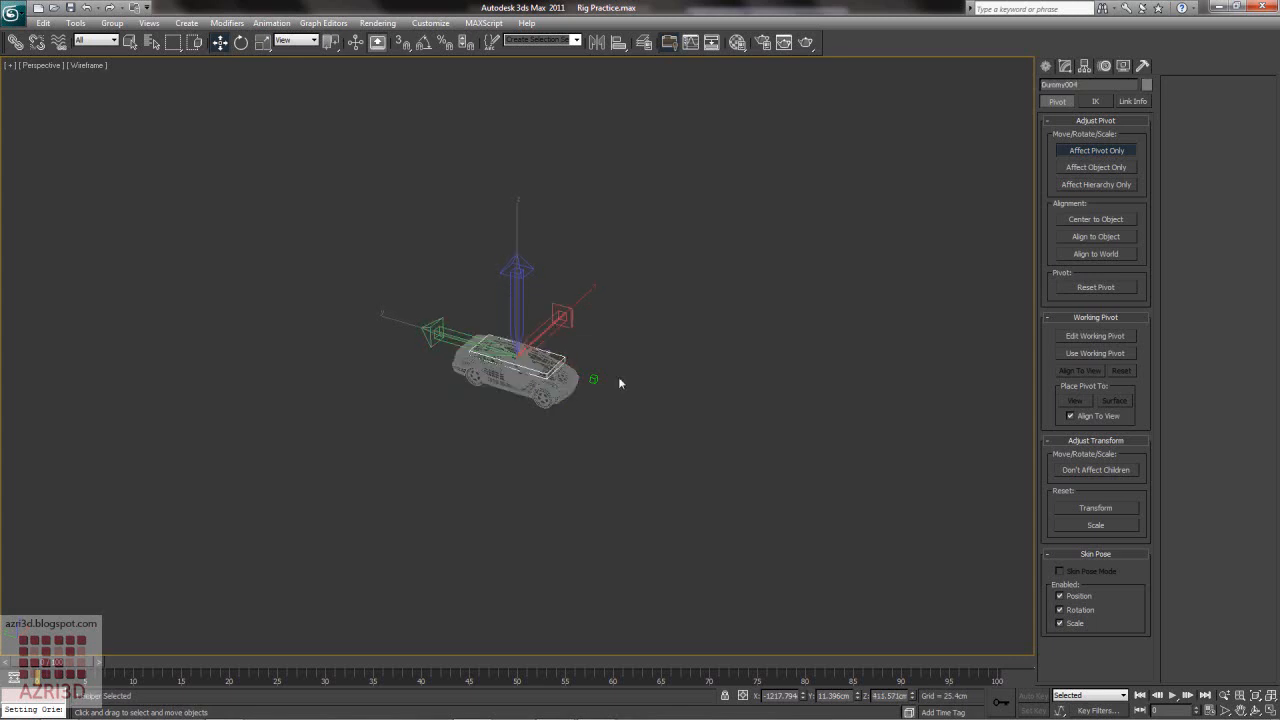
{"action": "left_click", "coordinate": [524, 382]}
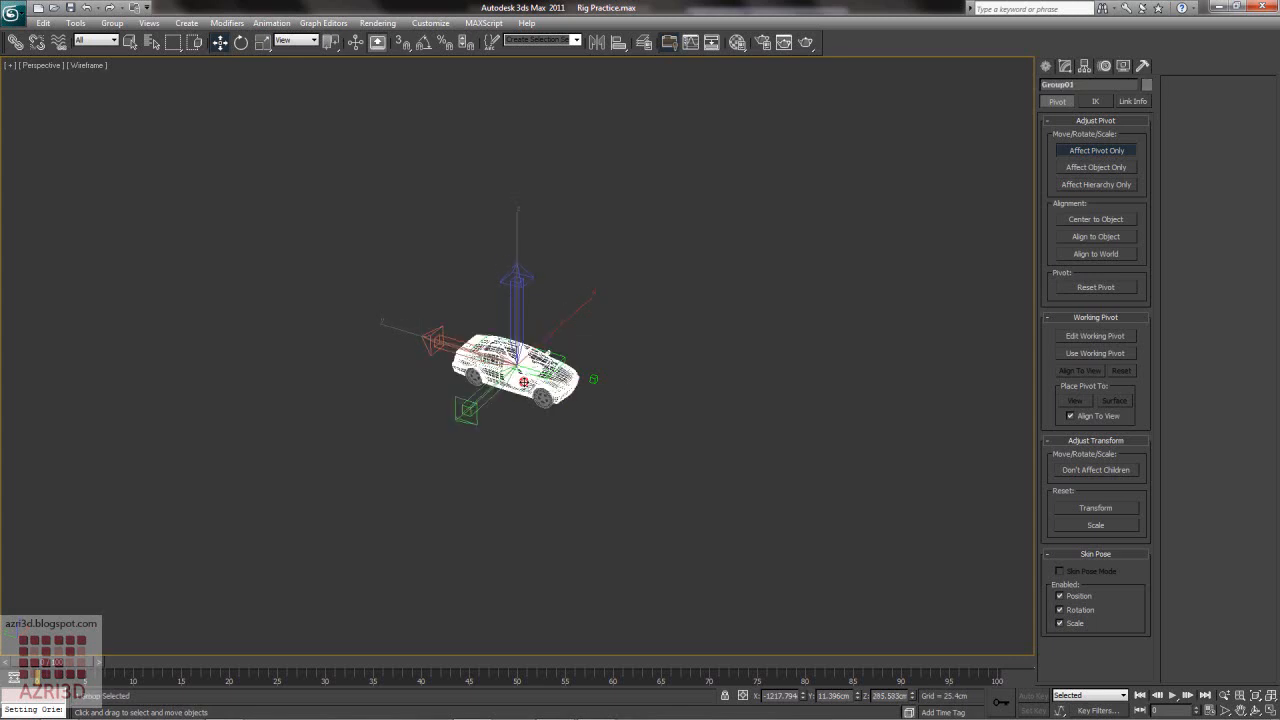
- Rotate the car body group's pivot by an offset of -90 degrees about the world Z axis
{"action": "left_click", "coordinate": [240, 42]}
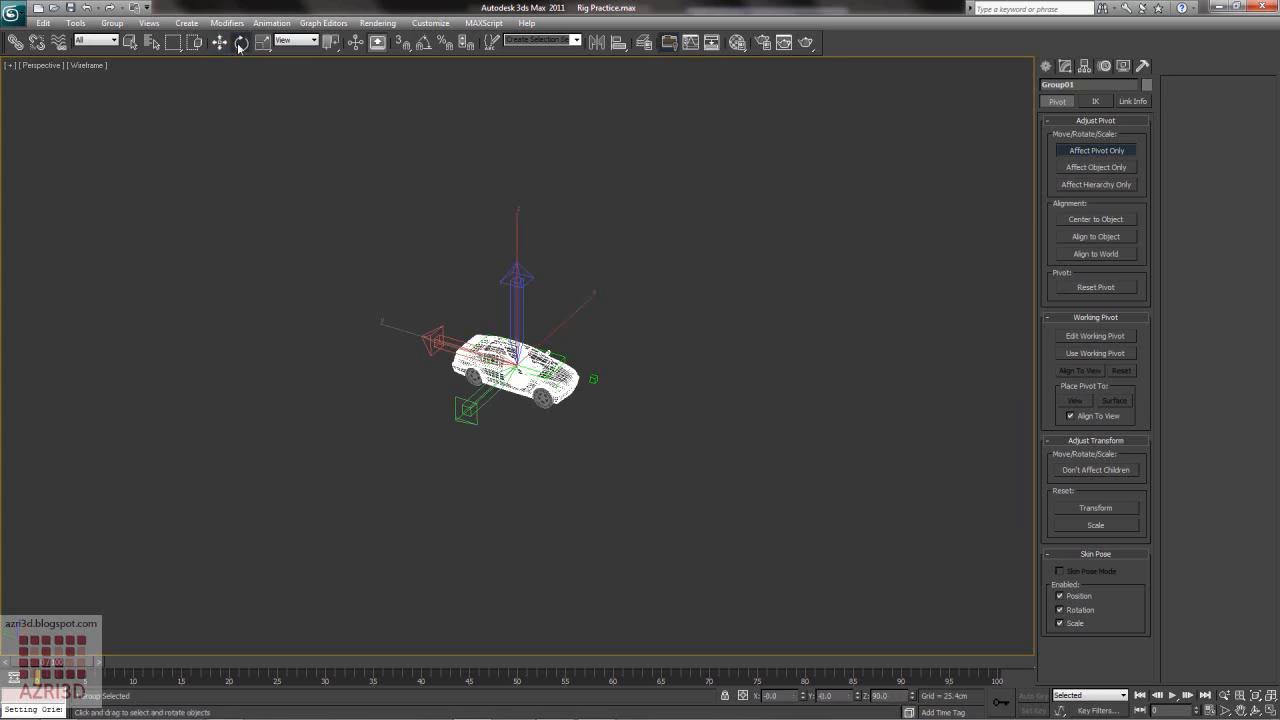
{"action": "right_click", "coordinate": [240, 44]}
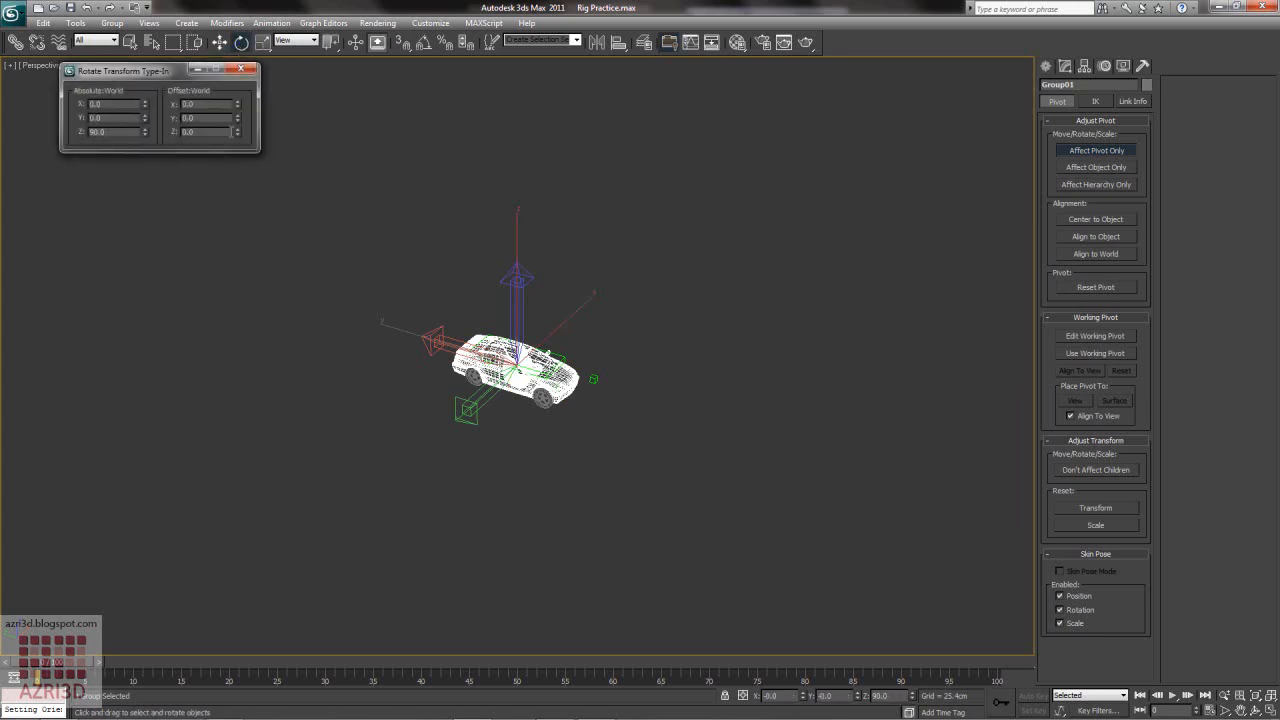
{"action": "left_click_drag", "start_coordinate": [238, 136], "coordinate": [246, 193]}
{"action": "right_click", "coordinate": [265, 208]}
{"action": "double_click", "coordinate": [225, 141]}
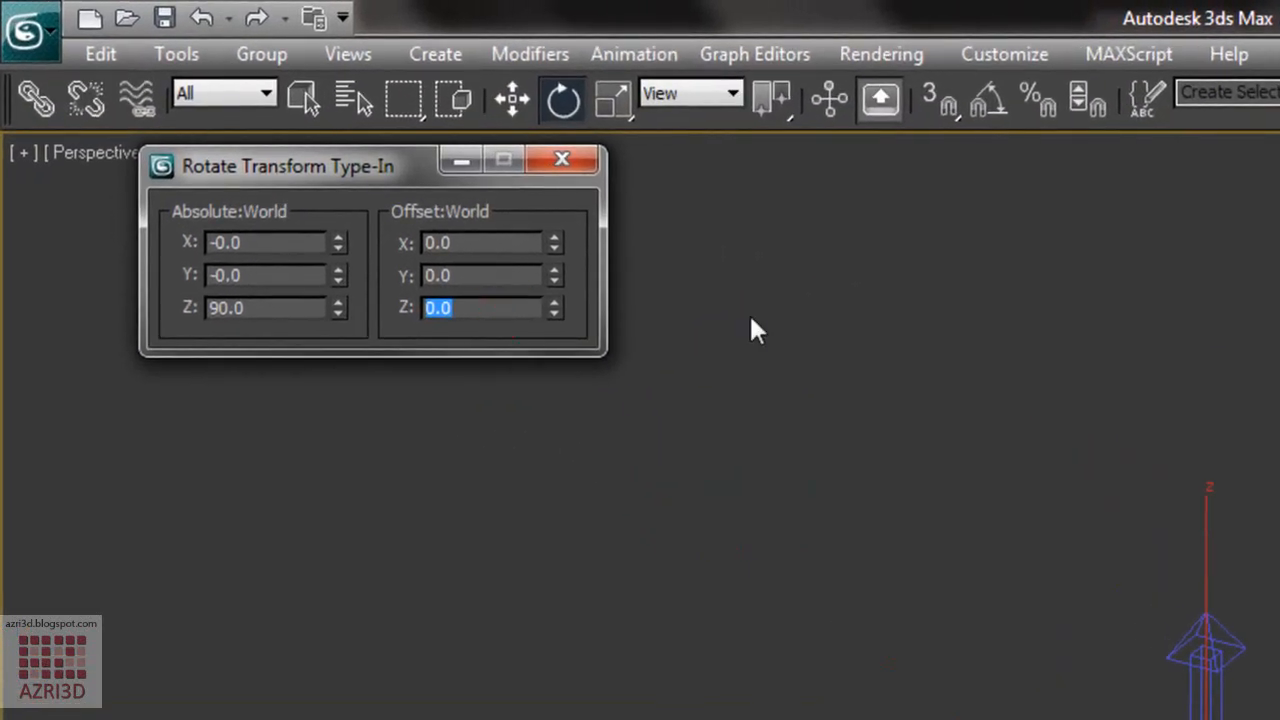
{"action": "type", "text": "-90"}
{"action": "key", "text": "Return"}
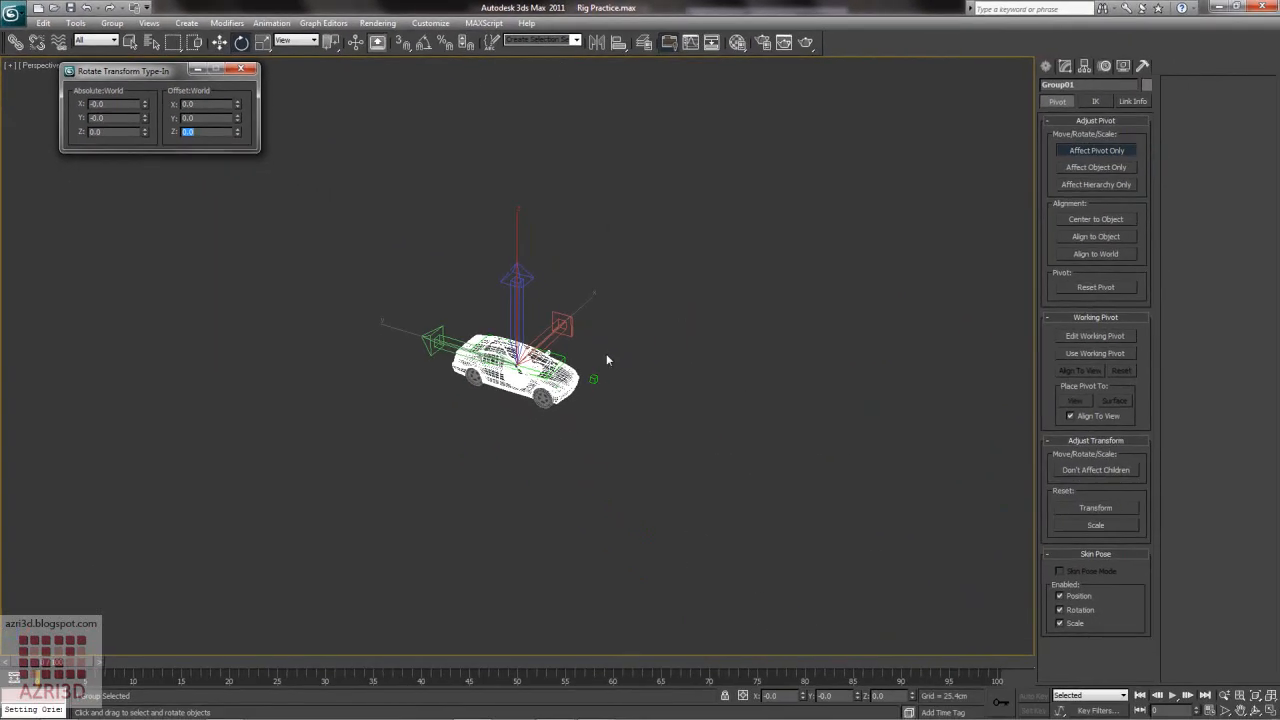
- Compare the body group's pivot with the large dummy's, and finish pivot editing by turning off Affect Pivot Only and closing the rotation dialog
{"action": "left_click", "coordinate": [563, 355]}
{"action": "left_click", "coordinate": [563, 356]}
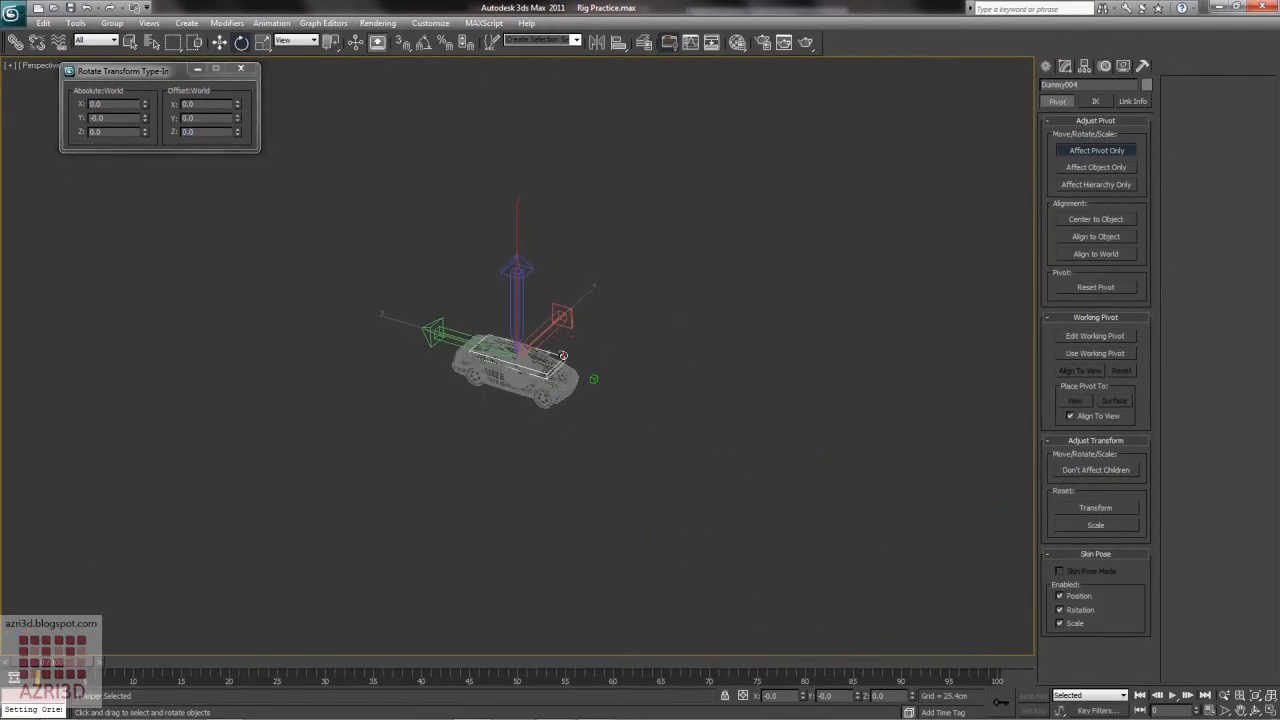
{"action": "left_click", "coordinate": [565, 380]}
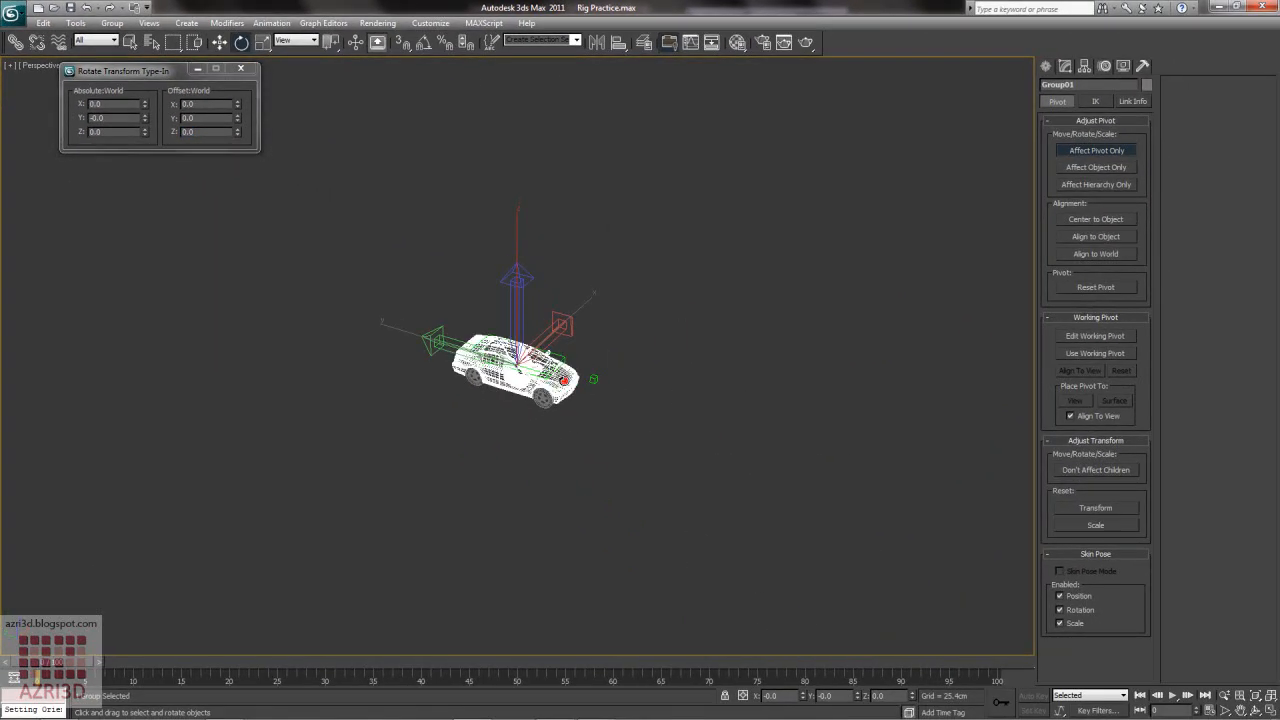
{"action": "left_click", "coordinate": [1074, 152]}
{"action": "left_click", "coordinate": [240, 68]}
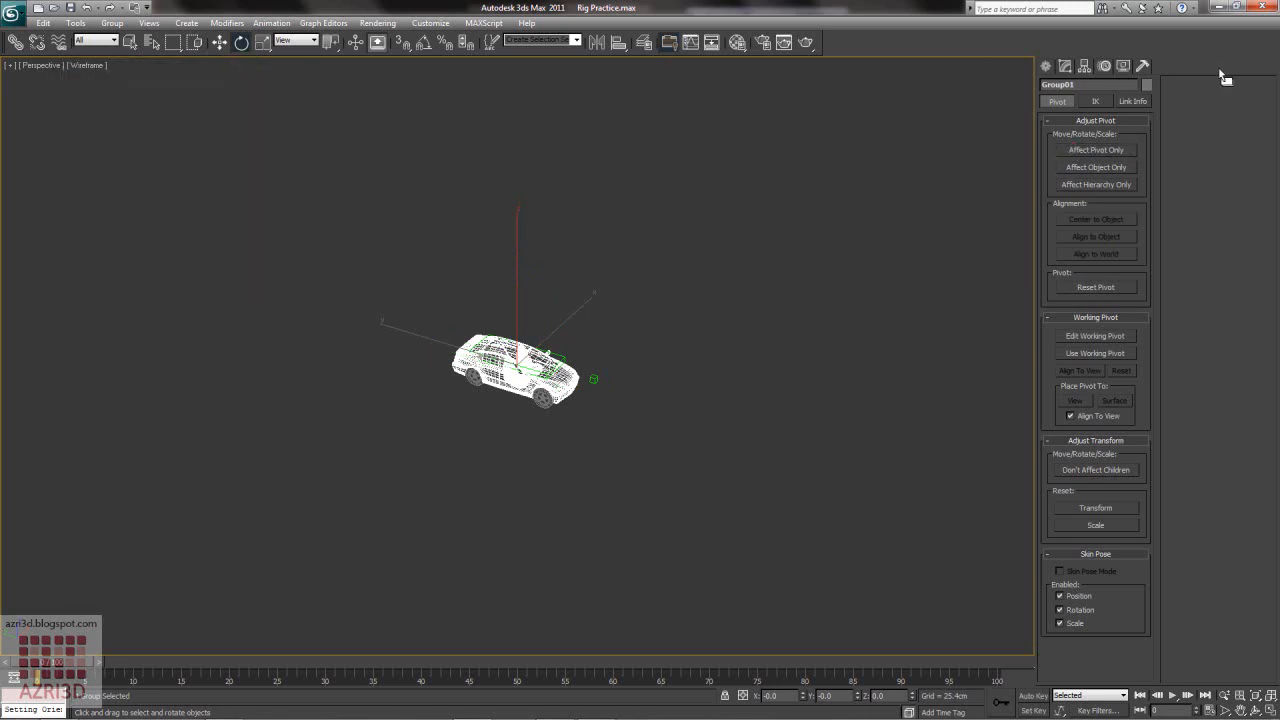
- Apply an Orientation Constraint from the car body group to the large body dummy and show the group's motion parameters
{"action": "key", "text": "z"}
{"action": "scroll", "coordinate": [850, 204], "scroll_direction": "down", "scroll_amount": 2}
{"action": "left_click", "coordinate": [816, 296]}
{"action": "scroll", "coordinate": [792, 277], "scroll_direction": "down", "scroll_amount": 3}
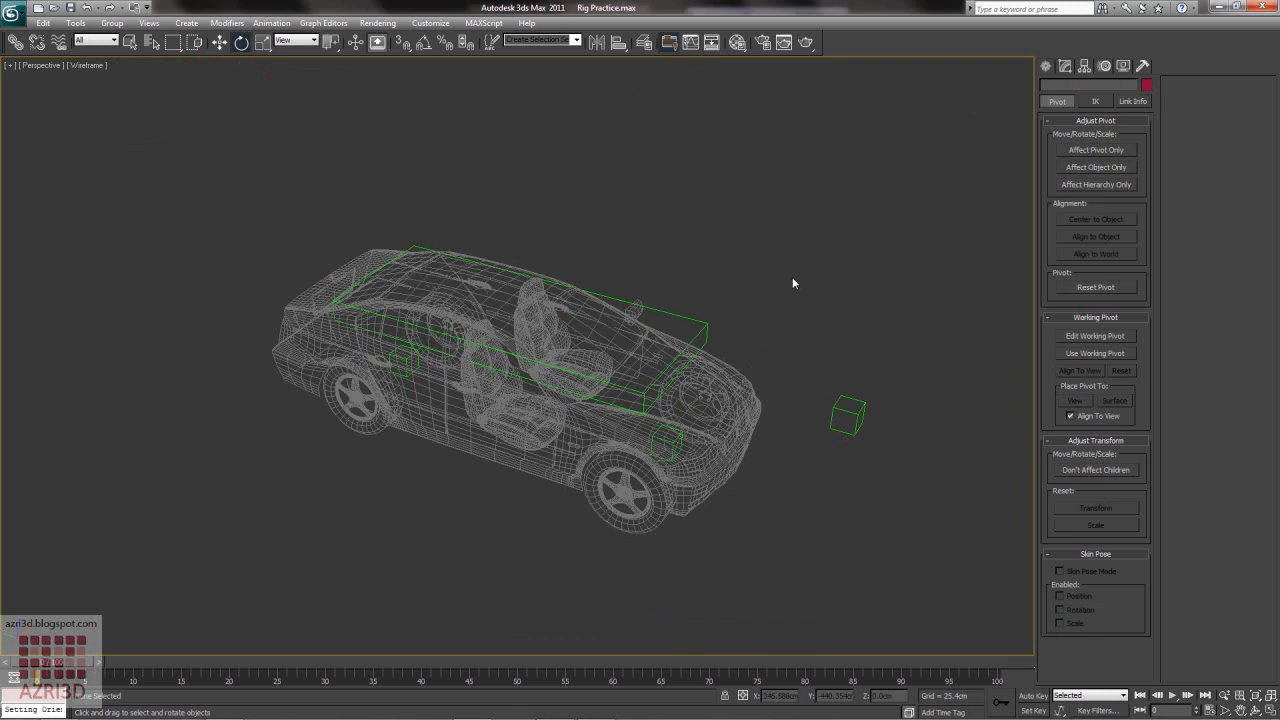
{"action": "left_click", "coordinate": [526, 407]}
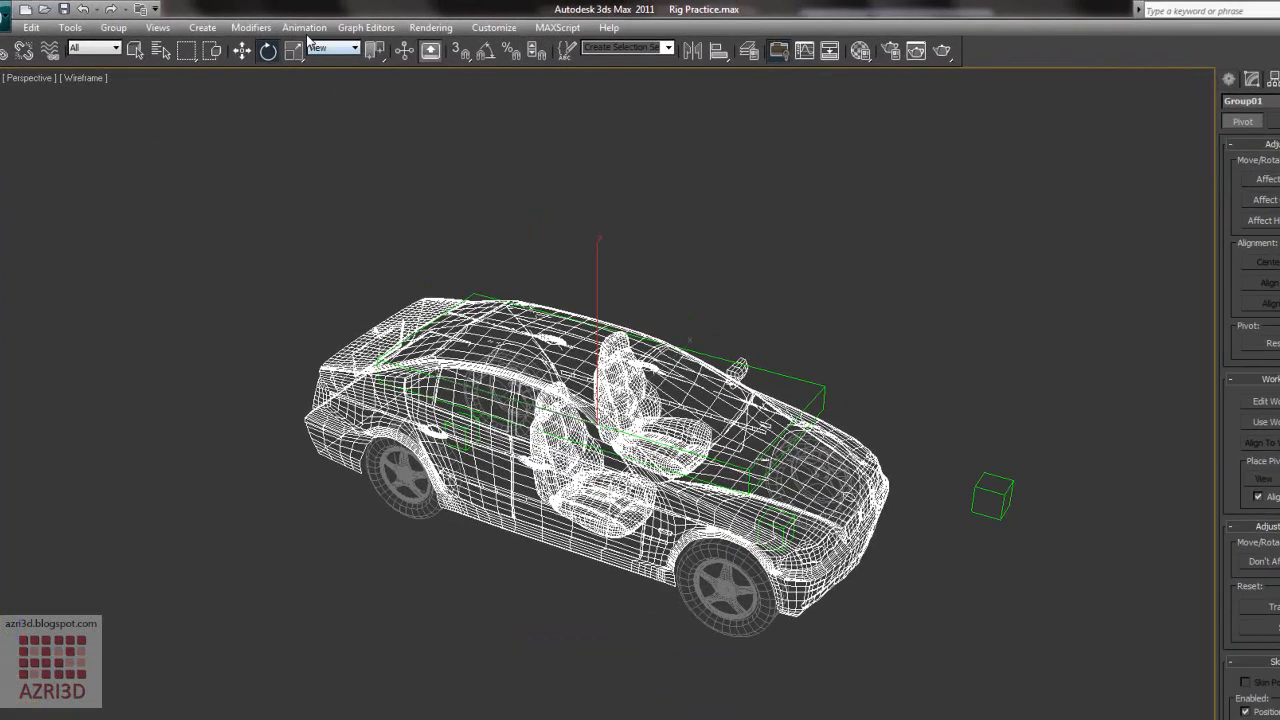
{"action": "left_click", "coordinate": [272, 22]}
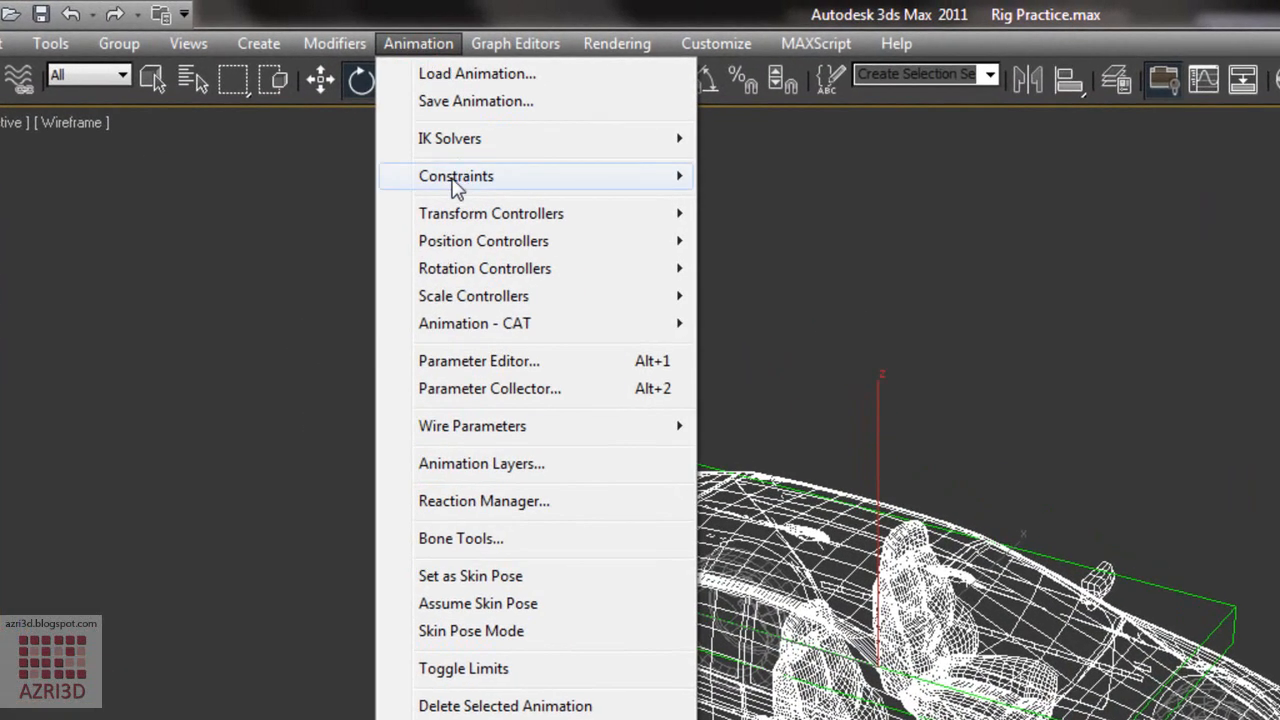
{"action": "left_click", "coordinate": [290, 94]}
{"action": "left_click", "coordinate": [762, 371]}
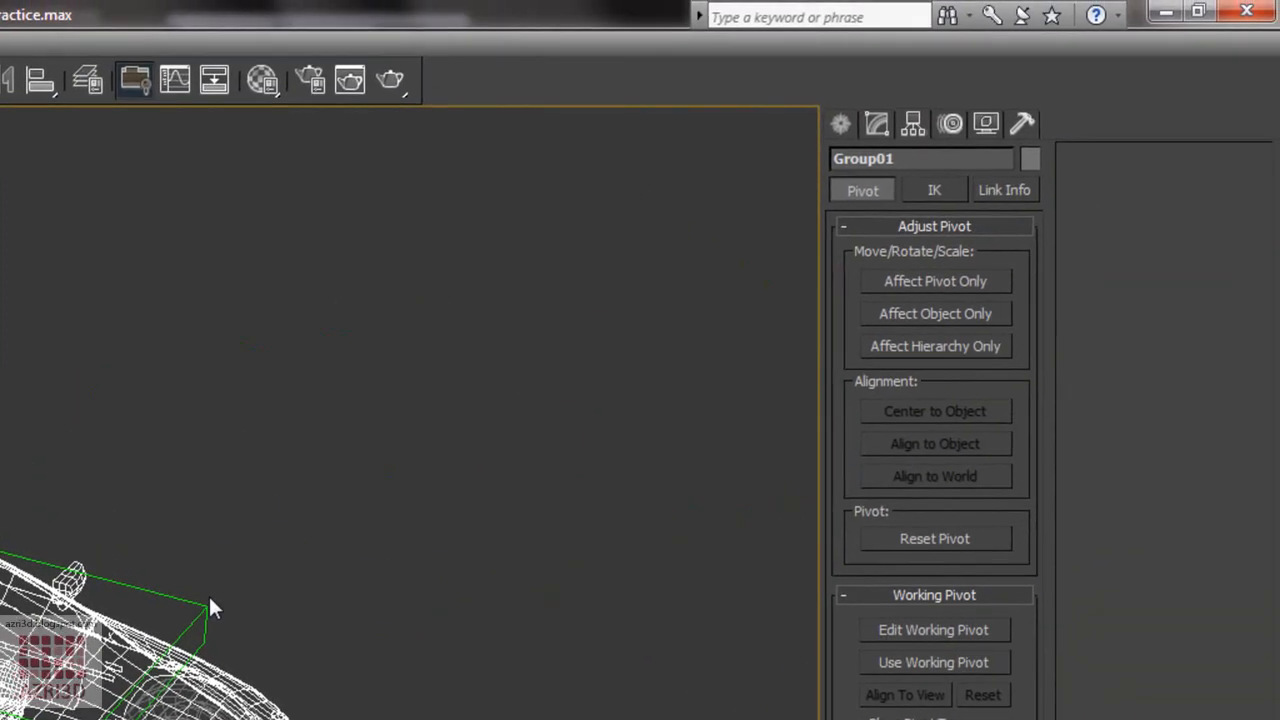
{"action": "left_click", "coordinate": [952, 124]}
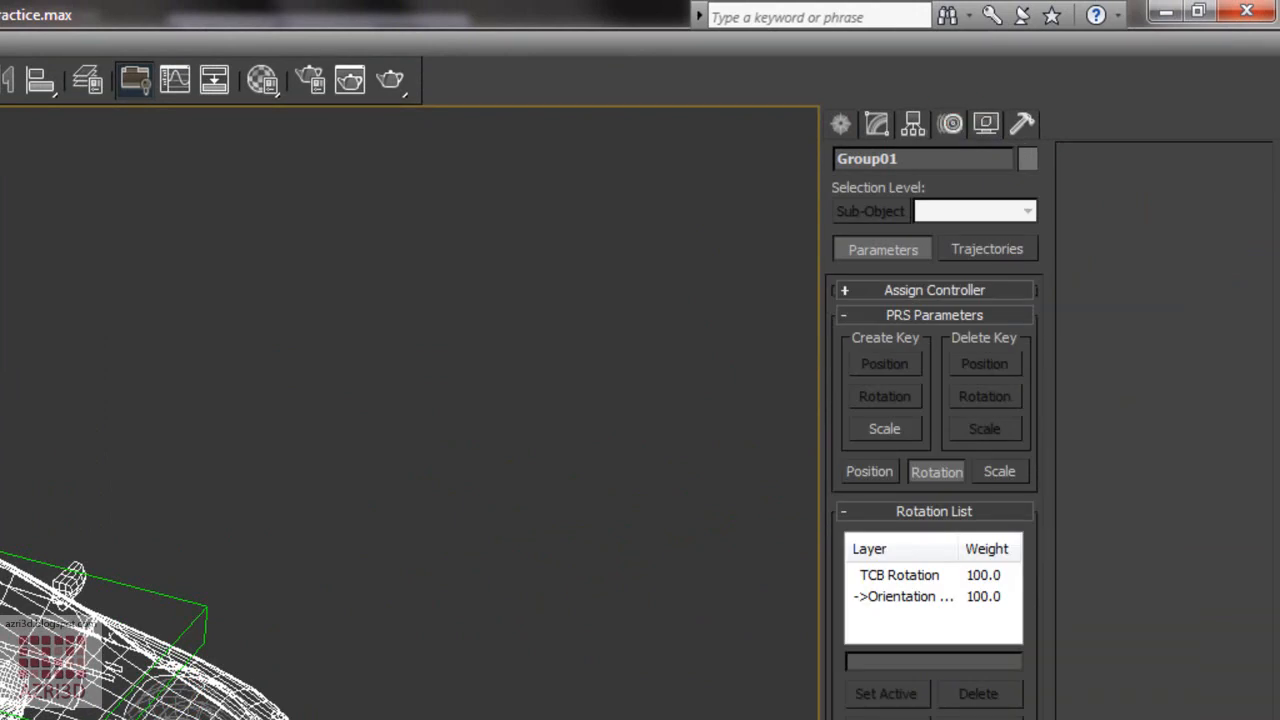
- Test the orientation constraint by rotating the large body dummy about different axes, cancelling the rotations
{"action": "left_click", "coordinate": [200, 610]}
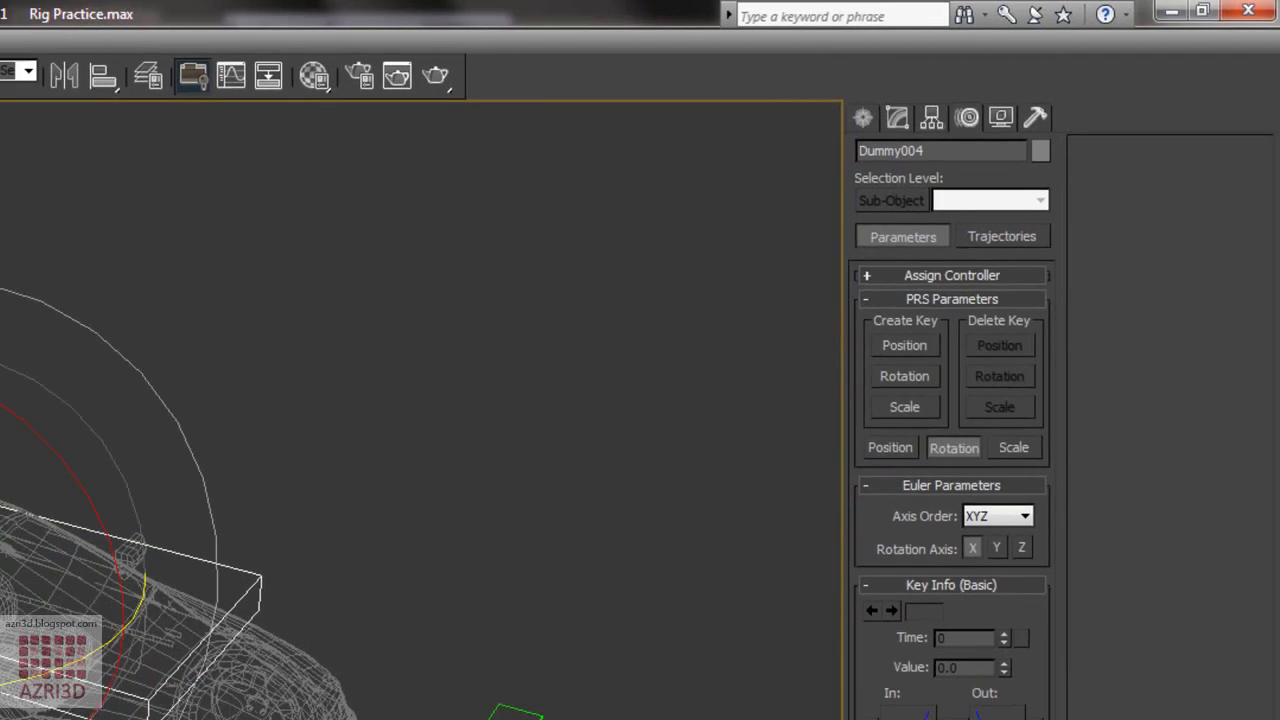
{"action": "key", "text": "e"}
{"action": "mouse_move", "coordinate": [484, 392]}
{"action": "left_mouse_down"}
{"action": "mouse_move", "coordinate": [566, 392]}
{"action": "mouse_move", "coordinate": [485, 392]}
{"action": "left_mouse_up"}
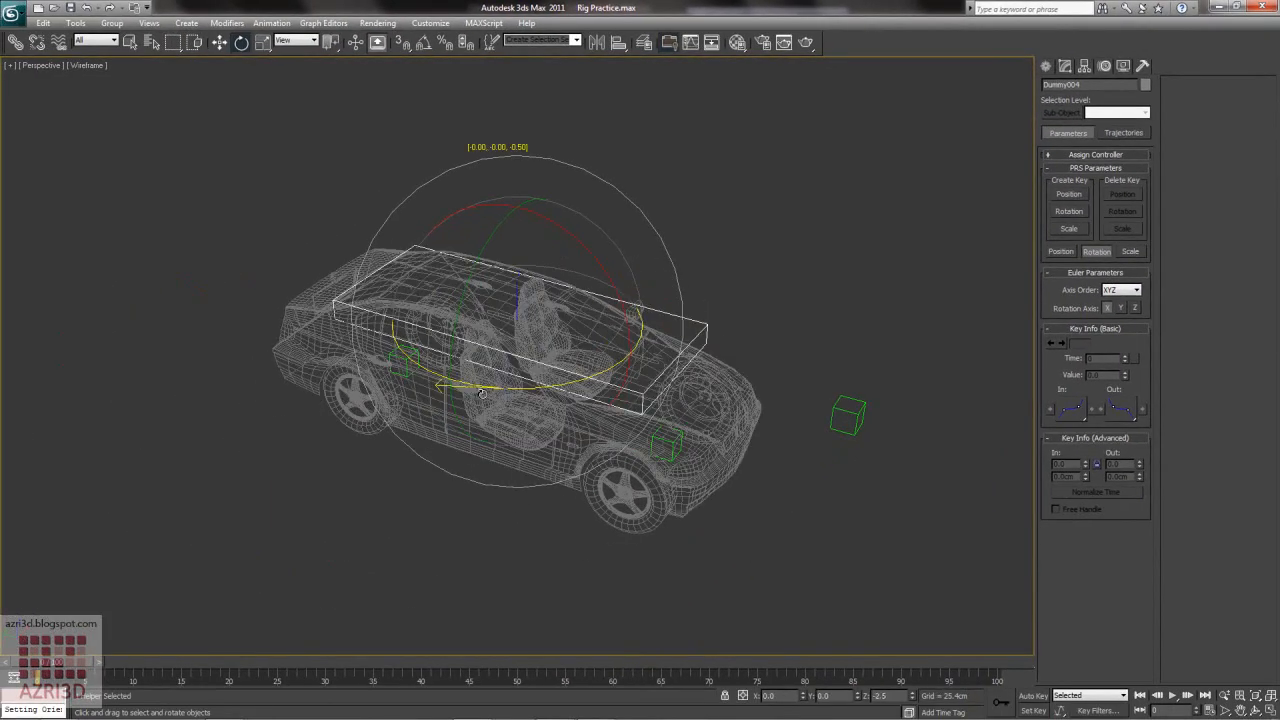
{"action": "mouse_move", "coordinate": [589, 253]}
{"action": "left_mouse_down"}
{"action": "mouse_move", "coordinate": [630, 303]}
{"action": "mouse_move", "coordinate": [578, 242]}
{"action": "mouse_move", "coordinate": [640, 320]}
{"action": "mouse_move", "coordinate": [579, 230]}
{"action": "left_mouse_up"}
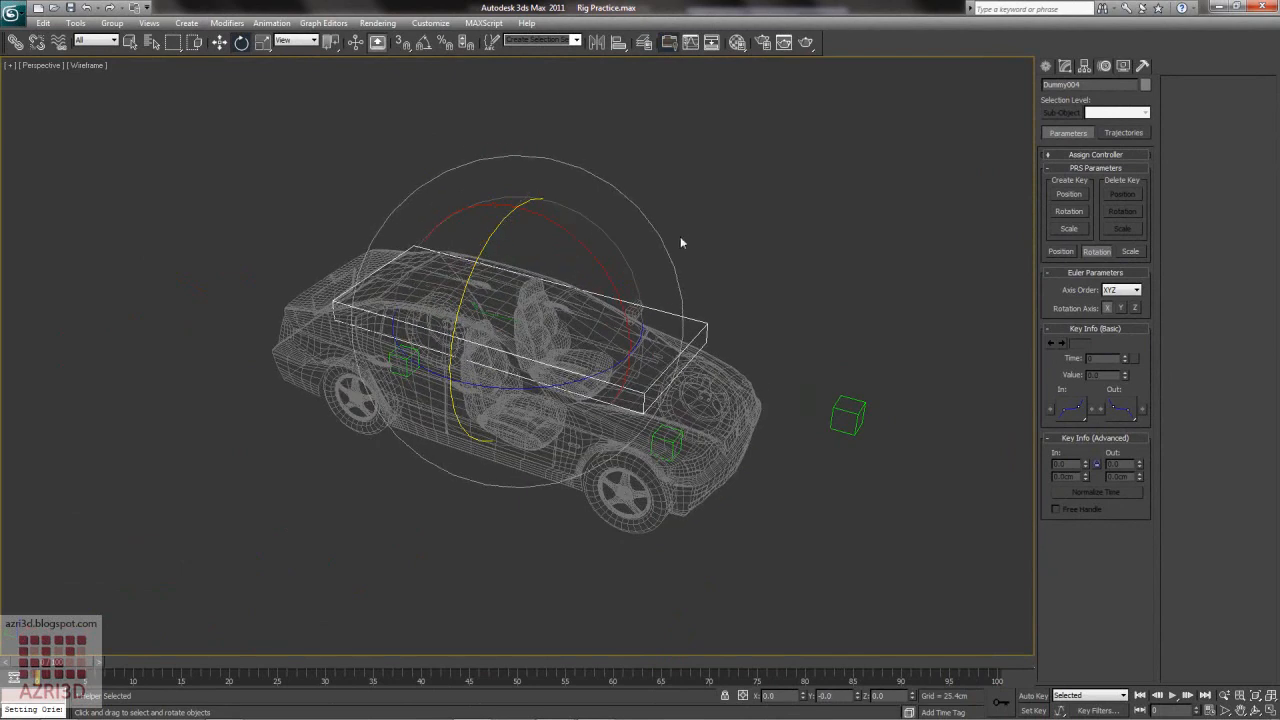
{"action": "left_click", "coordinate": [686, 235]}
- Try to link the rear wheel group to the small dummy between the rear wheels
{"action": "left_click", "coordinate": [356, 392]}
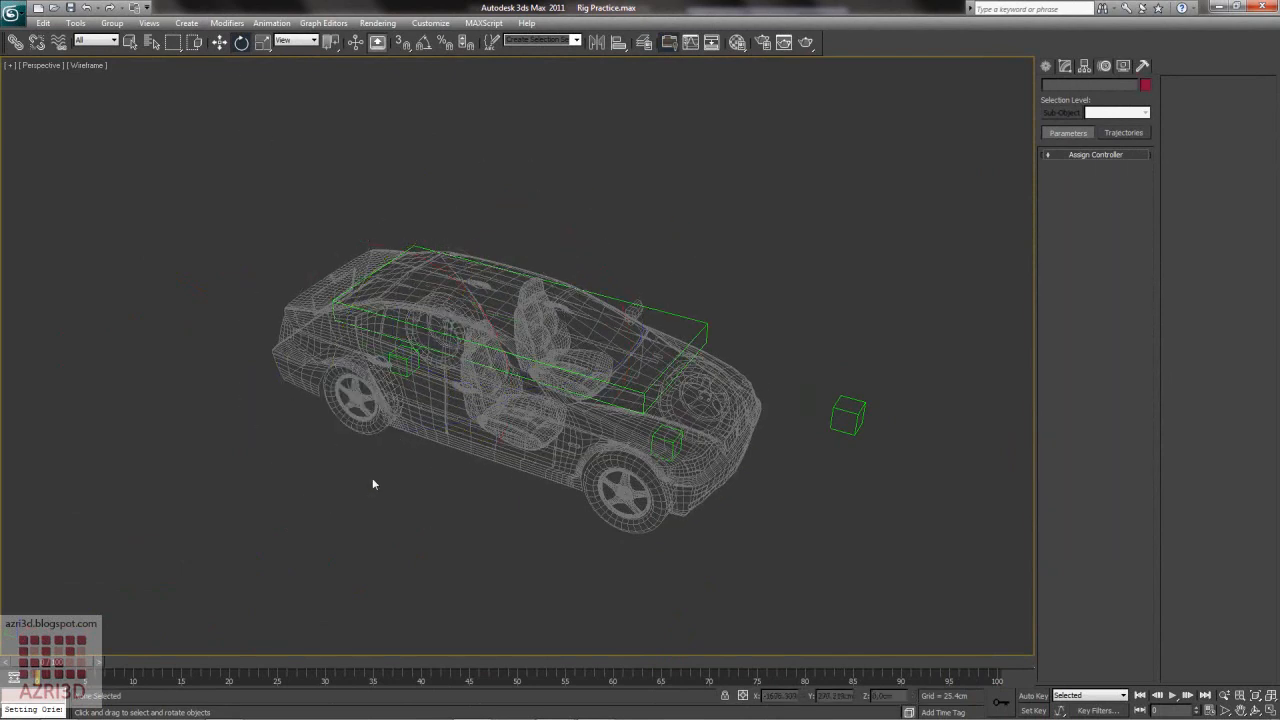
{"action": "left_click", "coordinate": [355, 412]}
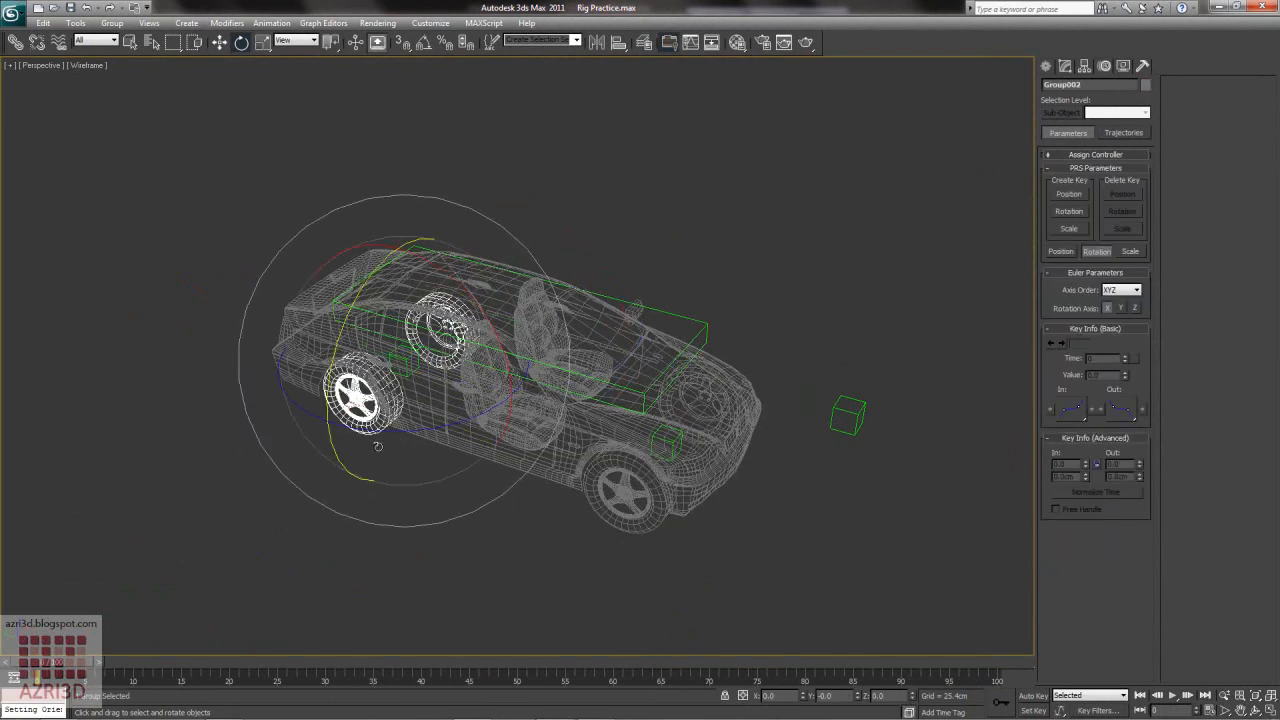
{"action": "scroll", "coordinate": [357, 398], "scroll_direction": "up", "scroll_amount": 2}
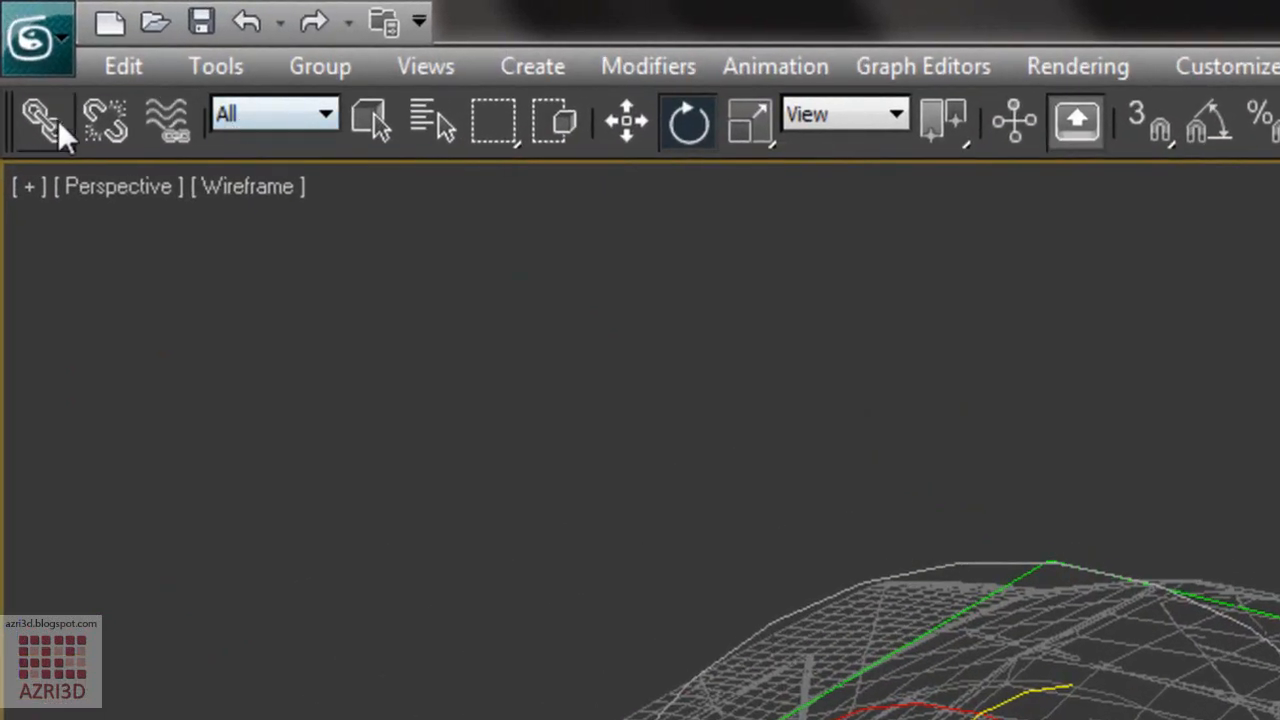
{"action": "left_click", "coordinate": [58, 120]}
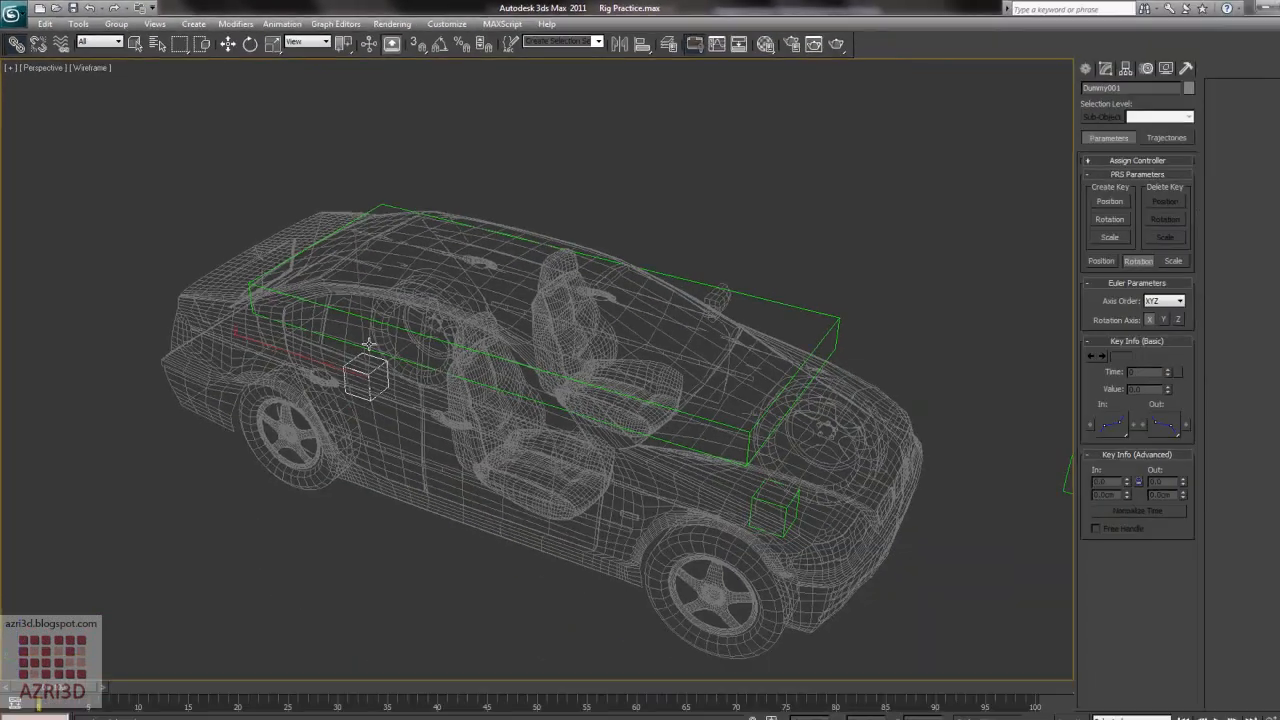
{"action": "scroll", "coordinate": [359, 362], "scroll_direction": "up", "scroll_amount": 2}
{"action": "left_click_drag", "start_coordinate": [359, 362], "coordinate": [328, 442]}
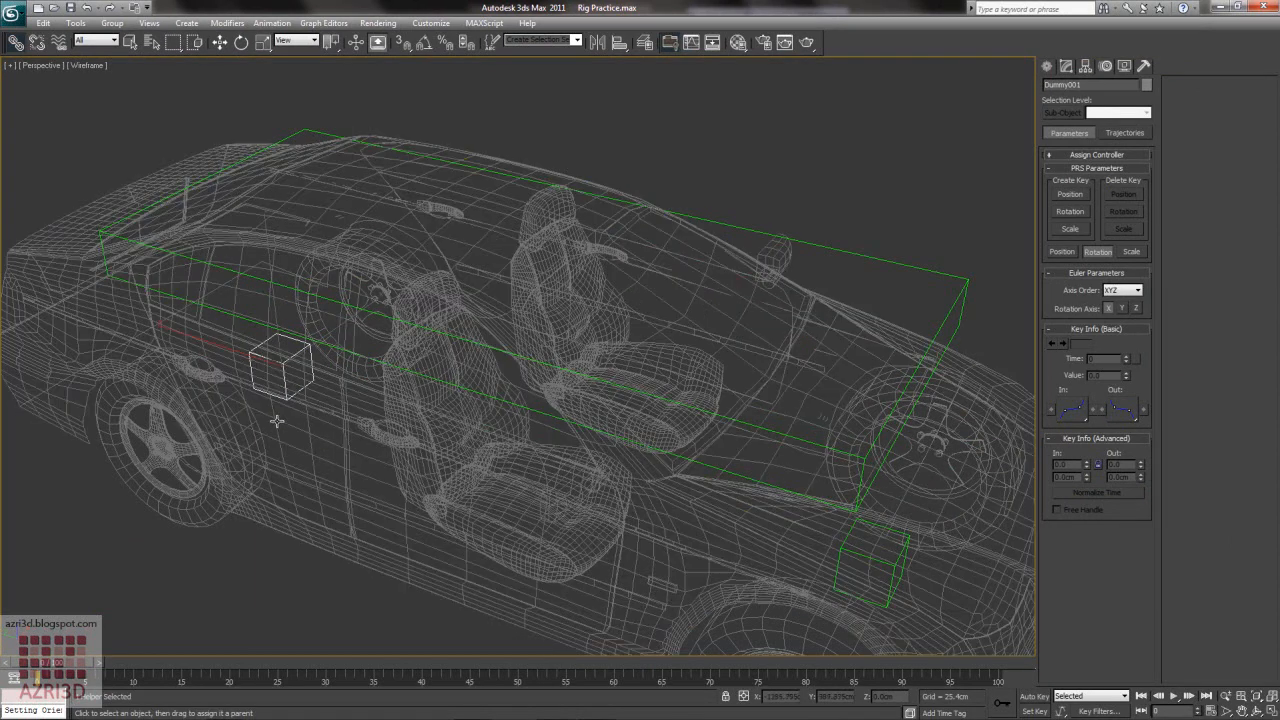
{"action": "left_click", "coordinate": [167, 444]}
{"action": "left_click_drag", "start_coordinate": [167, 444], "coordinate": [283, 447]}
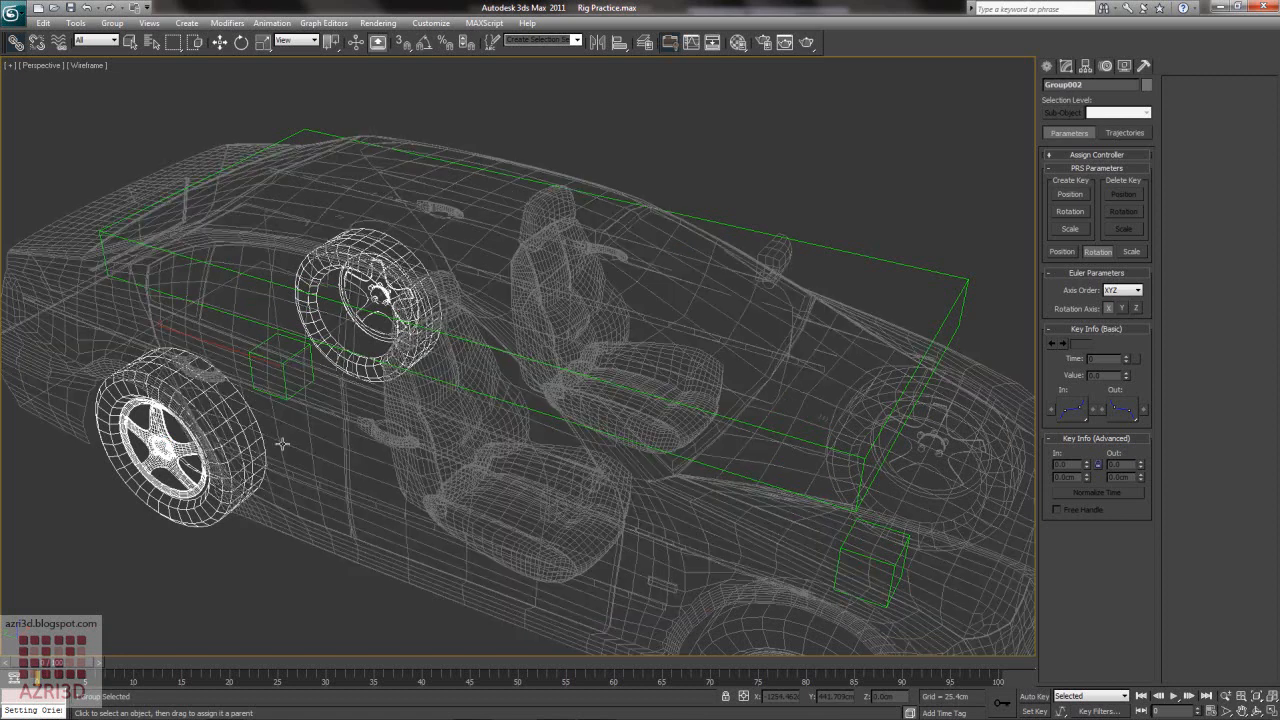
- Isolate the rear wheel group together with the small dummy between the rear wheels
{"action": "left_click", "coordinate": [220, 42]}
{"action": "scroll", "coordinate": [450, 300], "scroll_direction": "down", "scroll_amount": 5}
{"action": "left_click", "coordinate": [434, 297]}
{"action": "mouse_move", "coordinate": [434, 297]}
{"action": "left_mouse_down"}
{"action": "mouse_move", "coordinate": [503, 305]}
{"action": "mouse_move", "coordinate": [420, 303]}
{"action": "mouse_move", "coordinate": [433, 307]}
{"action": "left_mouse_up"}
{"action": "scroll", "coordinate": [408, 362], "scroll_direction": "up", "scroll_amount": 5}
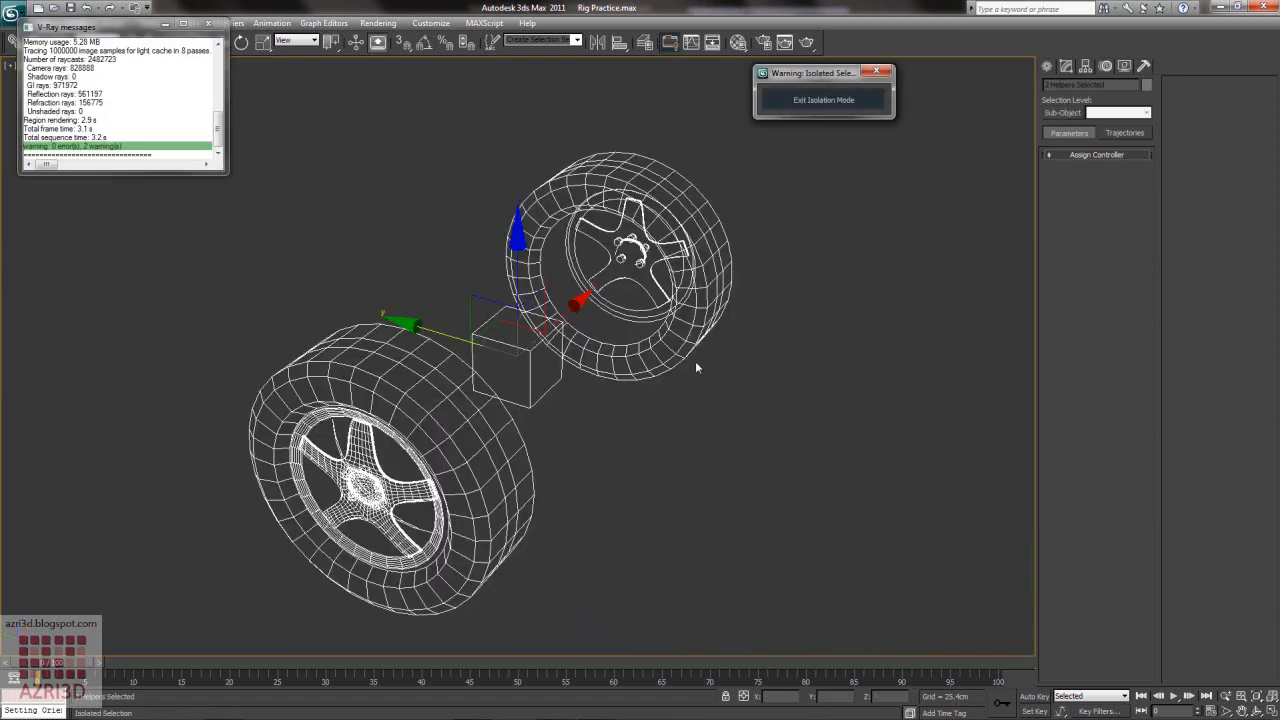
- Close the V-Ray messages window and link the isolated rear wheel group to its dummy as the parent
{"action": "left_click", "coordinate": [690, 338]}
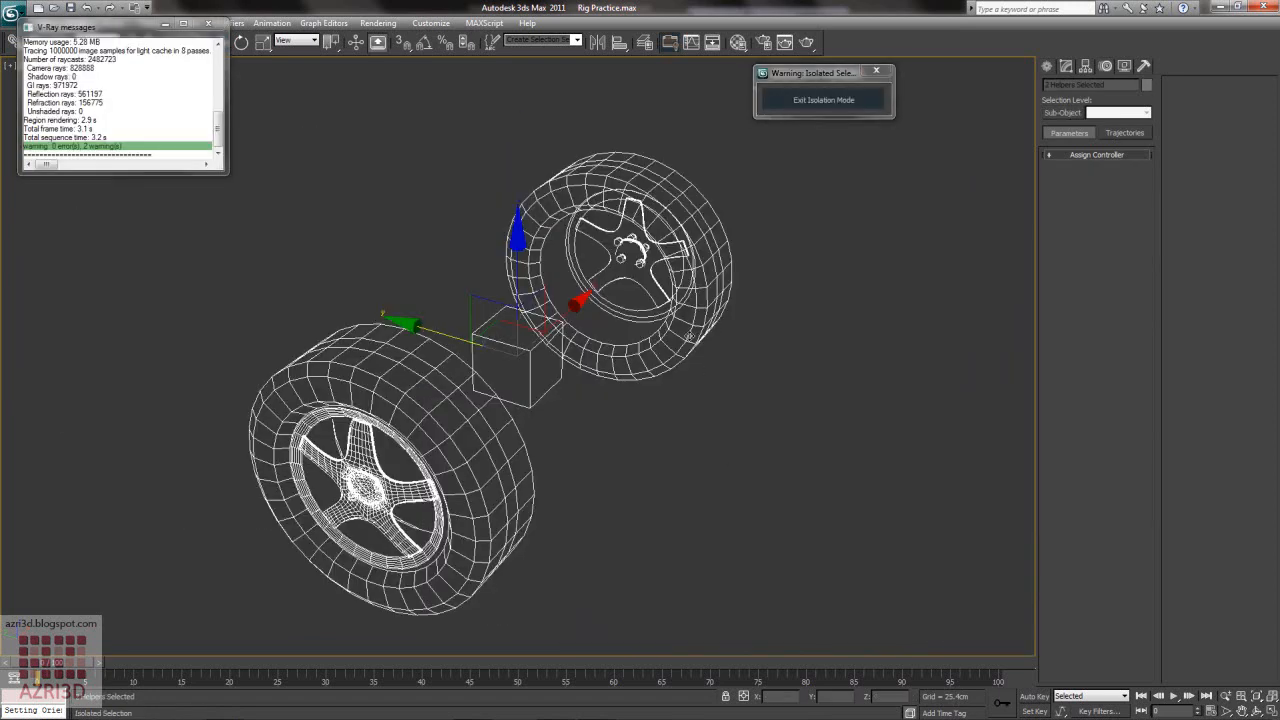
{"action": "left_click", "coordinate": [208, 23]}
{"action": "left_click", "coordinate": [15, 42]}
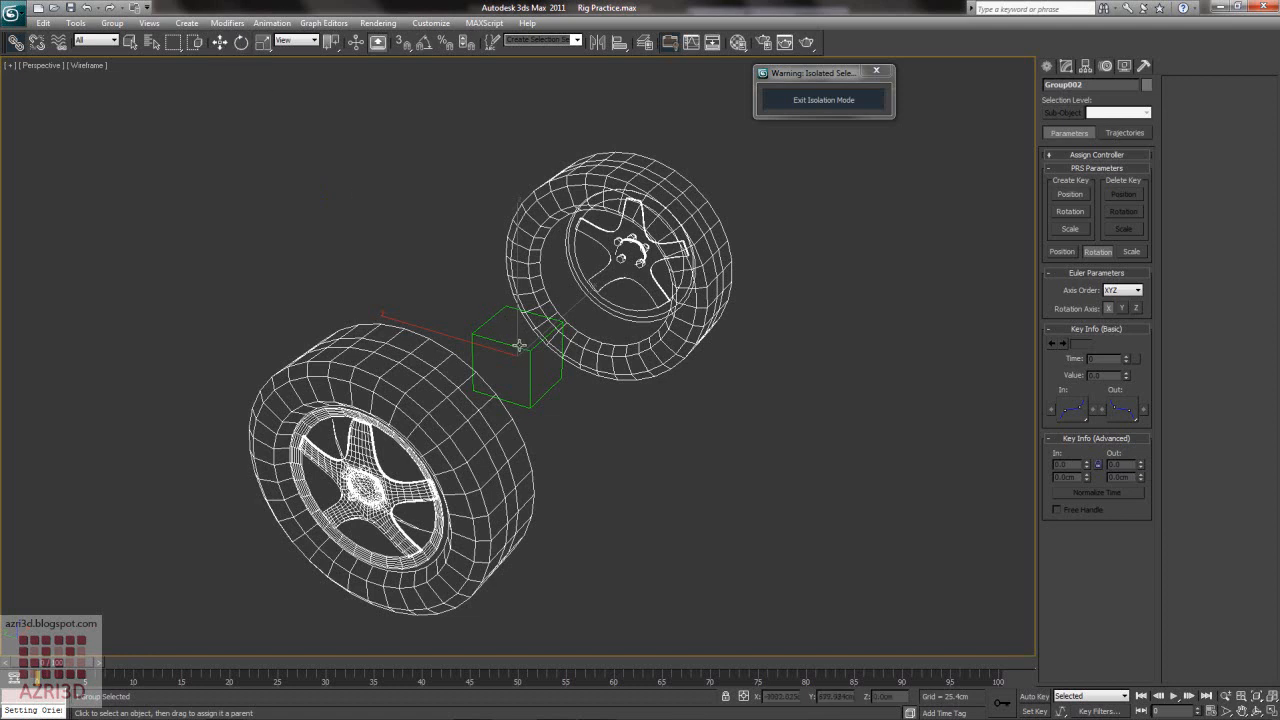
{"action": "left_click", "coordinate": [519, 344]}
- Test the rear wheel link by rotating the rear dummy, undo the rotation, and exit isolation mode
{"action": "left_click", "coordinate": [241, 42]}
{"action": "left_click_drag", "start_coordinate": [556, 283], "coordinate": [510, 225]}
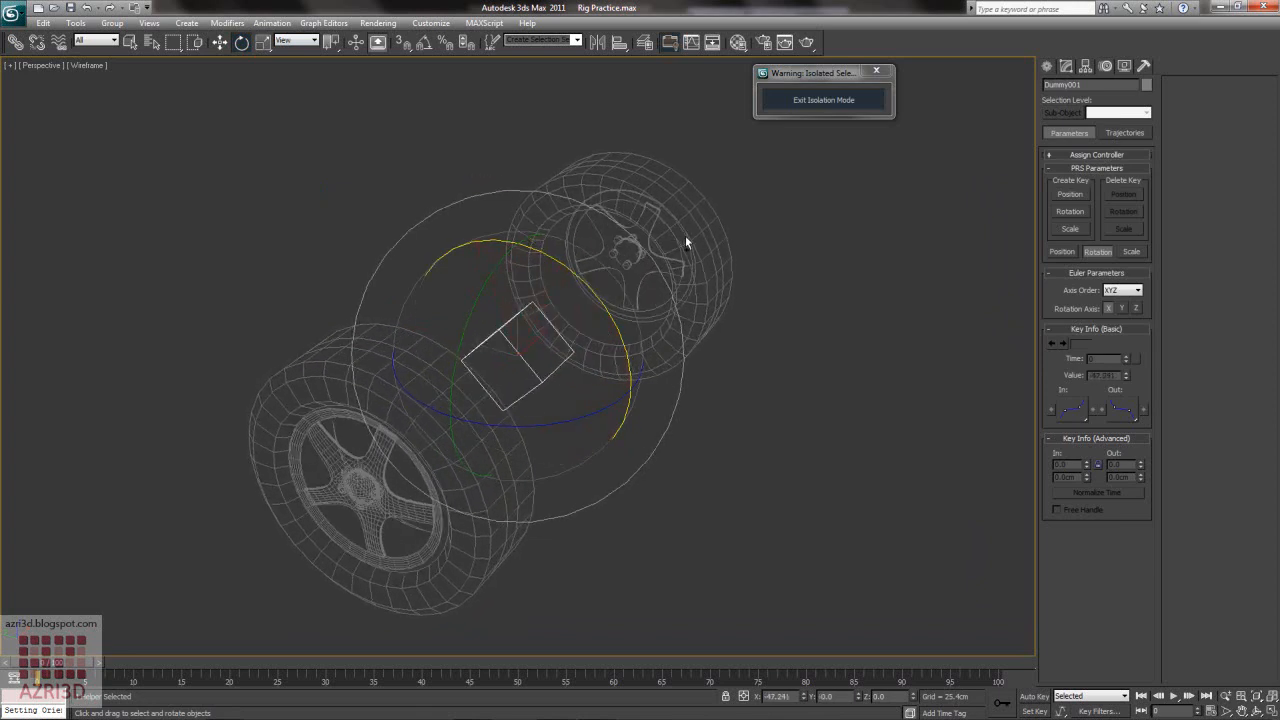
{"action": "key", "text": "ctrl+z"}
{"action": "left_click", "coordinate": [805, 104]}
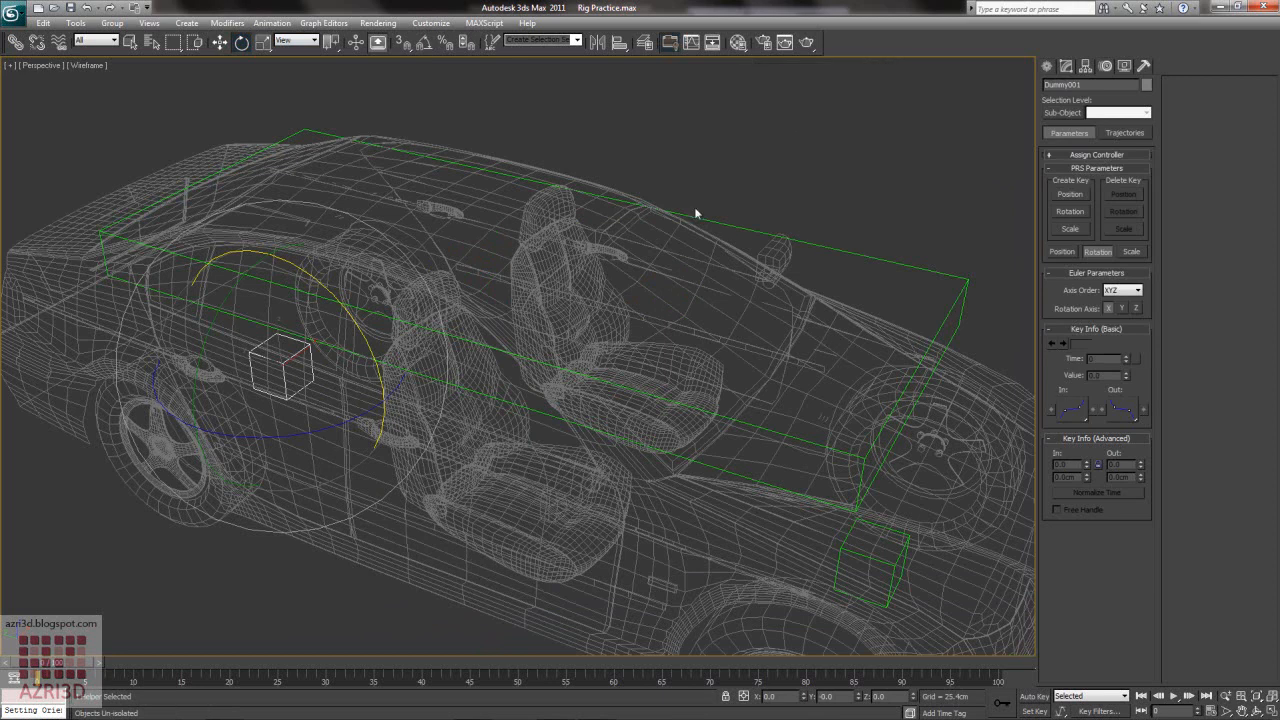
{"action": "left_click", "coordinate": [620, 109]}
- Link the small dummy between the front wheels to the large dummy above the car body
{"action": "scroll", "coordinate": [620, 109], "scroll_direction": "down", "scroll_amount": 2}
{"action": "scroll", "coordinate": [708, 360], "scroll_direction": "up", "scroll_amount": 1}
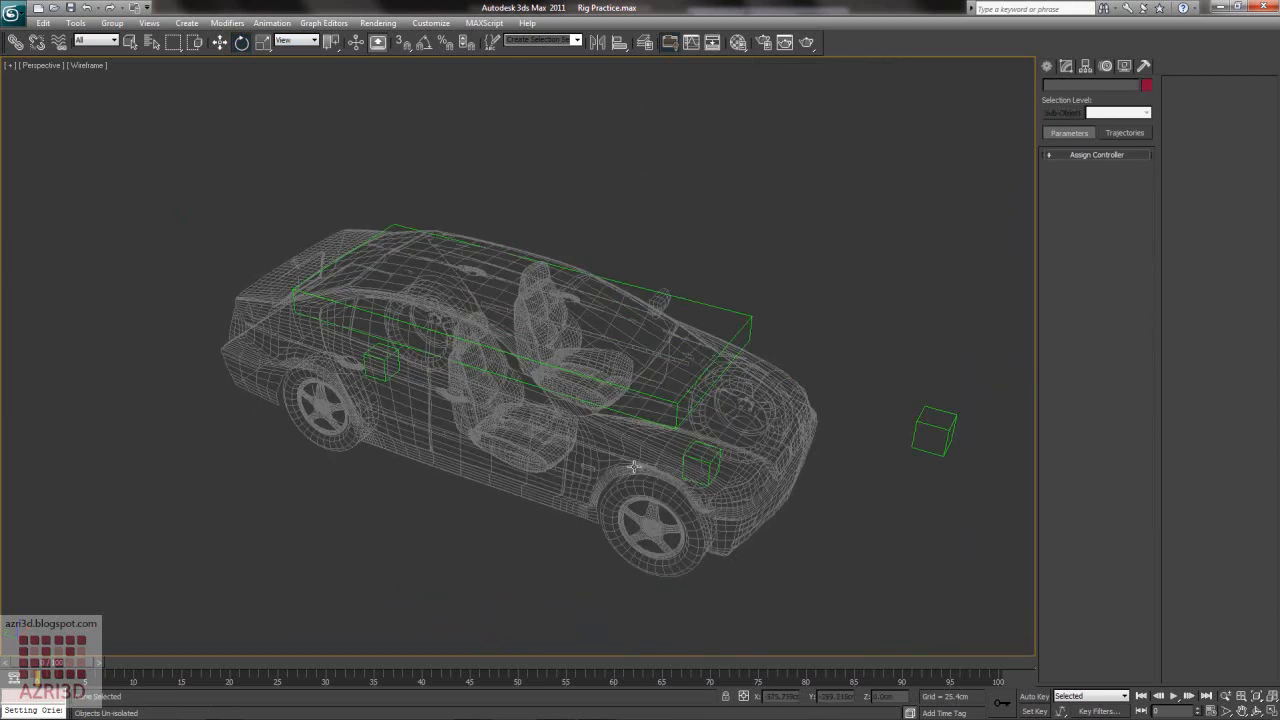
{"action": "scroll", "coordinate": [815, 560], "scroll_direction": "up", "scroll_amount": 4}
{"action": "scroll", "coordinate": [815, 560], "scroll_direction": "down", "scroll_amount": 4}
{"action": "scroll", "coordinate": [807, 487], "scroll_direction": "up", "scroll_amount": 4}
{"action": "middle_click_drag", "start_coordinate": [807, 487], "coordinate": [591, 450]}
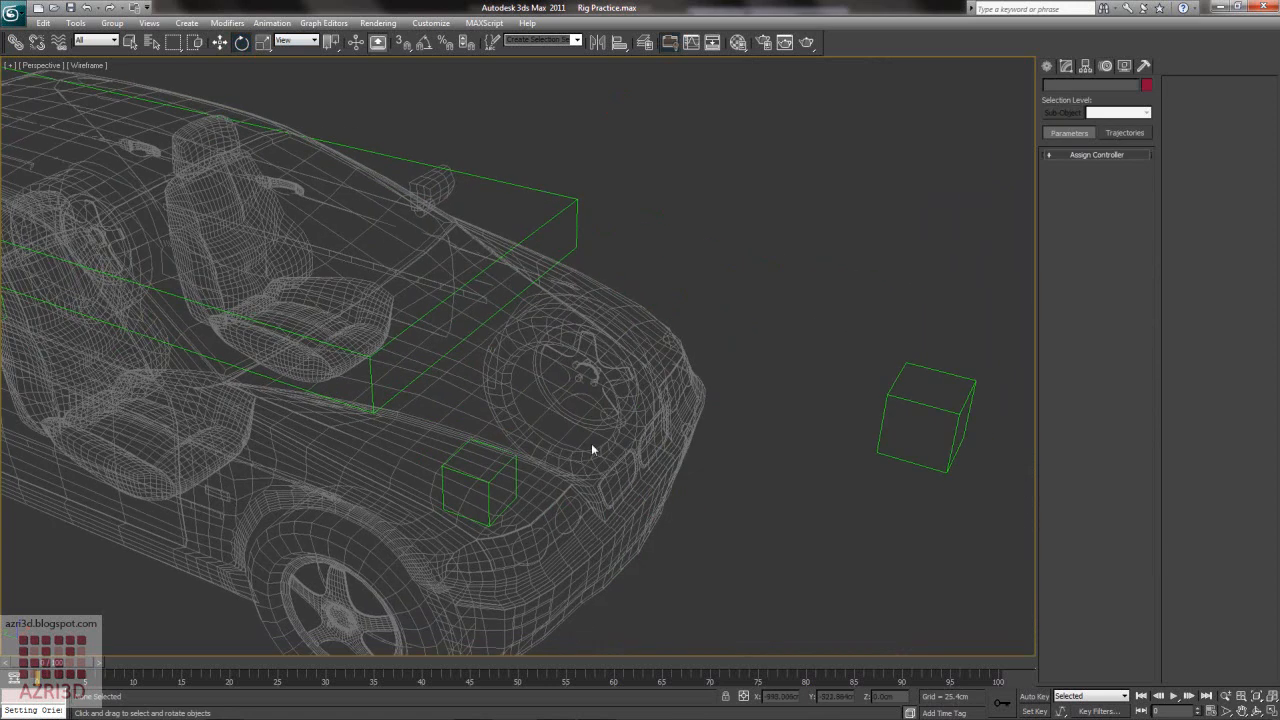
{"action": "left_click", "coordinate": [514, 462]}
{"action": "left_click", "coordinate": [15, 43]}
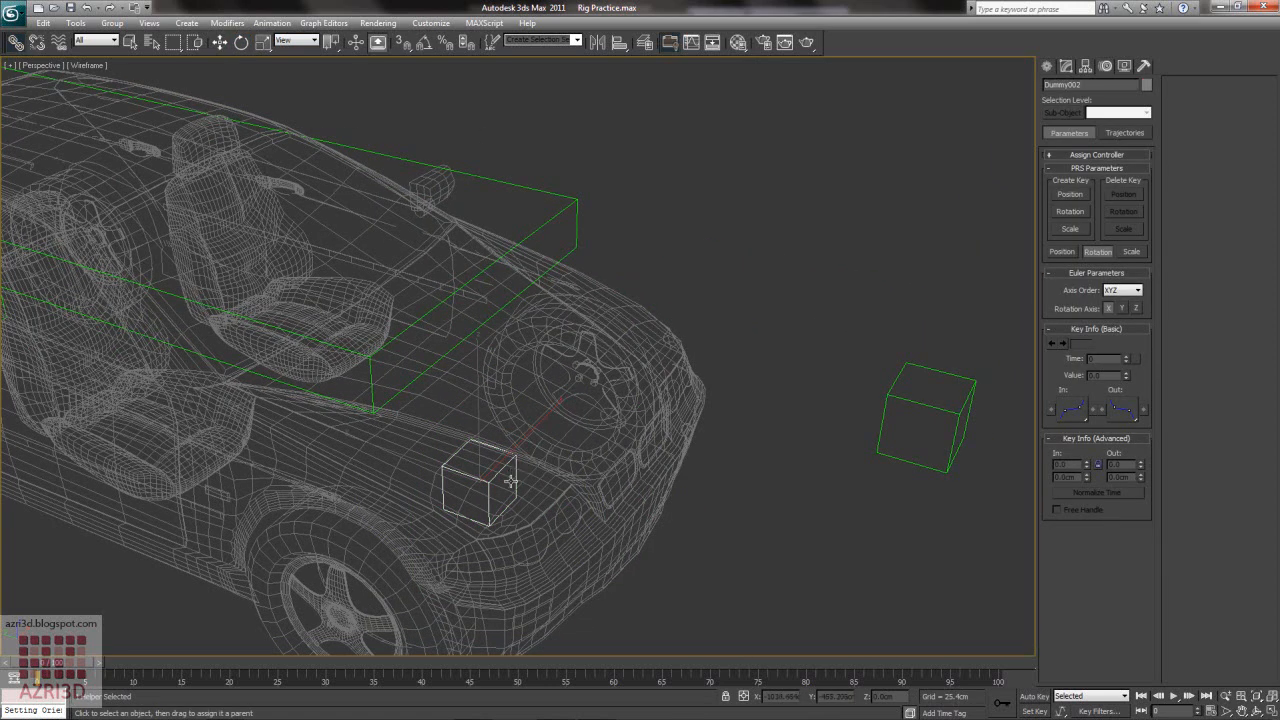
{"action": "left_click_drag", "start_coordinate": [490, 503], "coordinate": [448, 380]}
{"action": "middle_click_drag", "start_coordinate": [715, 259], "coordinate": [761, 236]}
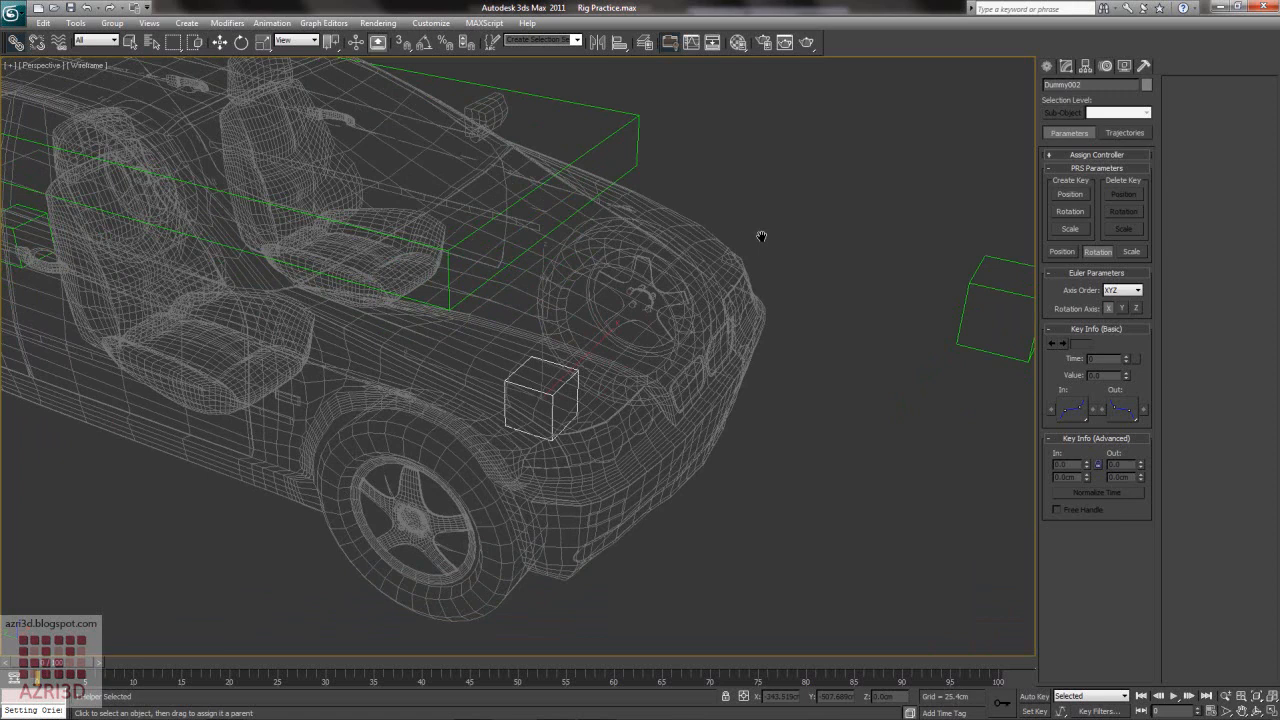
- Enable Affect Pivot Only for the near front wheel and compare its pivot axes with those of the car body group
{"action": "left_click", "coordinate": [473, 486]}
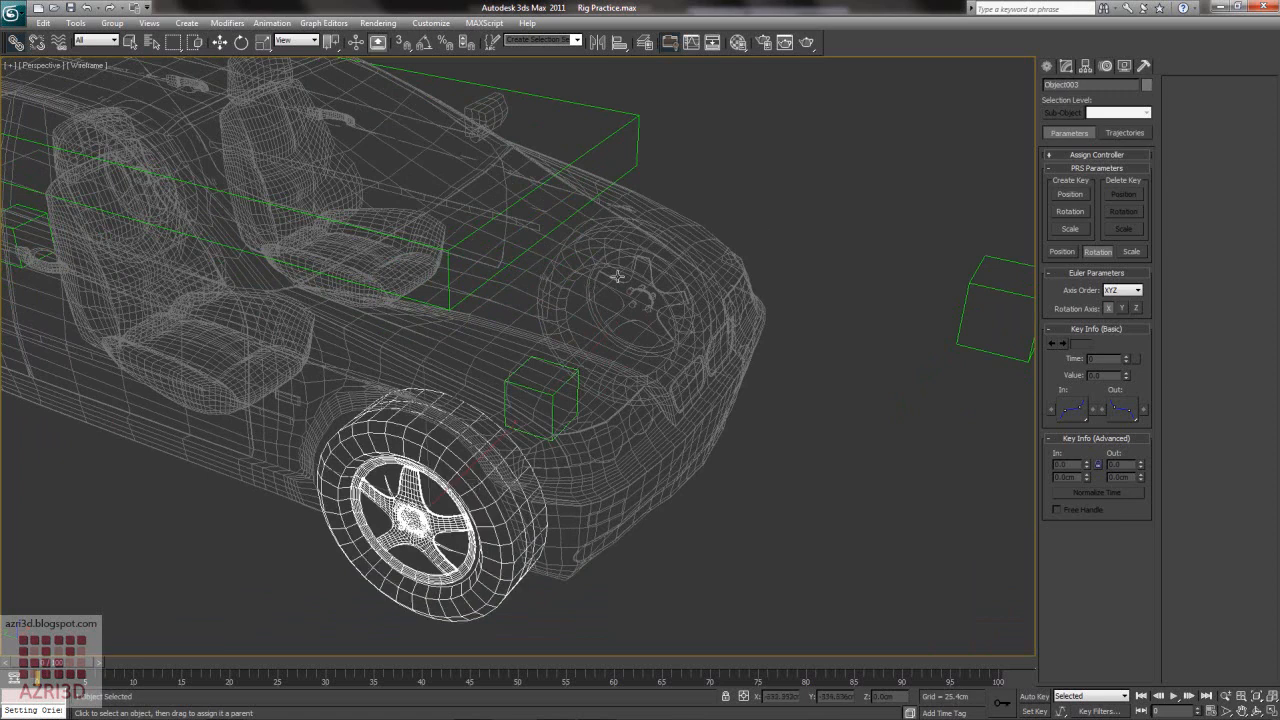
{"action": "left_click", "coordinate": [1085, 66]}
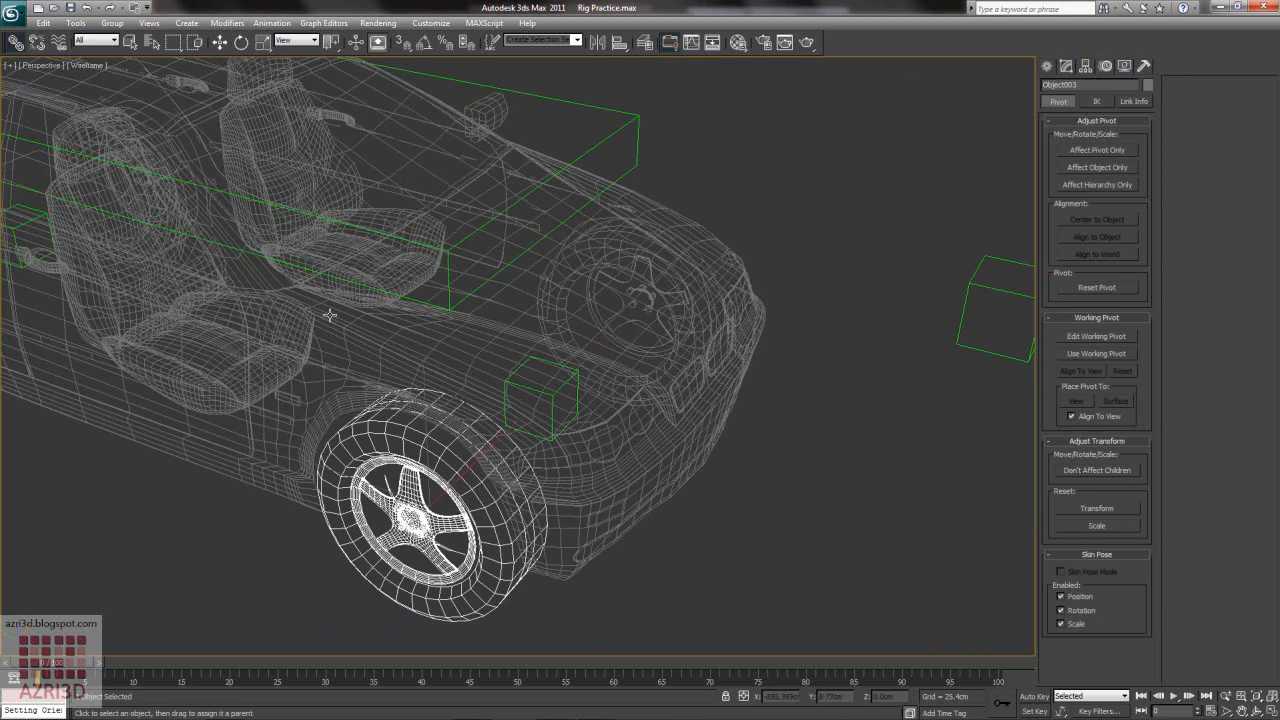
{"action": "left_click", "coordinate": [1085, 151]}
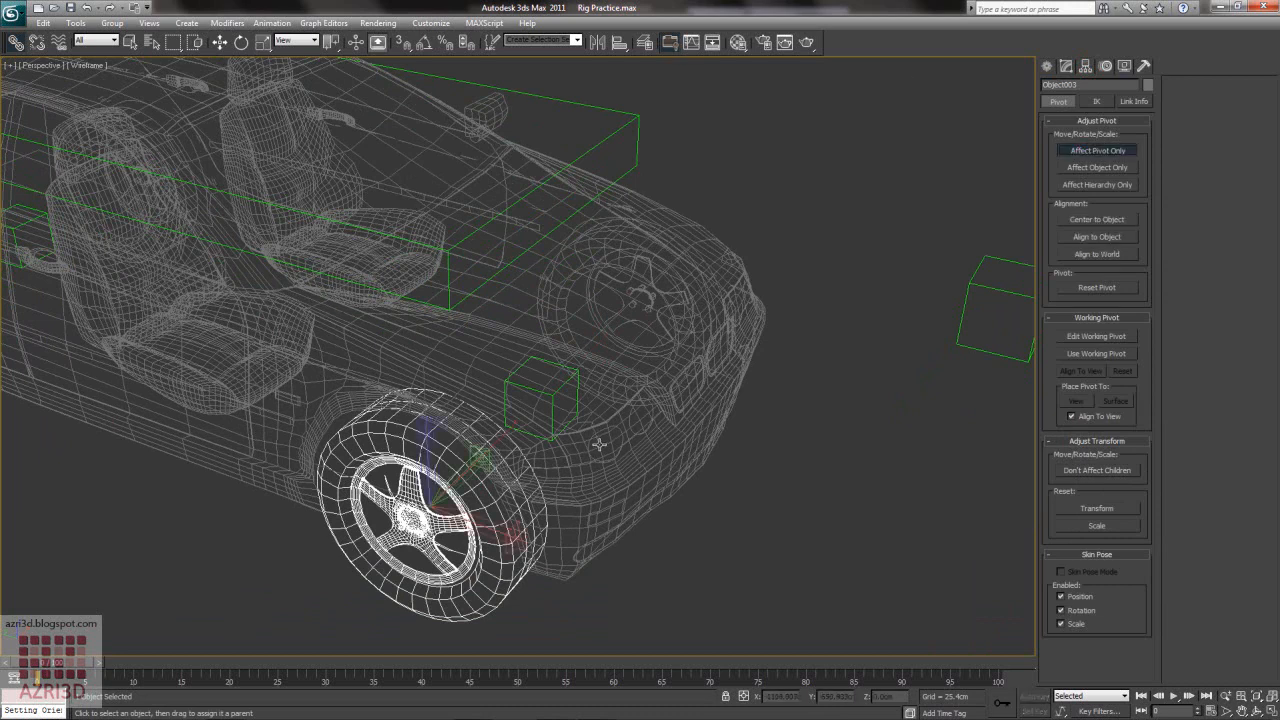
{"action": "scroll", "coordinate": [824, 390], "scroll_direction": "down", "scroll_amount": 5}
{"action": "middle_click_drag", "start_coordinate": [822, 383], "coordinate": [605, 347], "text": "alt"}
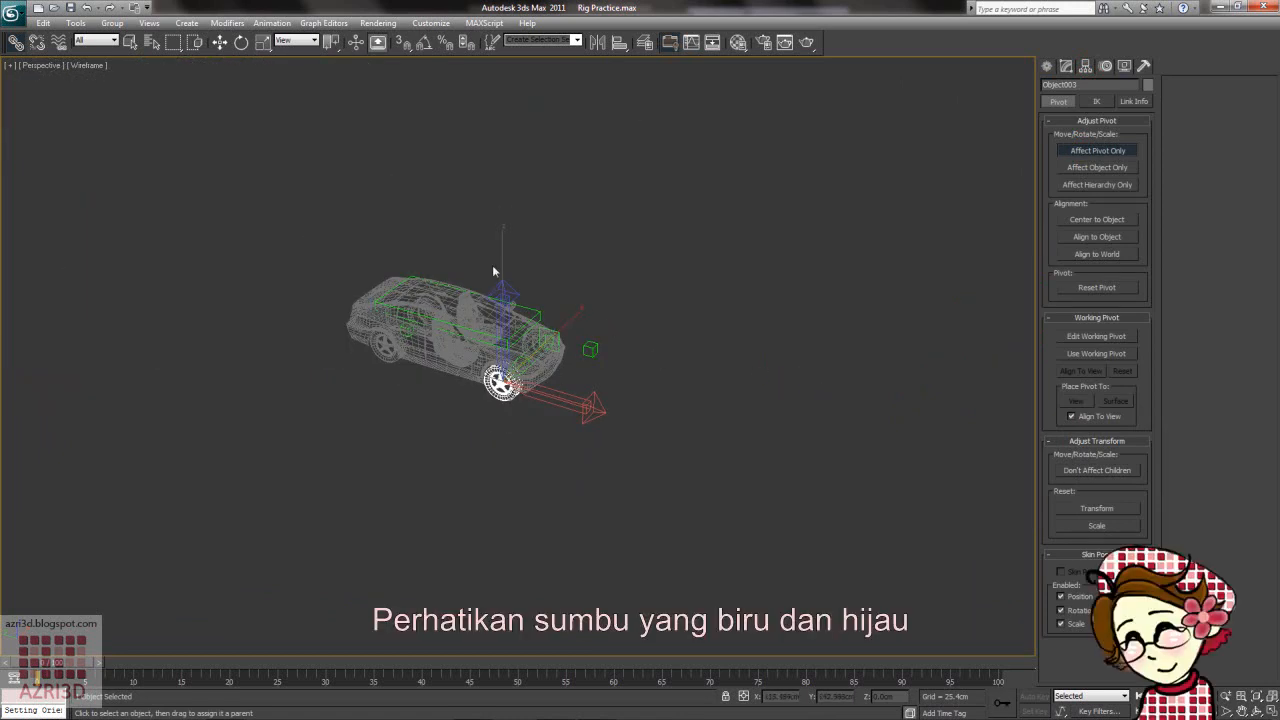
{"action": "left_click", "coordinate": [455, 370]}
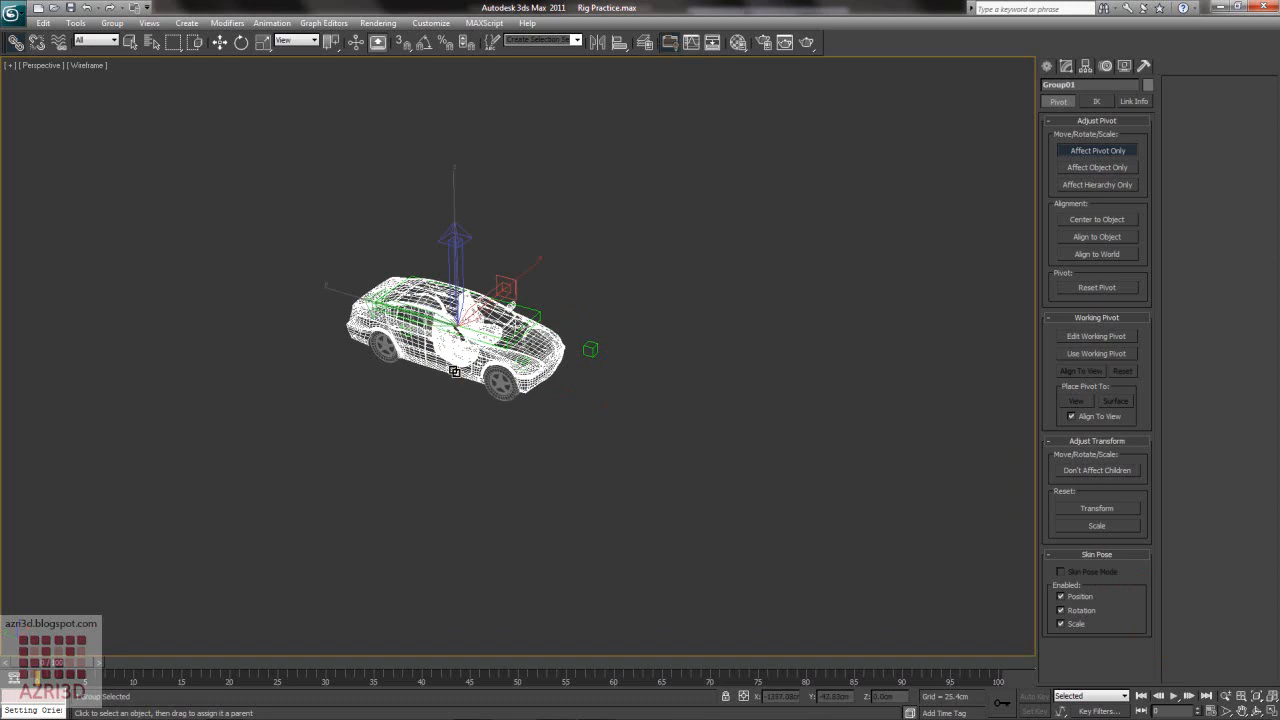
{"action": "scroll", "coordinate": [506, 364], "scroll_direction": "up", "scroll_amount": 3}
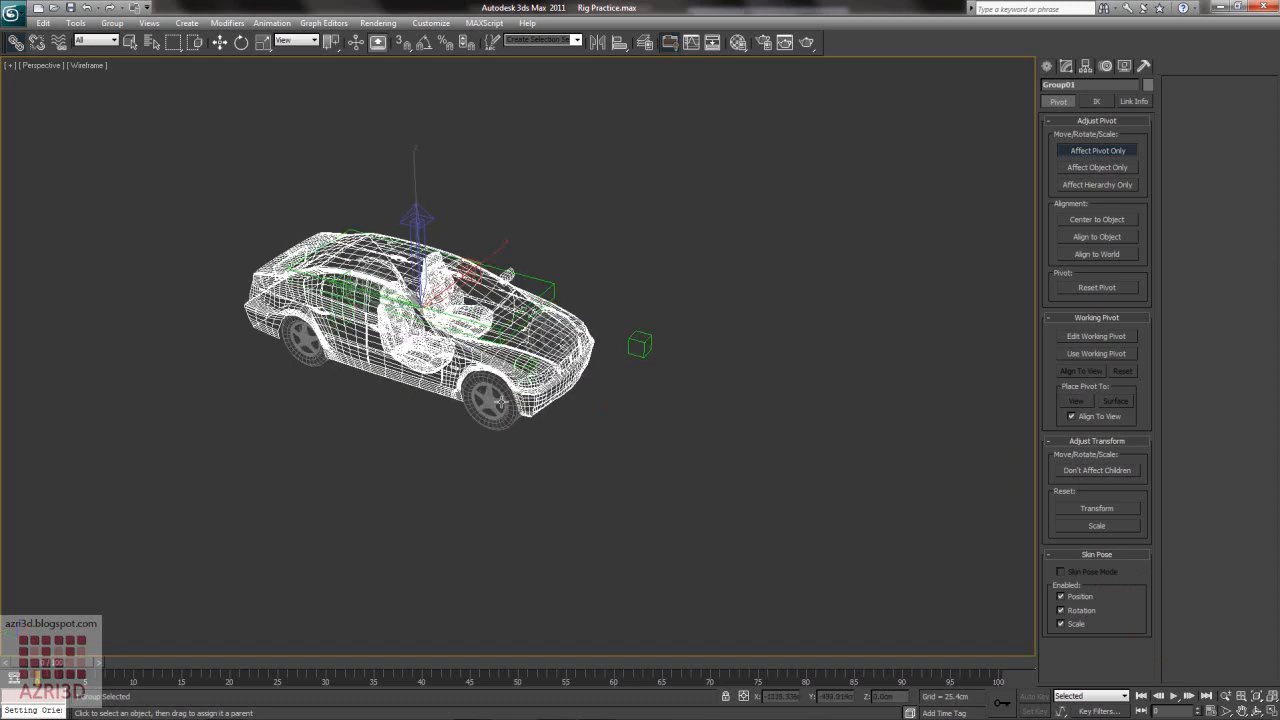
{"action": "left_click", "coordinate": [501, 401]}
{"action": "left_click", "coordinate": [414, 346]}
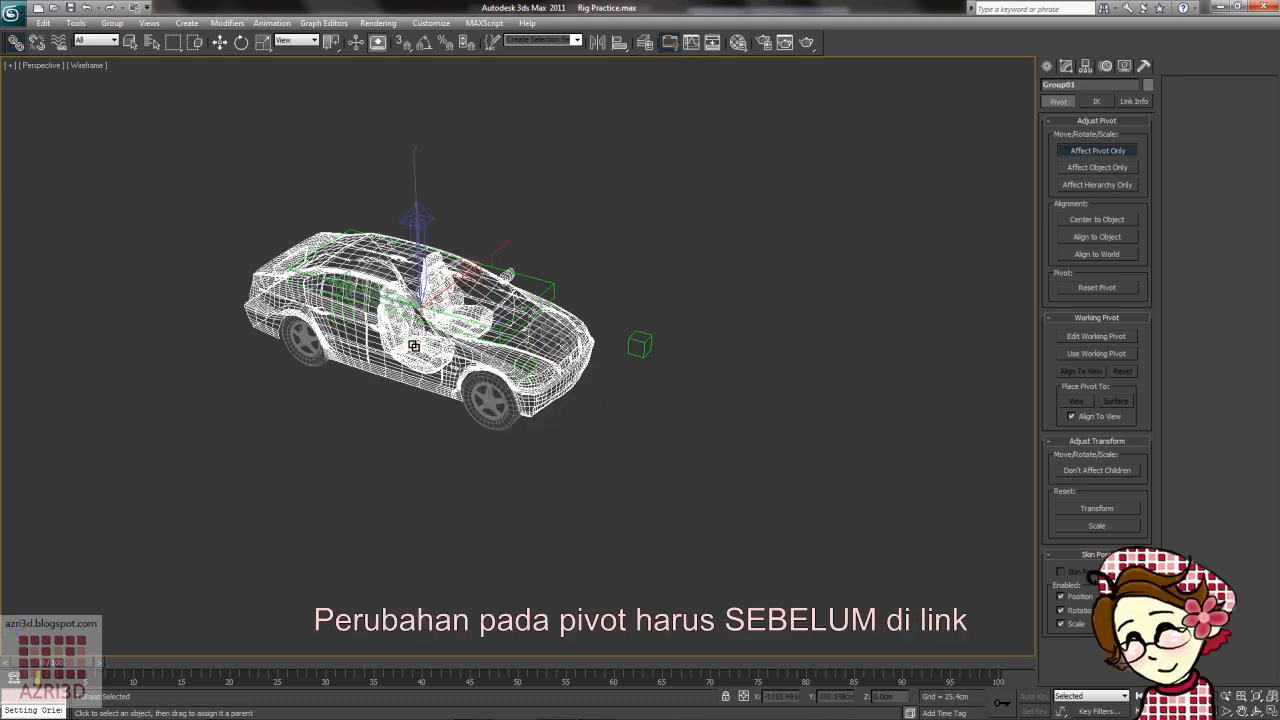
- Rotate the near front wheel's pivot about Z with a relative offset so its absolute Z rotation becomes 0
{"action": "left_click", "coordinate": [497, 404]}
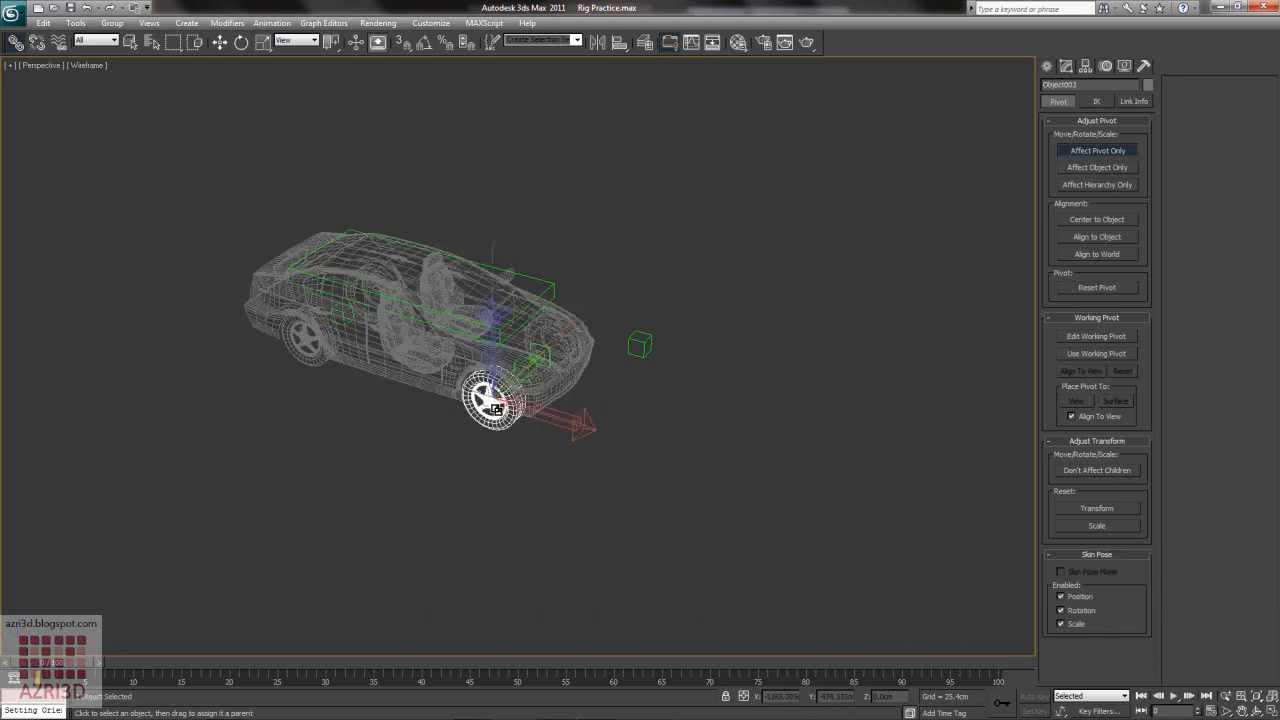
{"action": "left_click", "coordinate": [241, 43]}
{"action": "right_click", "coordinate": [241, 44]}
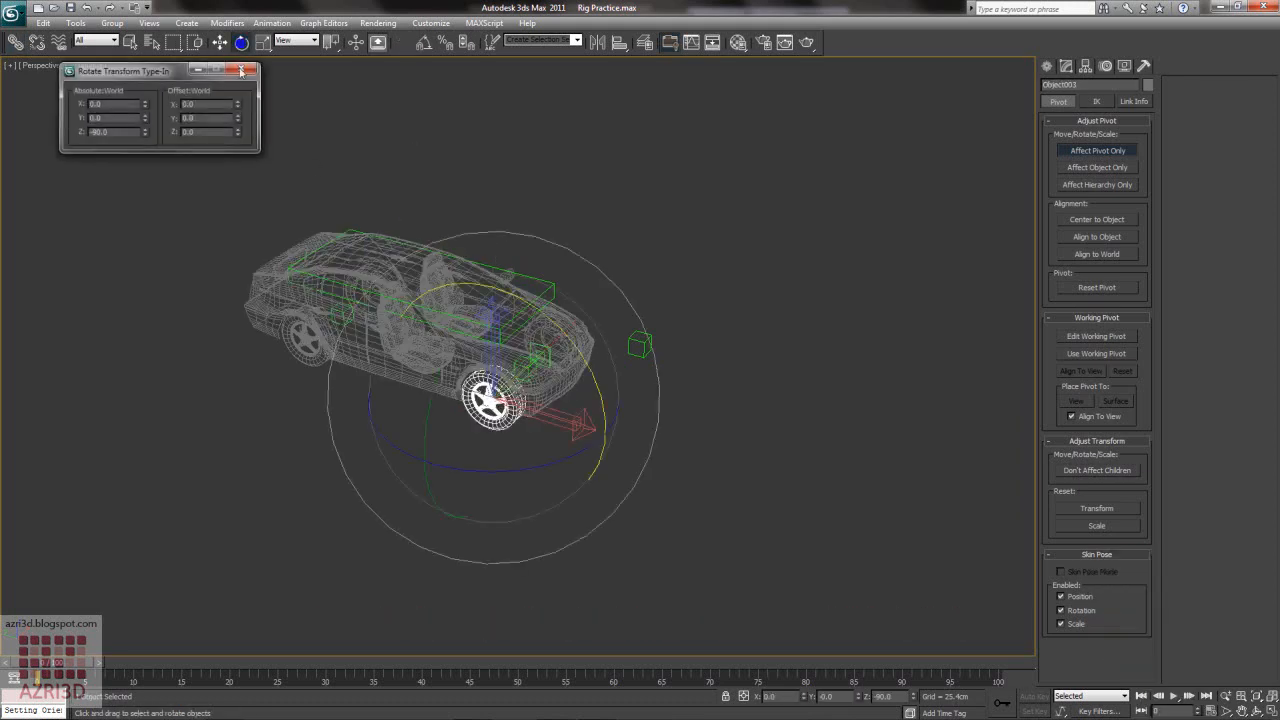
{"action": "left_click_drag", "start_coordinate": [237, 136], "coordinate": [254, 611]}
{"action": "right_click", "coordinate": [254, 611]}
{"action": "key", "text": "Return"}
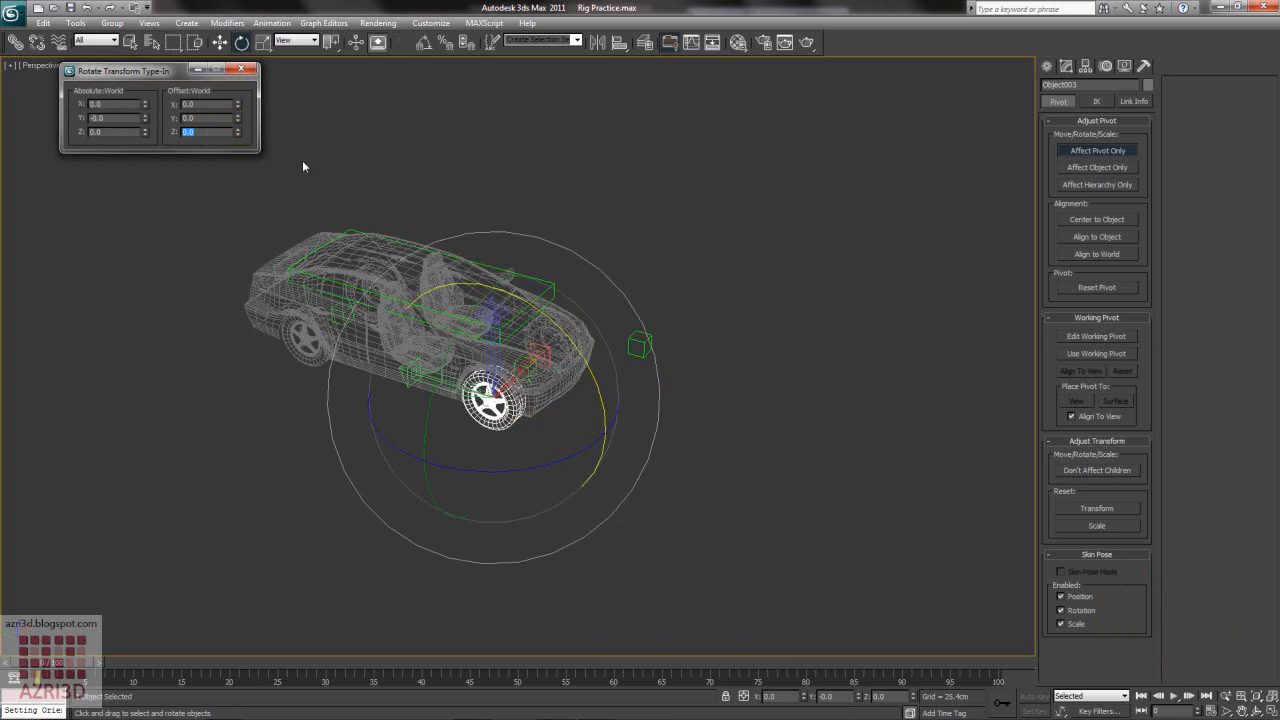
- Rotate the far front wheel's pivot about Z with a relative offset so its X axis points sideways, away from the car
{"action": "left_click", "coordinate": [1069, 152]}
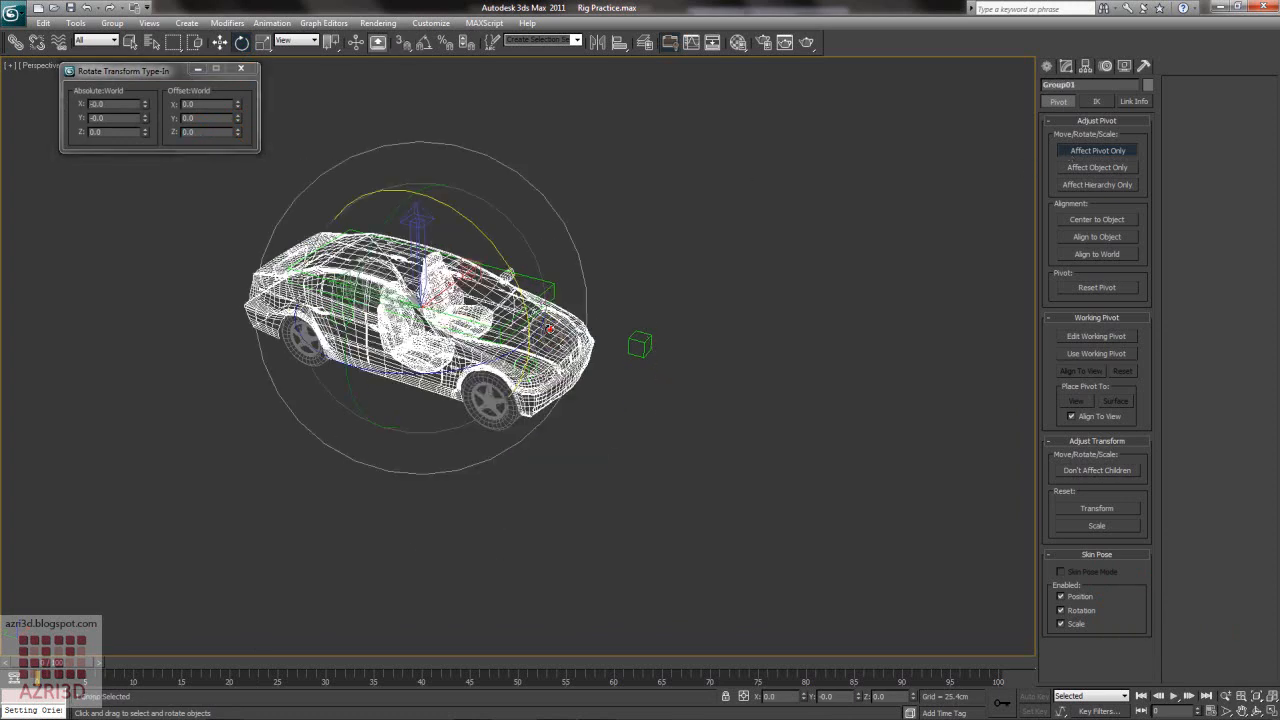
{"action": "middle_click_drag", "start_coordinate": [548, 336], "coordinate": [456, 398], "text": "alt"}
{"action": "left_click", "coordinate": [431, 391]}
{"action": "left_click", "coordinate": [187, 131]}
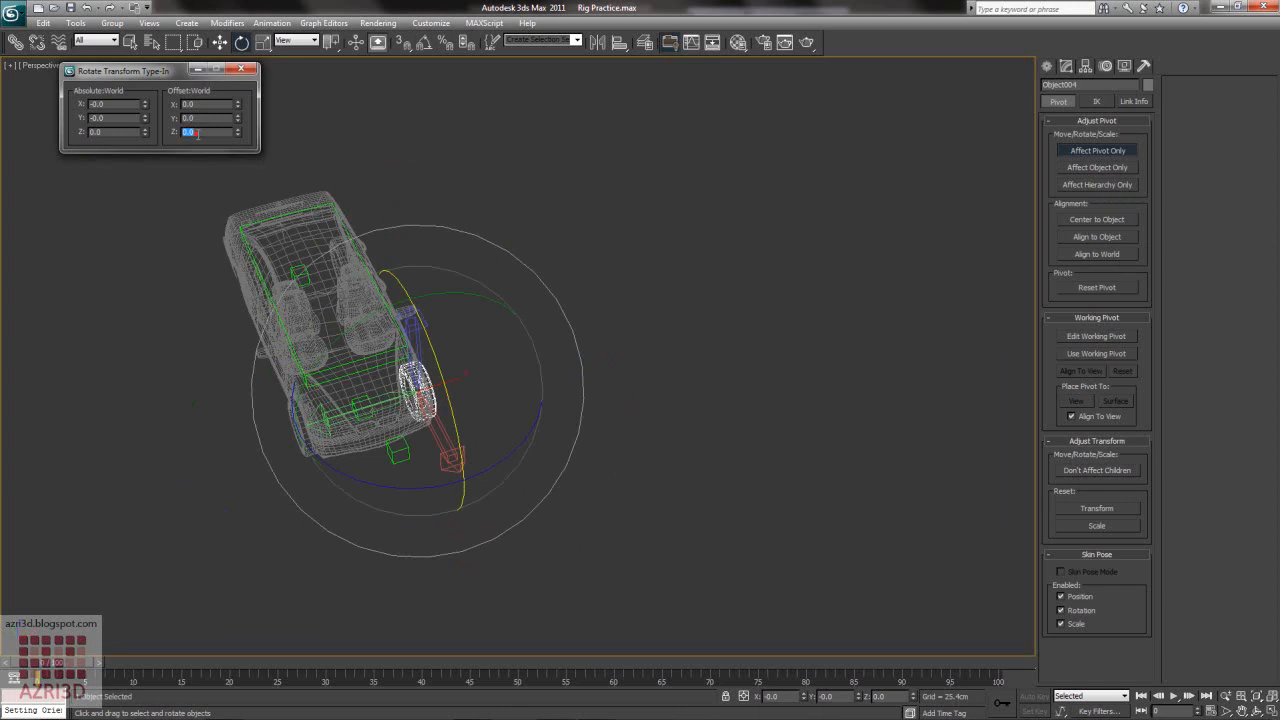
{"action": "key", "text": "Return"}
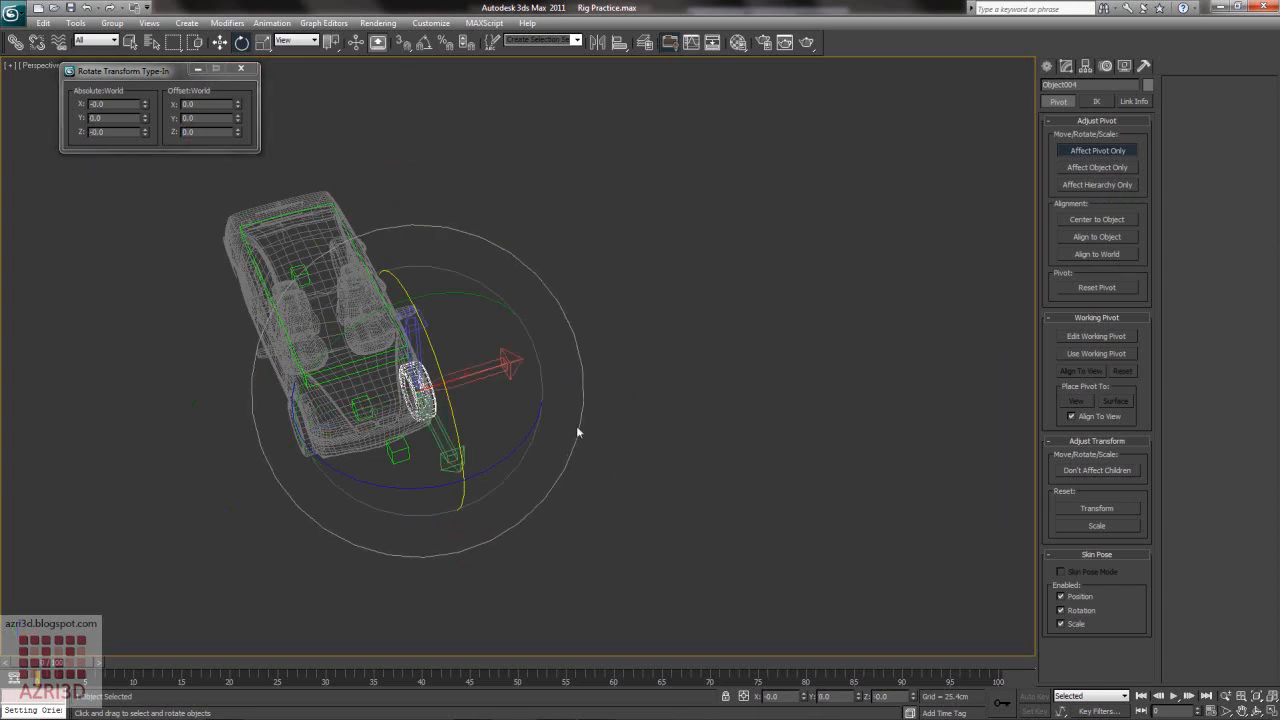
- Compare both front wheel pivots and mirror the far front wheel's pivot so its X axis points toward the near wheel
{"action": "middle_click_drag", "start_coordinate": [563, 443], "coordinate": [655, 560], "text": "alt"}
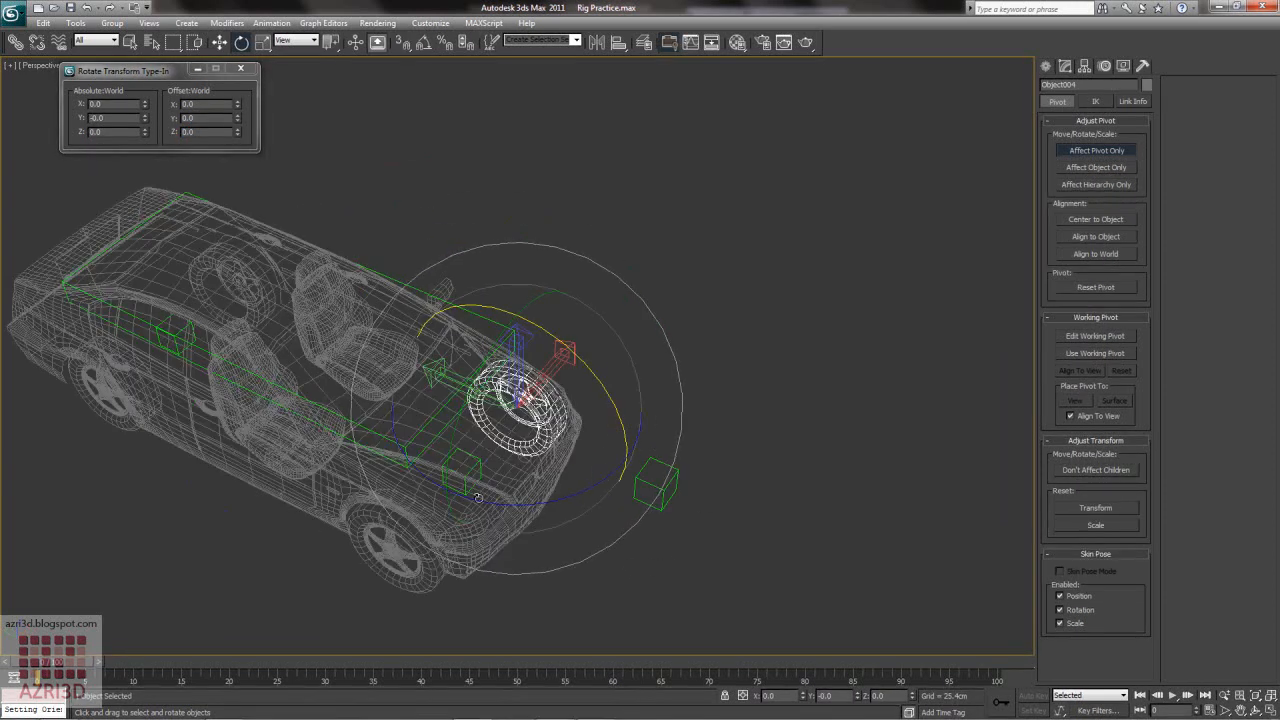
{"action": "left_click", "coordinate": [407, 550]}
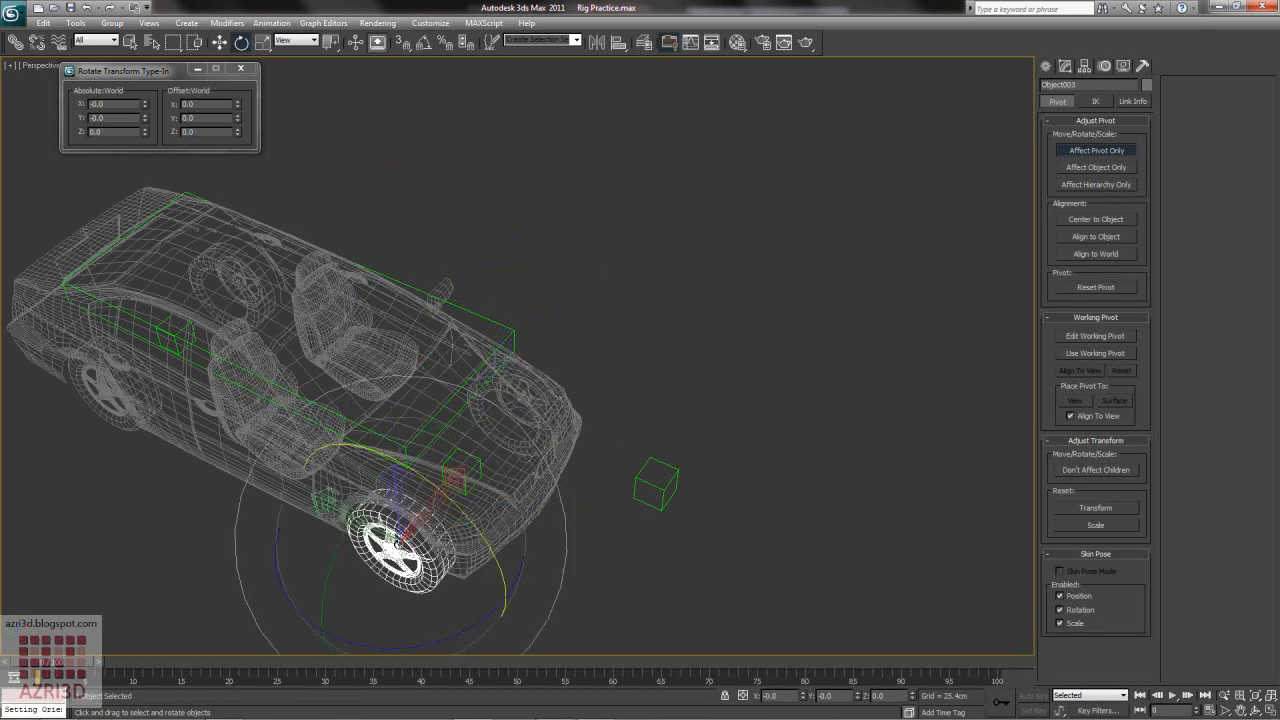
{"action": "left_click", "coordinate": [490, 427]}
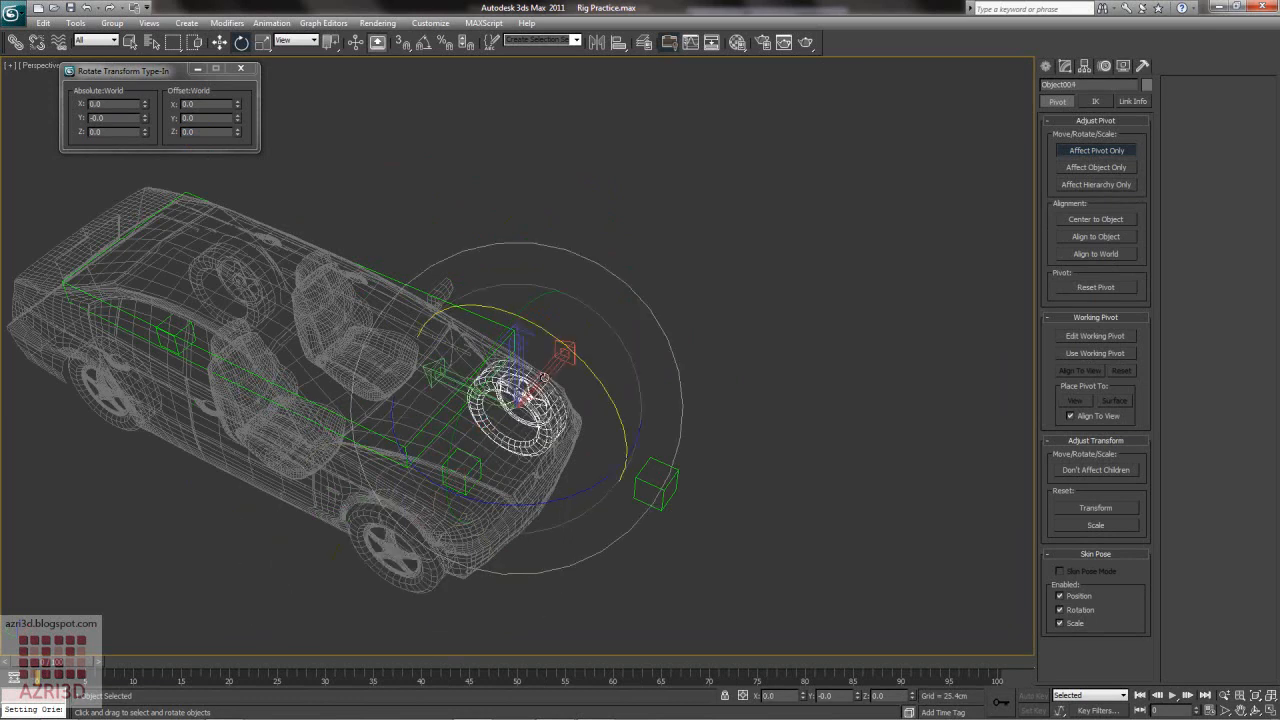
{"action": "left_click", "coordinate": [597, 42]}
{"action": "left_click", "coordinate": [692, 248]}
{"action": "left_click", "coordinate": [597, 42]}
{"action": "left_click", "coordinate": [619, 289]}
{"action": "left_click", "coordinate": [620, 460]}
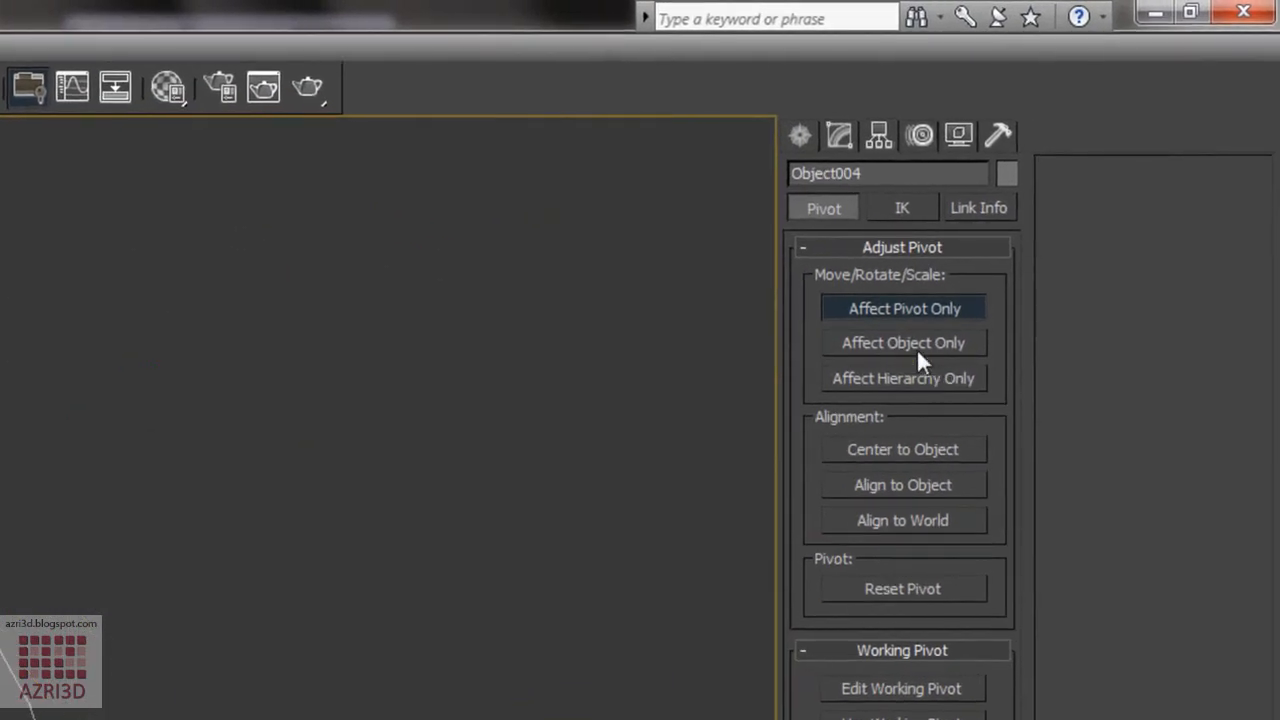
- Rotate only the far front wheel's geometry about Z so its rim faces outward again, leaving its pivot in place
{"action": "left_click", "coordinate": [916, 345]}
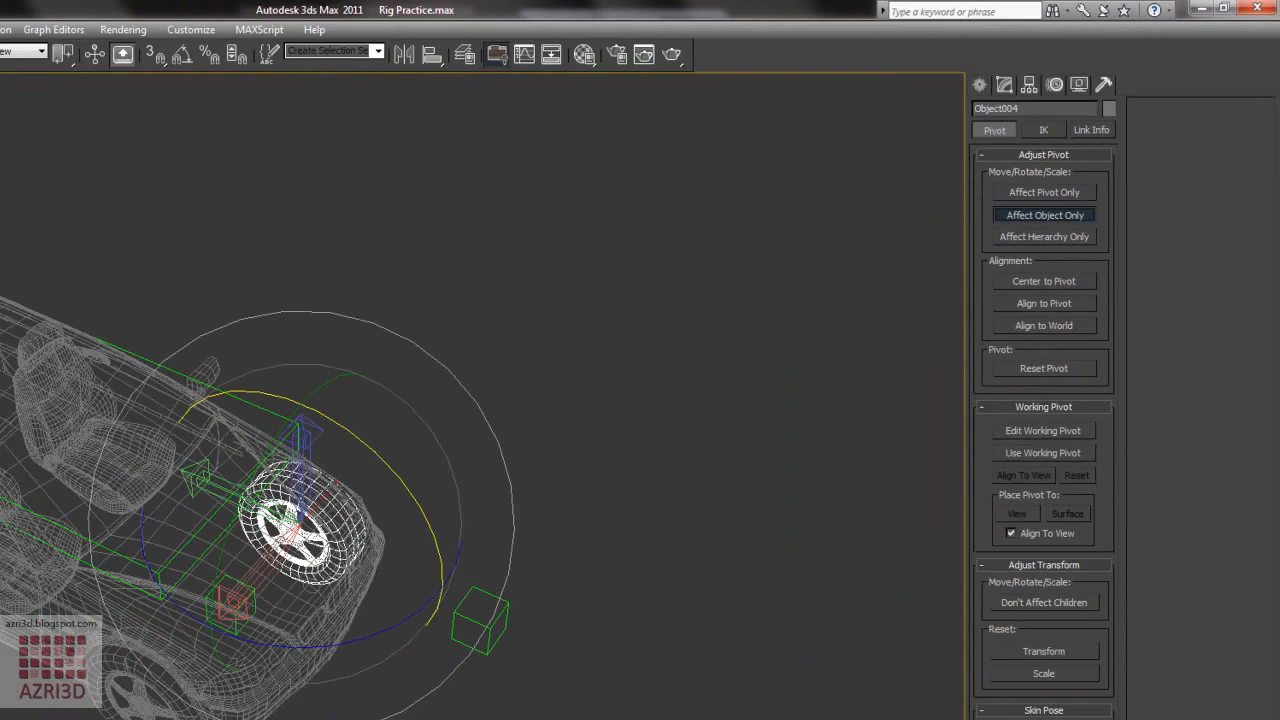
{"action": "right_click", "coordinate": [241, 42]}
{"action": "left_click", "coordinate": [237, 101]}
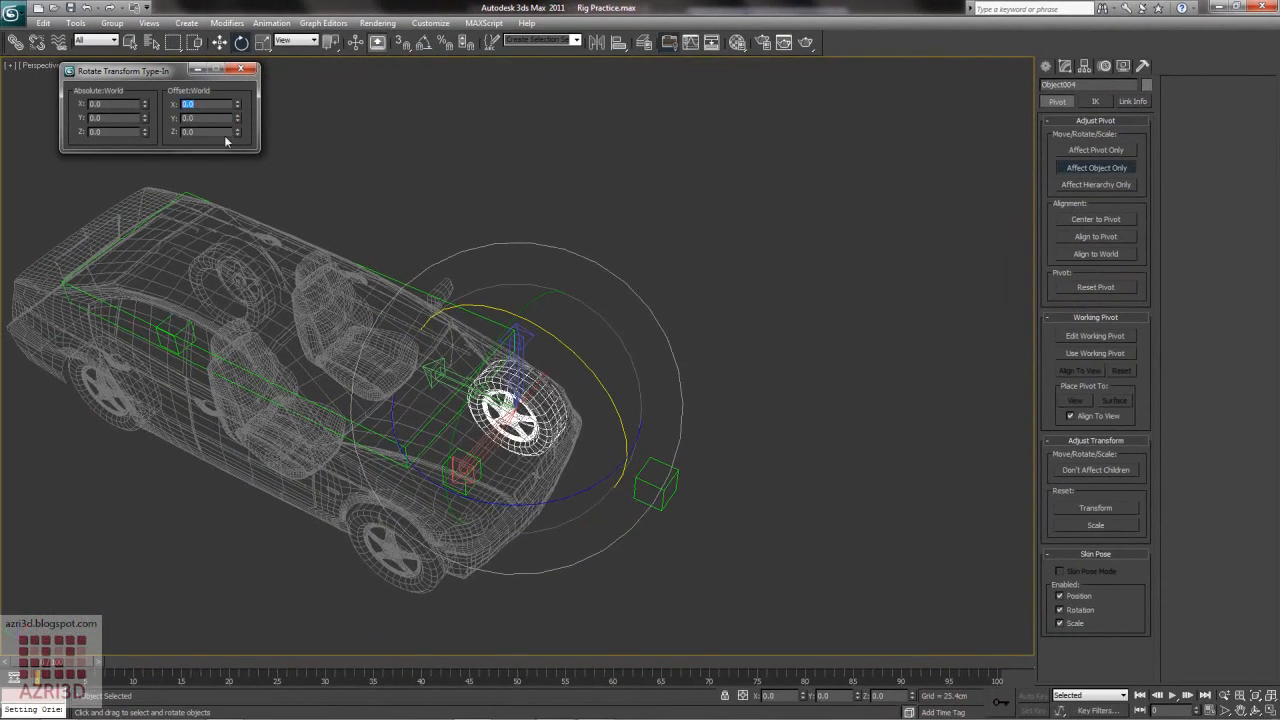
{"action": "key", "text": "Return"}
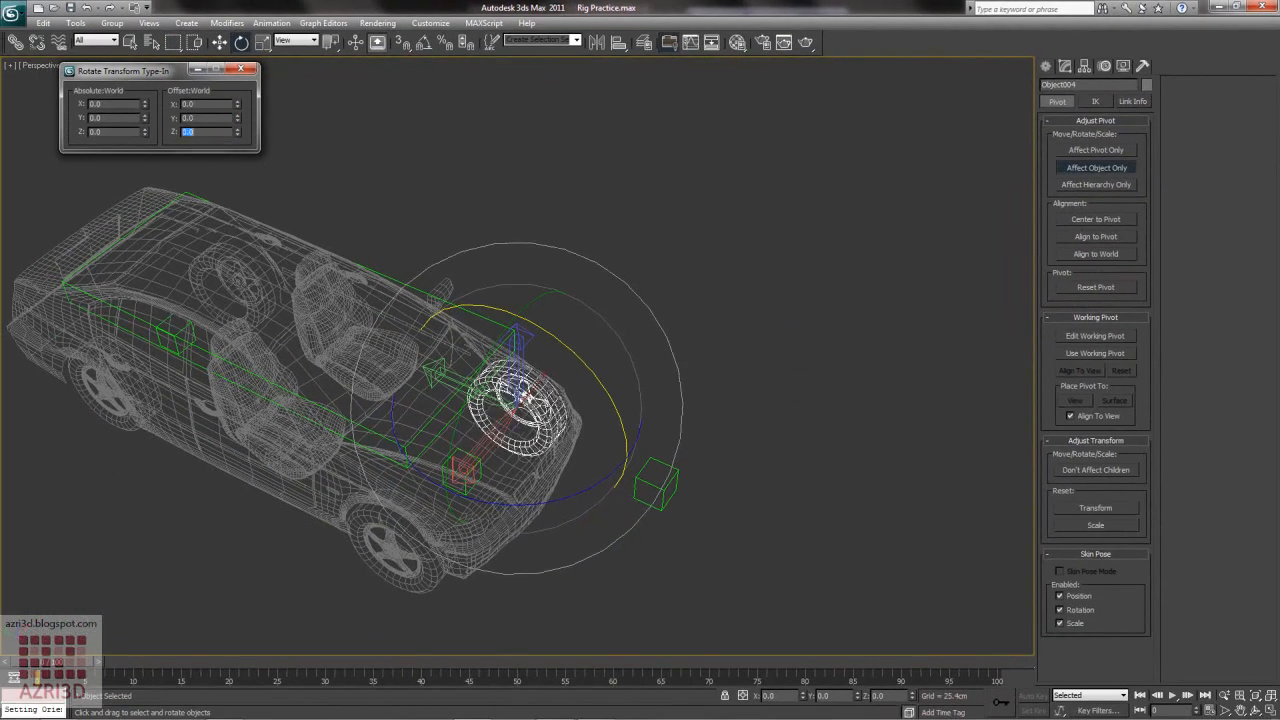
{"action": "left_click", "coordinate": [1076, 167]}
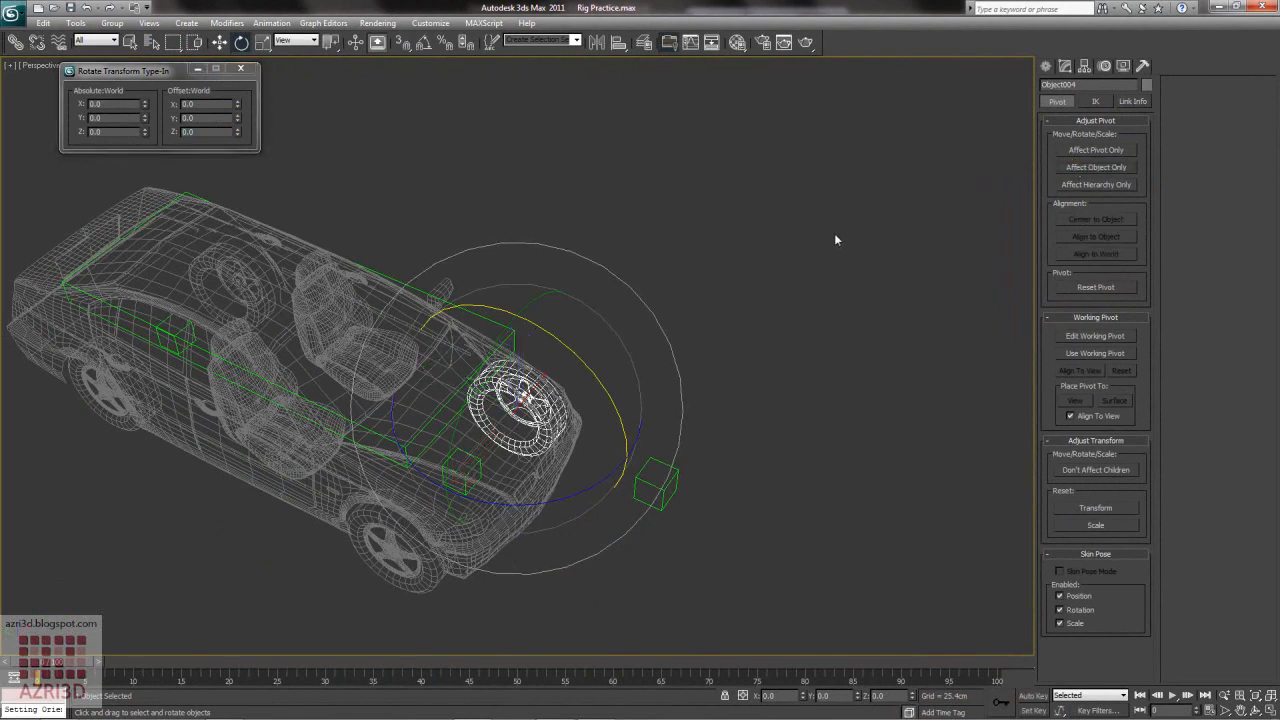
- Link both front wheels to the small dummy between them as their parent
{"action": "left_click", "coordinate": [397, 553], "text": "ctrl"}
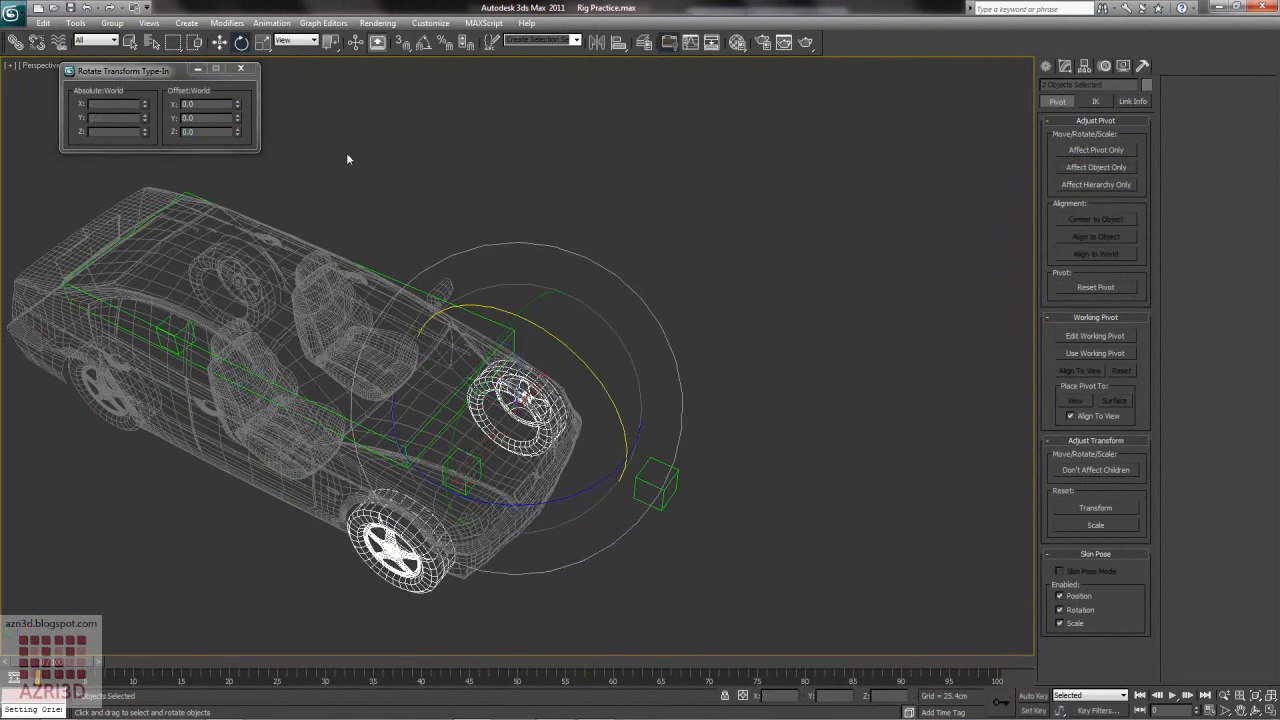
{"action": "left_click", "coordinate": [36, 42]}
{"action": "left_click_drag", "start_coordinate": [377, 545], "coordinate": [411, 483]}
{"action": "middle_click_drag", "start_coordinate": [556, 563], "coordinate": [572, 529], "text": "alt"}
{"action": "left_click", "coordinate": [572, 529]}
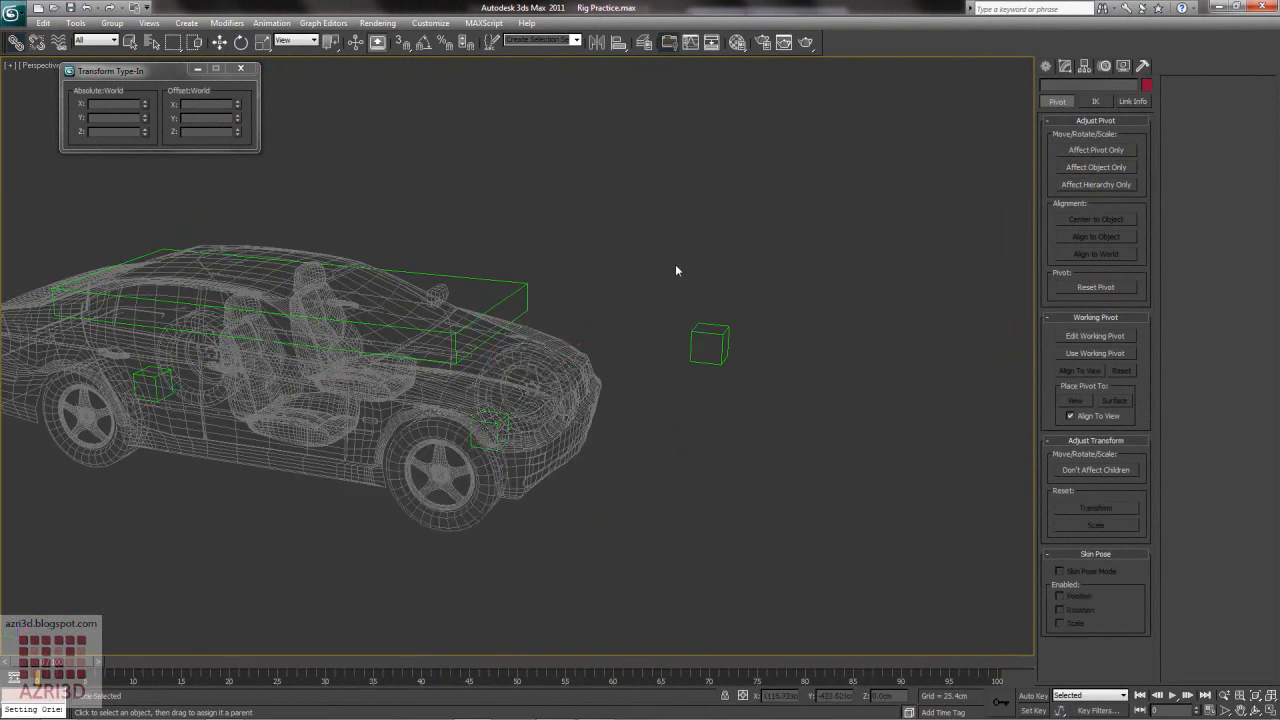
- Test the links by moving the large body dummy along the car's length
{"action": "left_click", "coordinate": [219, 42]}
{"action": "left_click", "coordinate": [491, 294]}
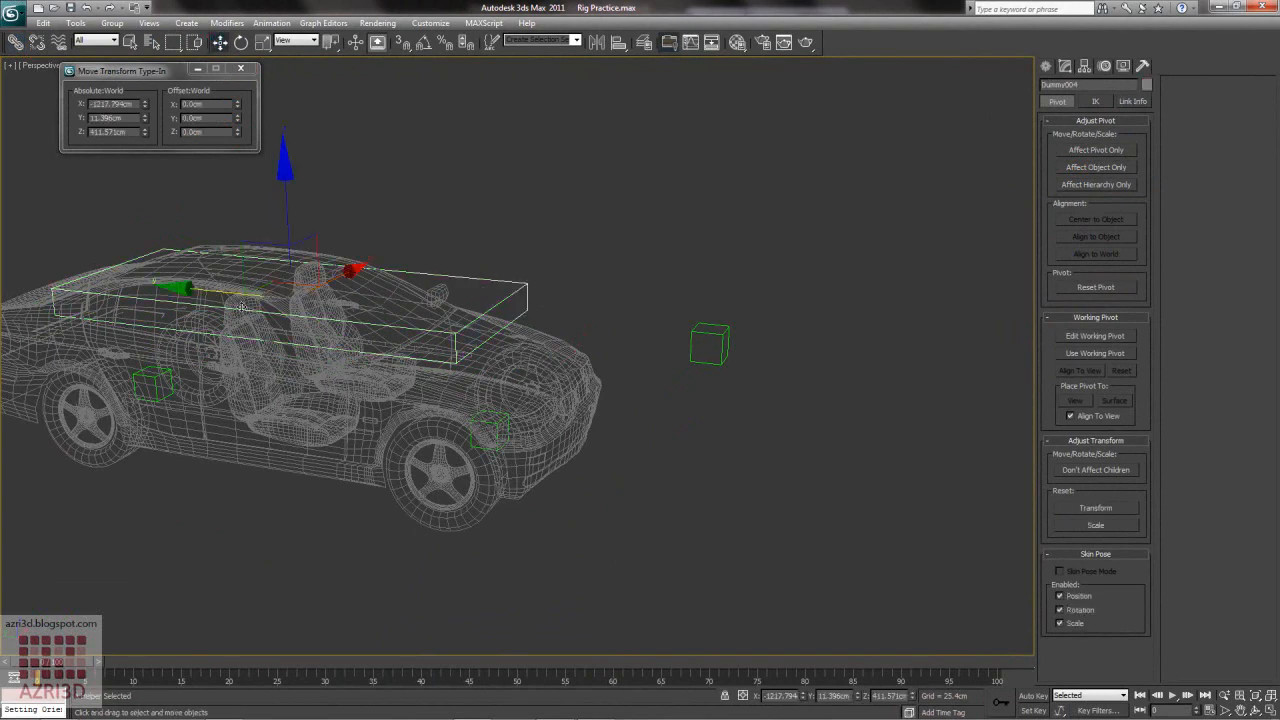
{"action": "mouse_move", "coordinate": [243, 307]}
{"action": "left_mouse_down"}
{"action": "mouse_move", "coordinate": [290, 318]}
{"action": "mouse_move", "coordinate": [218, 305]}
{"action": "left_mouse_up"}
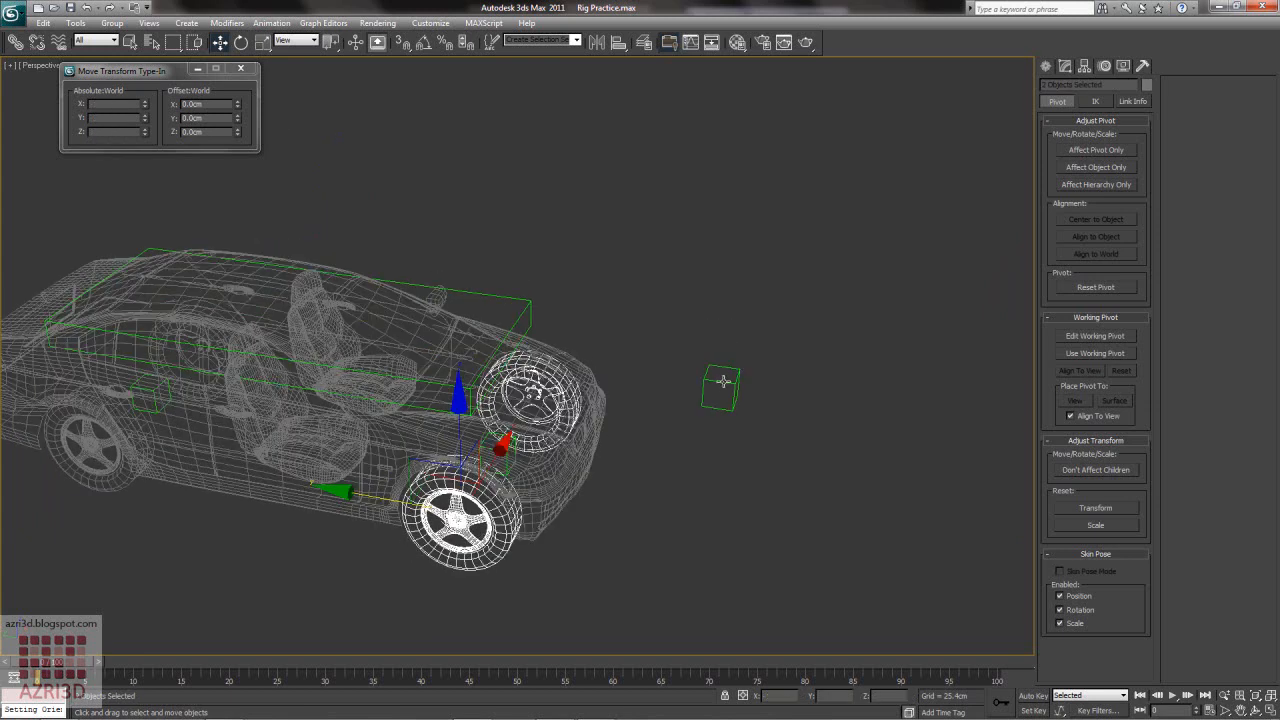
- Apply a LookAt constraint to both front wheels with the small dummy ahead of the car as the target
{"action": "left_click", "coordinate": [270, 23]}
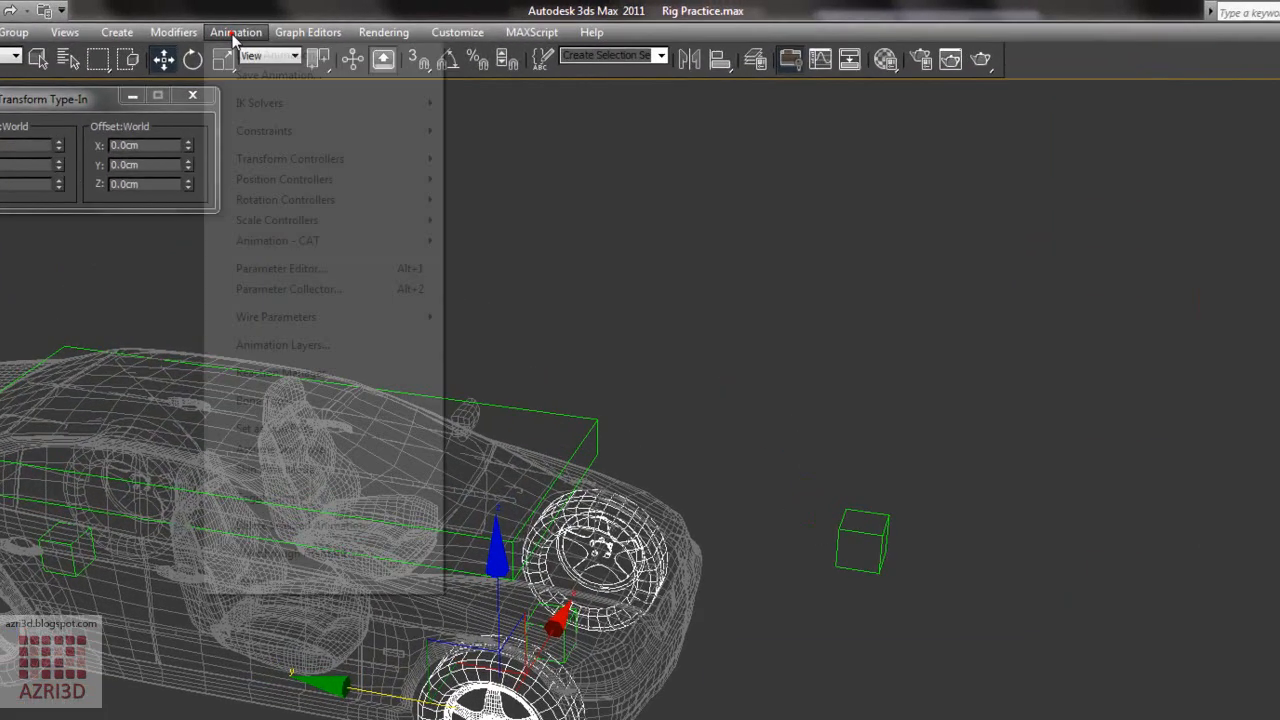
{"action": "mouse_move", "coordinate": [262, 131]}
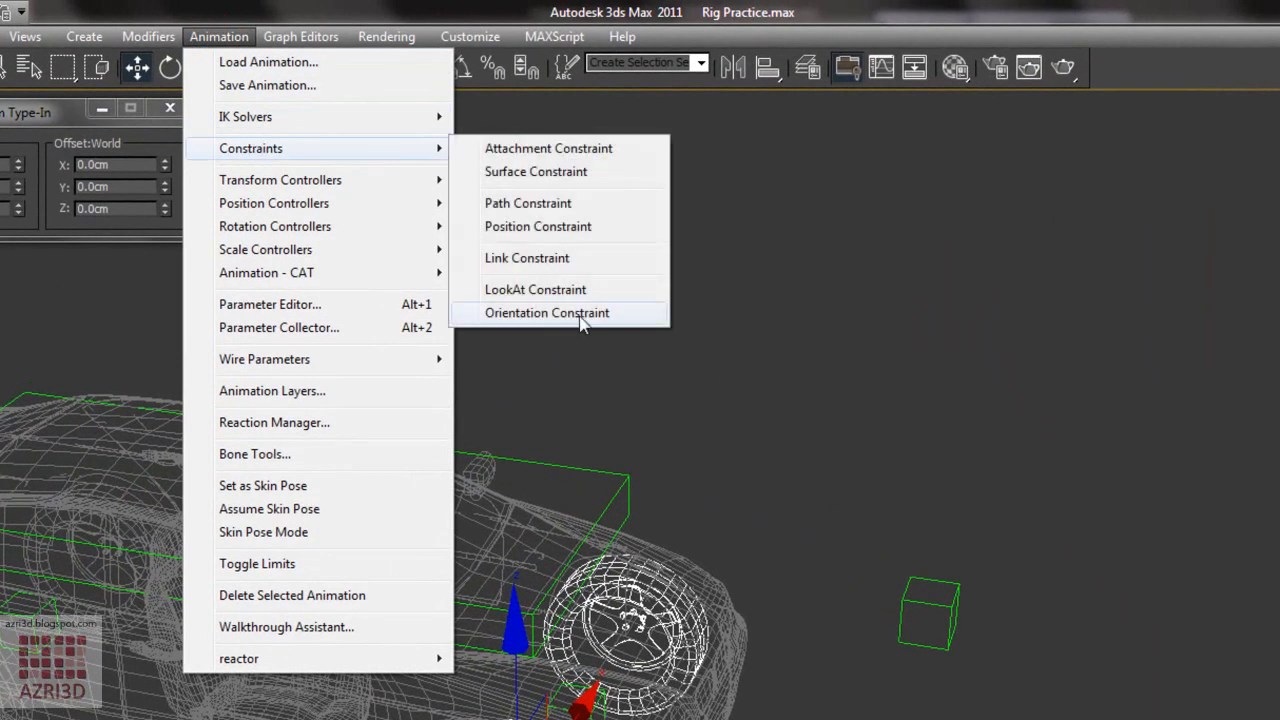
{"action": "left_click", "coordinate": [558, 290]}
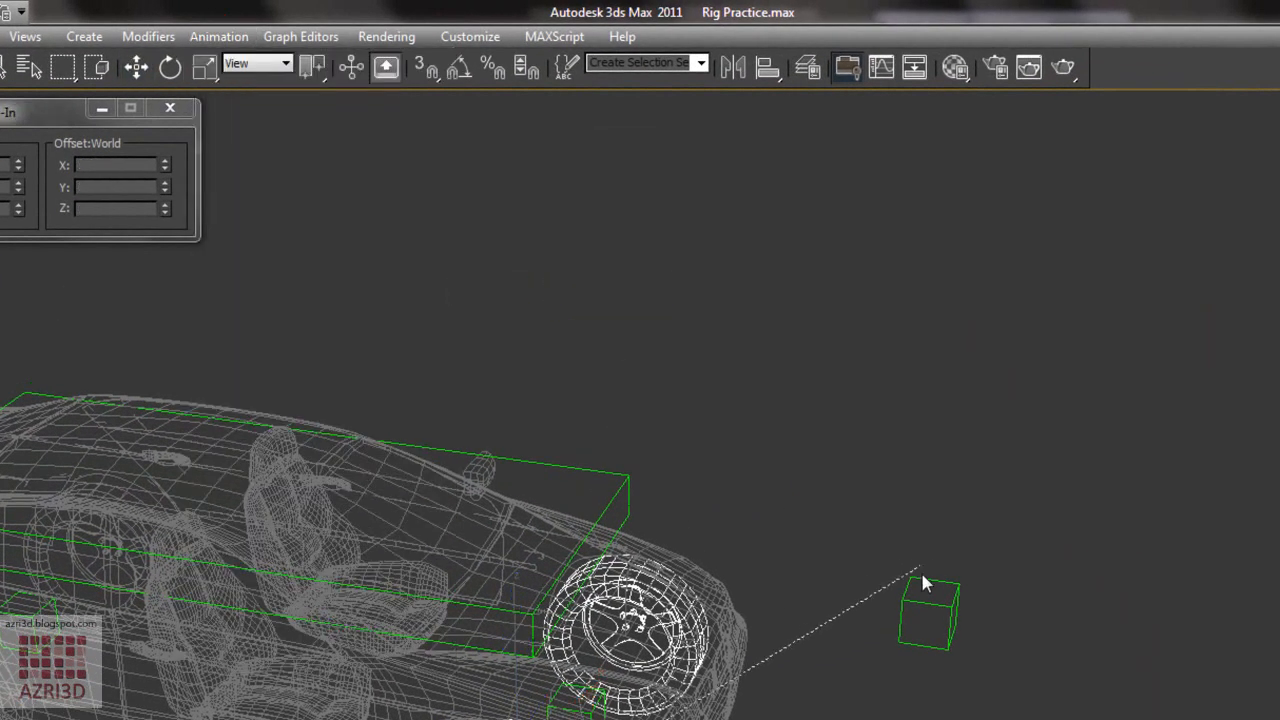
{"action": "left_click", "coordinate": [912, 587]}
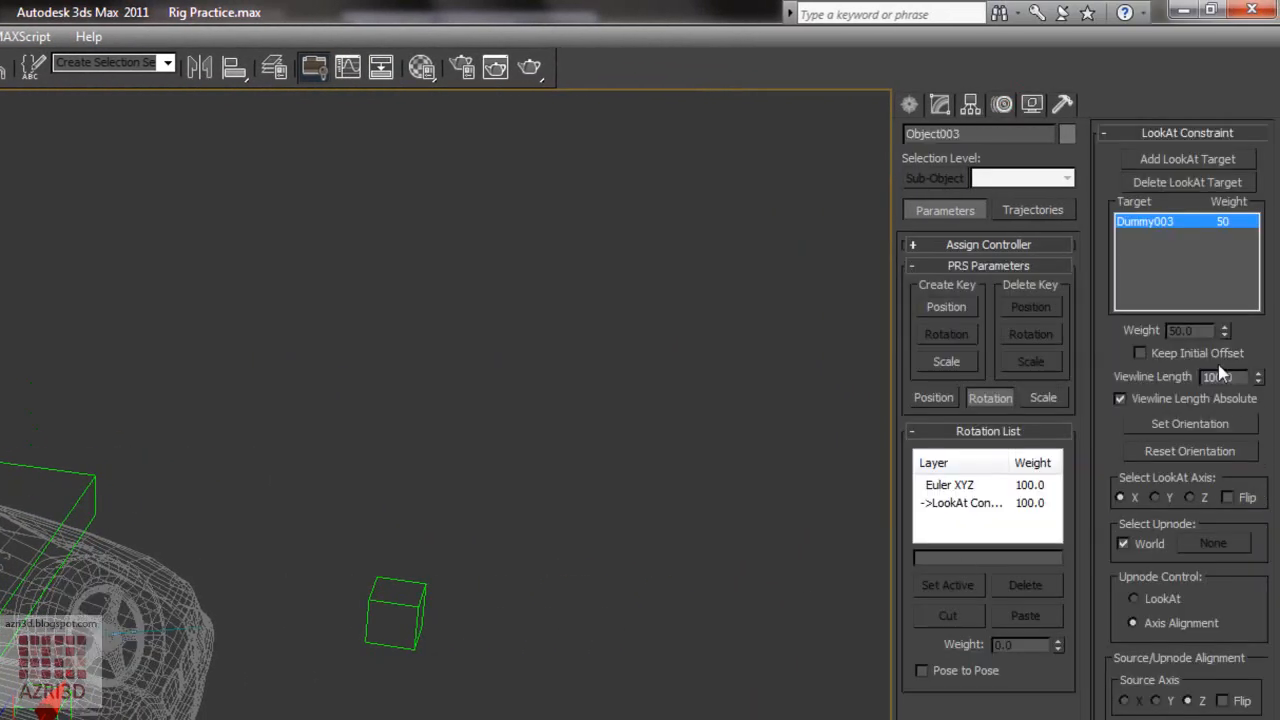
- Turn on Keep Initial Offset in the LookAt constraint of each front wheel
{"action": "left_click", "coordinate": [1212, 353]}
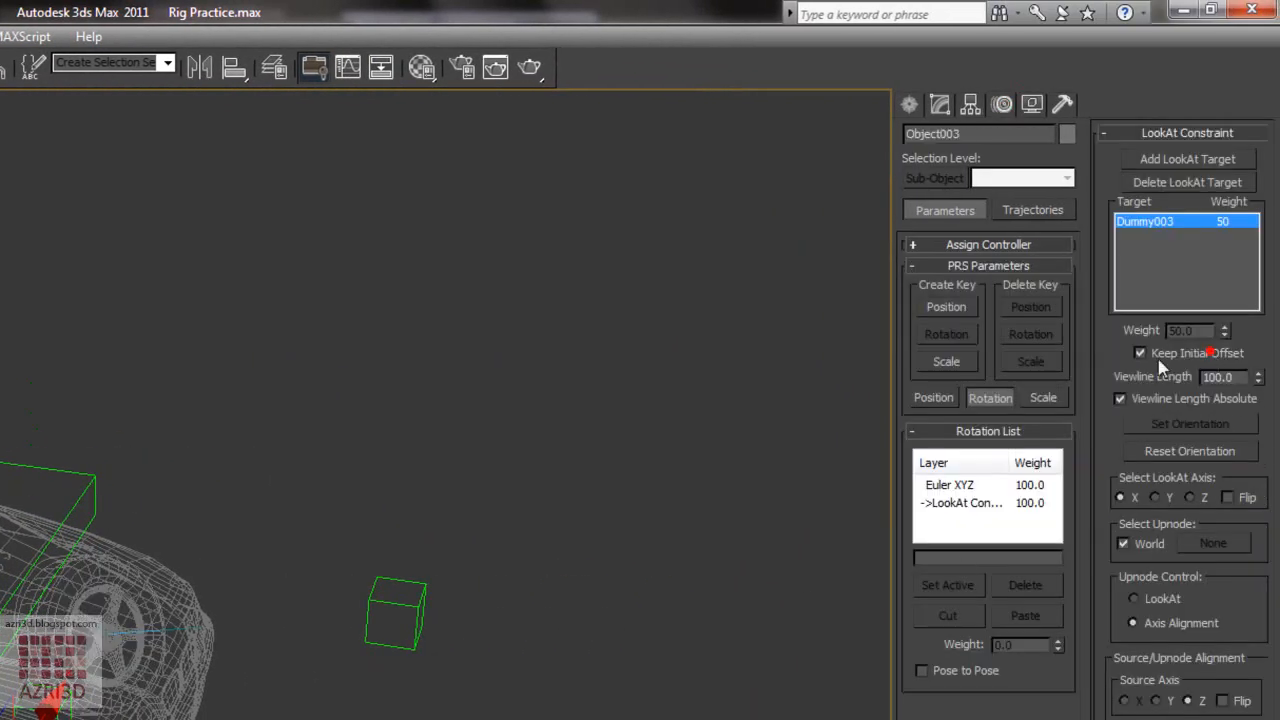
{"action": "left_click", "coordinate": [92, 637]}
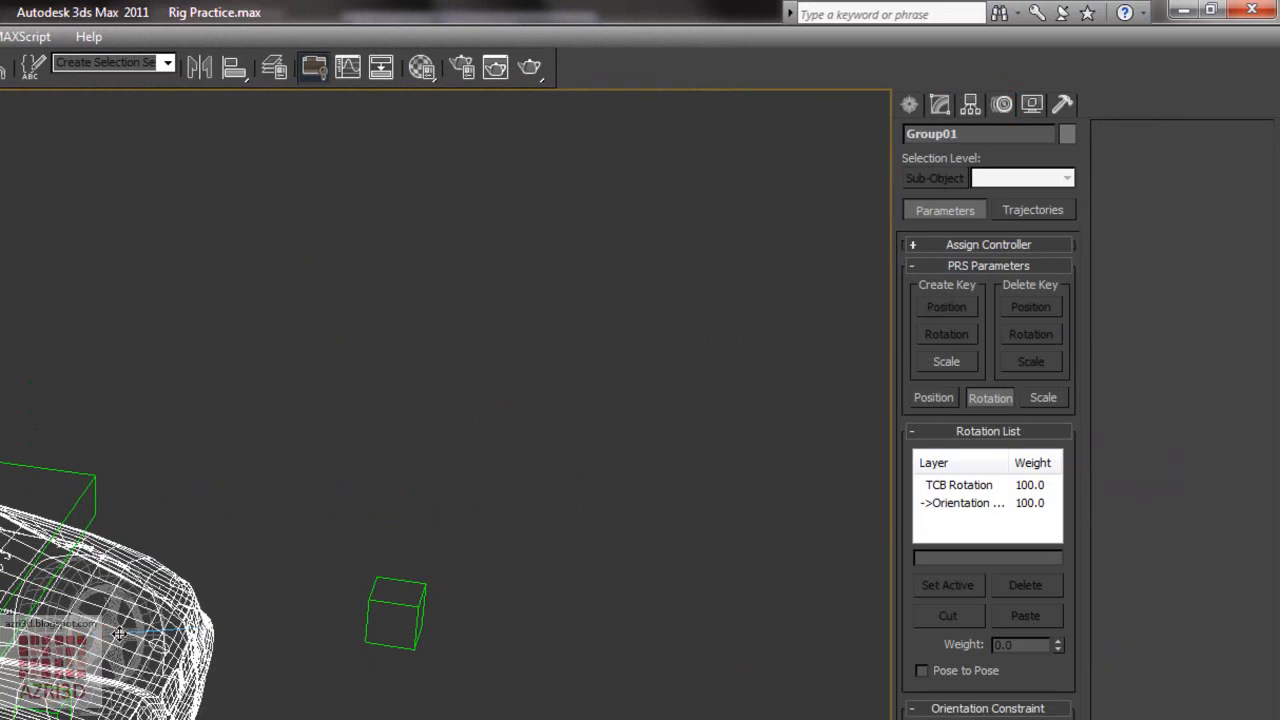
{"action": "left_click", "coordinate": [118, 634]}
{"action": "left_click", "coordinate": [1201, 358]}
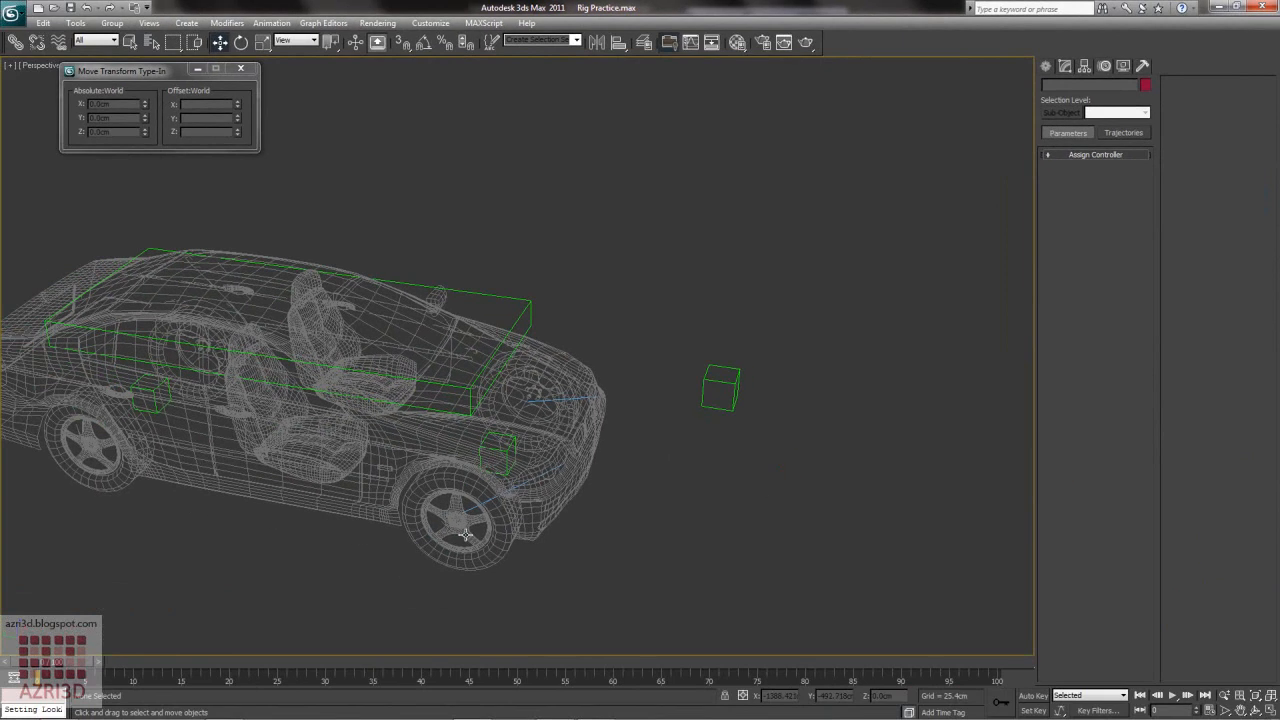
- Test the steering by moving the dummy ahead of the car sideways
{"action": "left_click", "coordinate": [730, 380]}
{"action": "mouse_move", "coordinate": [736, 334]}
{"action": "left_mouse_down"}
{"action": "mouse_move", "coordinate": [710, 405]}
{"action": "mouse_move", "coordinate": [772, 296]}
{"action": "mouse_move", "coordinate": [760, 288]}
{"action": "mouse_move", "coordinate": [702, 412]}
{"action": "mouse_move", "coordinate": [765, 310]}
{"action": "mouse_move", "coordinate": [746, 361]}
{"action": "mouse_move", "coordinate": [757, 342]}
{"action": "left_mouse_up"}
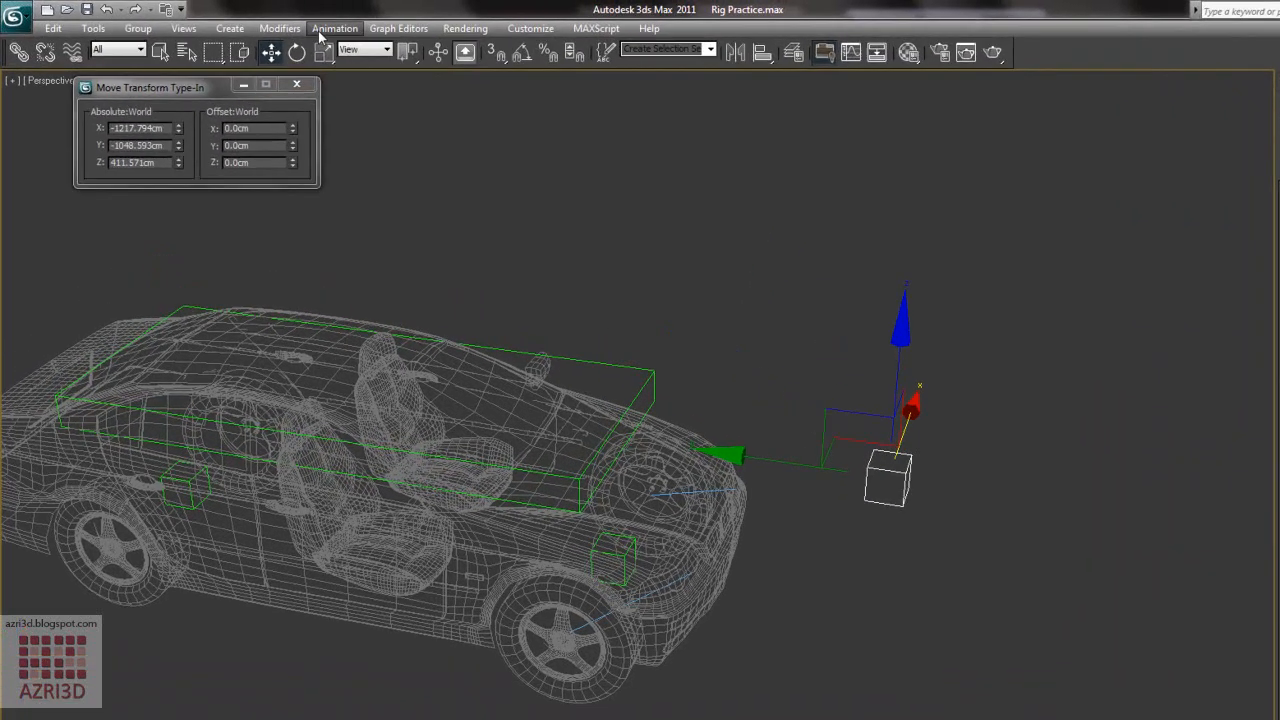
{"action": "left_click", "coordinate": [271, 22]}
{"action": "left_click", "coordinate": [272, 93]}
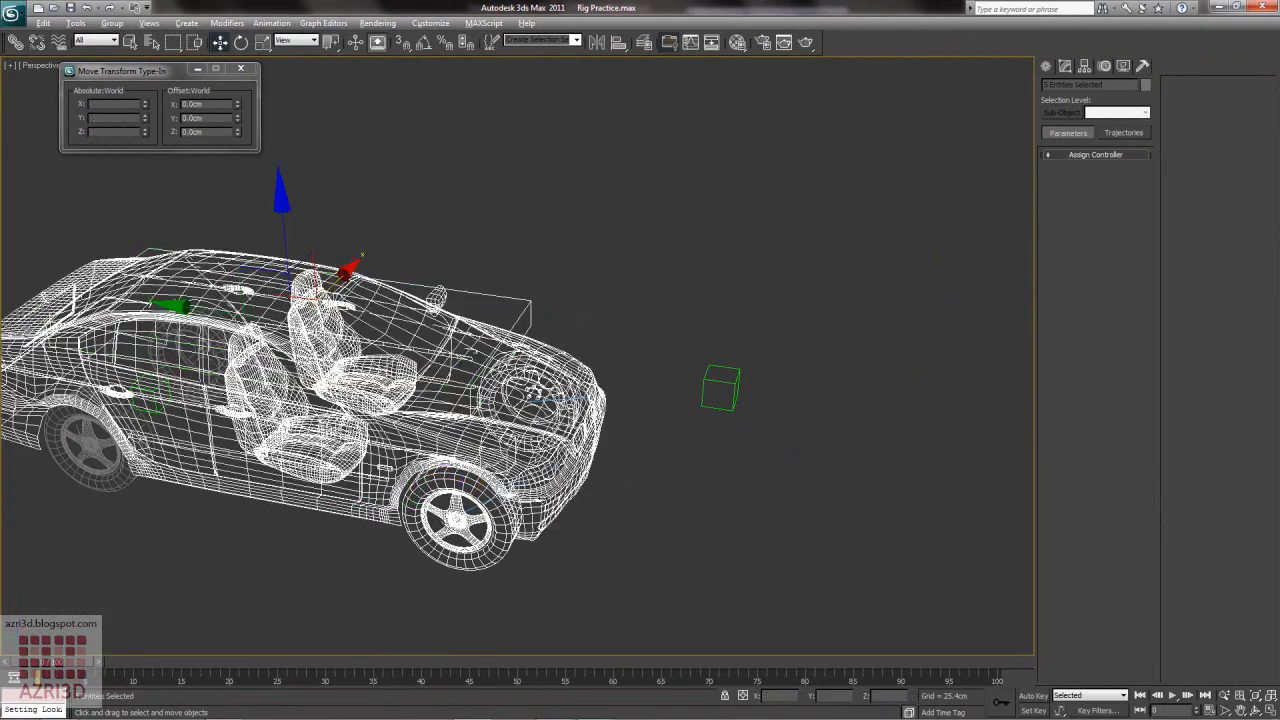
- Exclude the car body from the selection and isolate the front wheels with their dummy
{"action": "left_click_drag", "start_coordinate": [584, 510], "coordinate": [549, 469], "text": "alt"}
{"action": "left_click_drag", "start_coordinate": [553, 299], "coordinate": [522, 324], "text": "alt"}
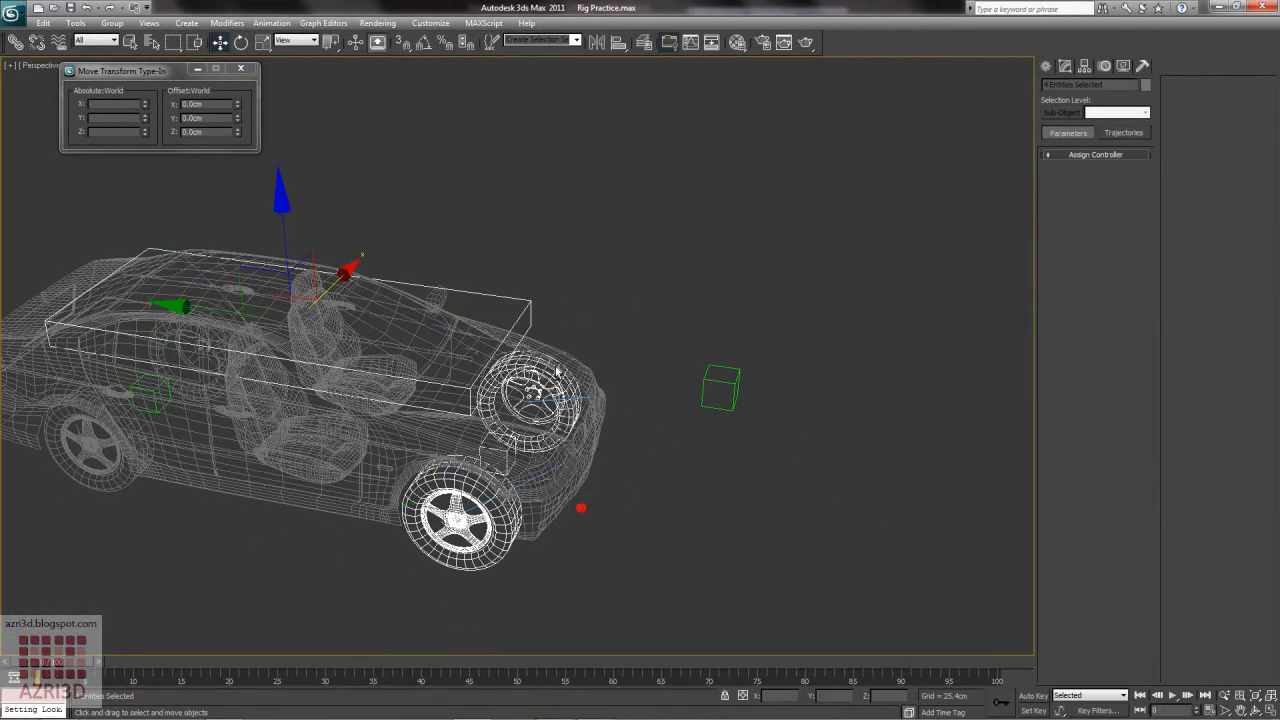
{"action": "key", "text": "alt+q"}
{"action": "left_click", "coordinate": [655, 416]}
- Apply an Orientation constraint to both front wheels with the small dummy between them as the target
{"action": "left_click", "coordinate": [614, 300]}
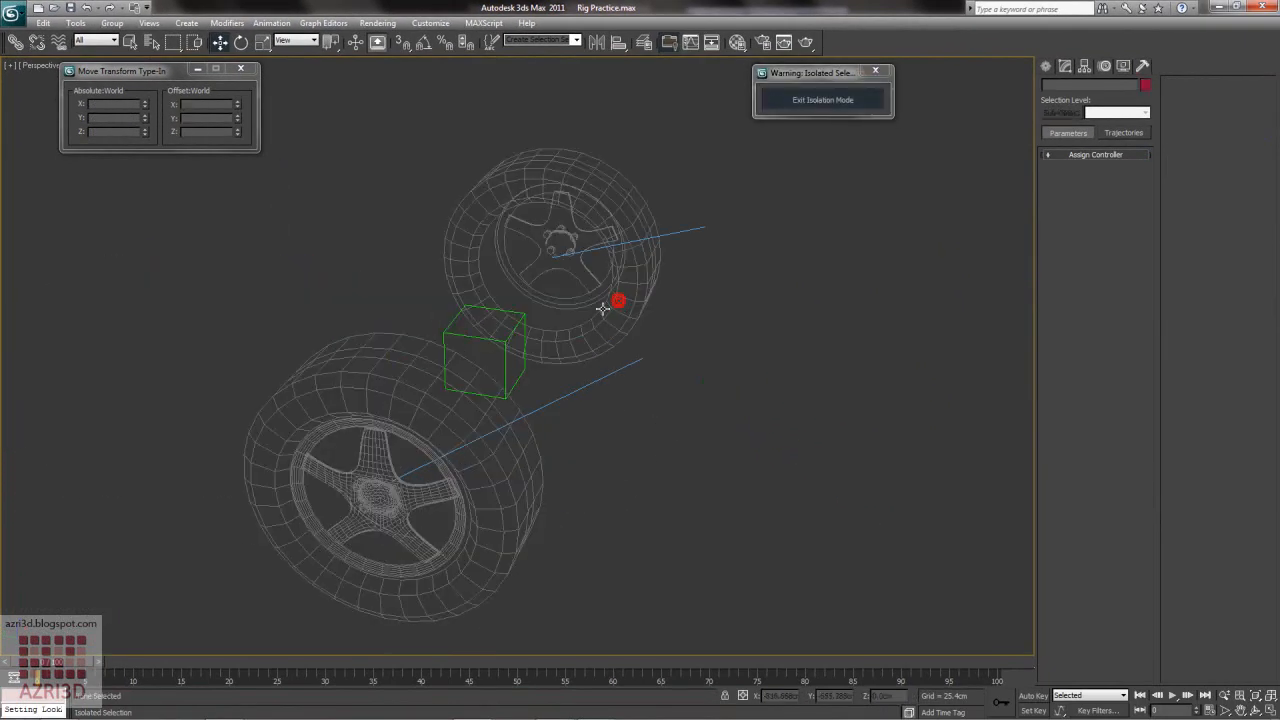
{"action": "left_click", "coordinate": [487, 451], "text": "ctrl"}
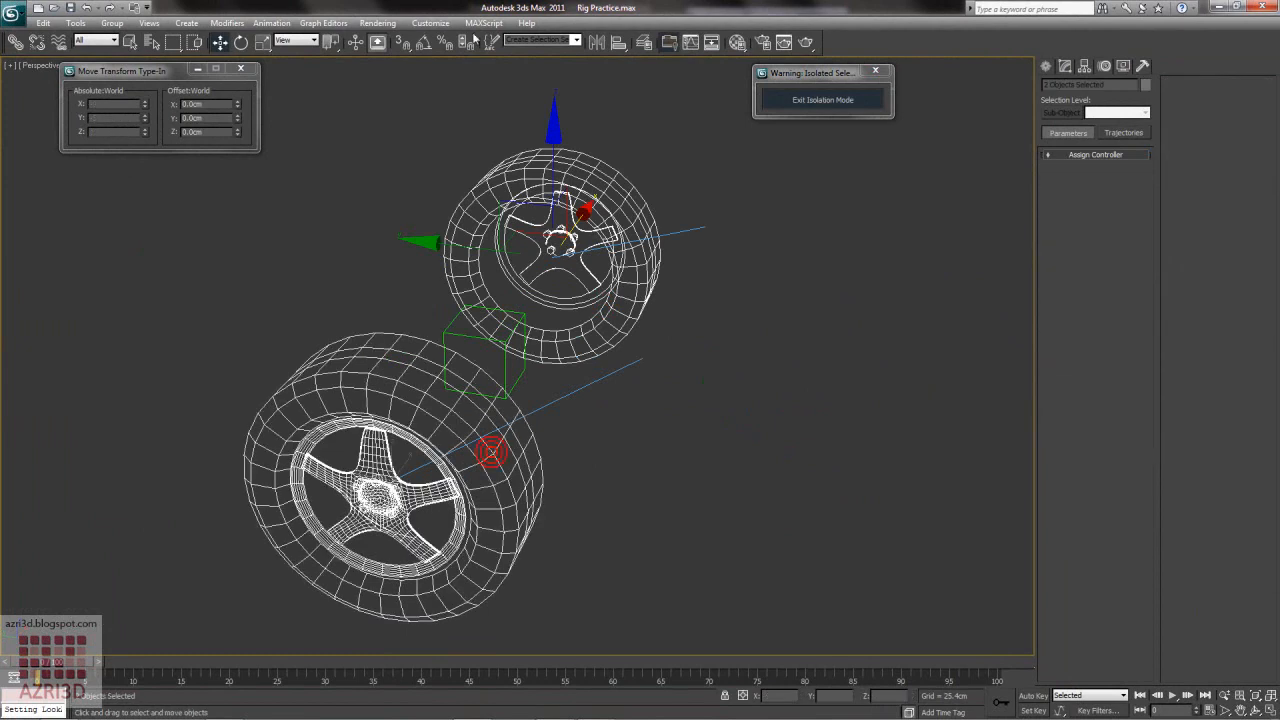
{"action": "left_click", "coordinate": [270, 22]}
{"action": "mouse_move", "coordinate": [300, 94]}
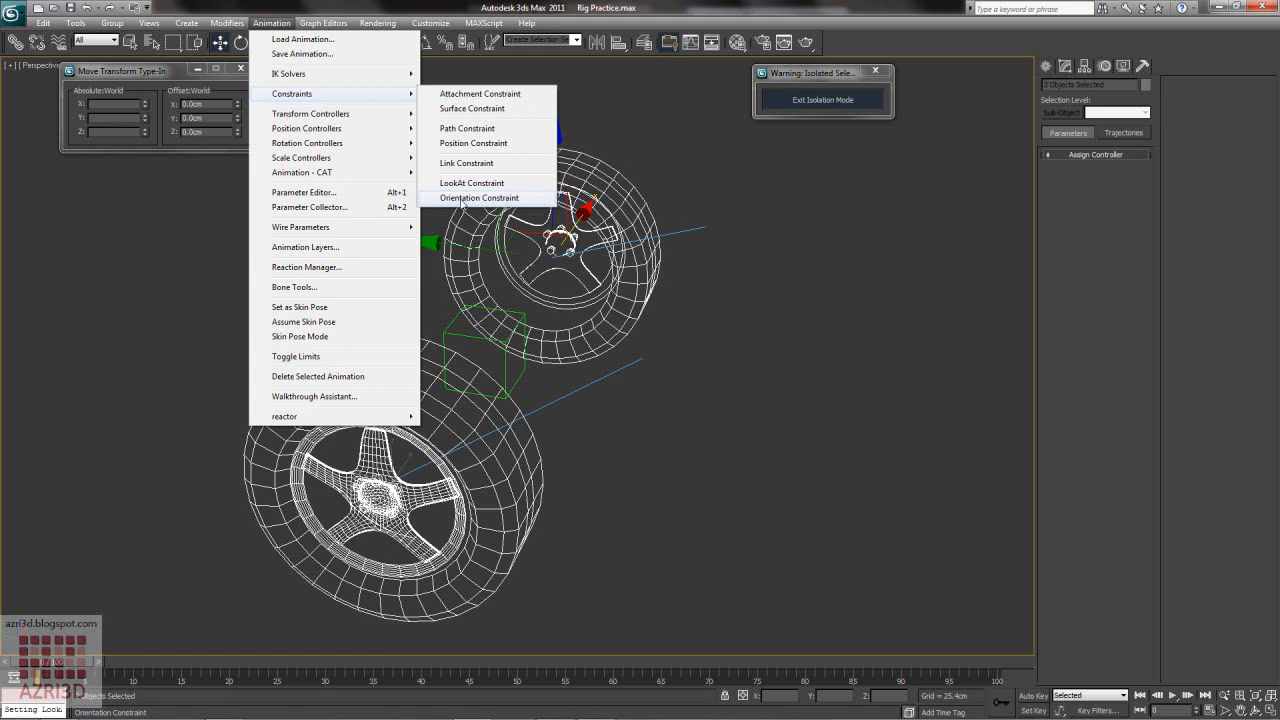
{"action": "left_click", "coordinate": [462, 199]}
{"action": "left_click", "coordinate": [446, 329]}
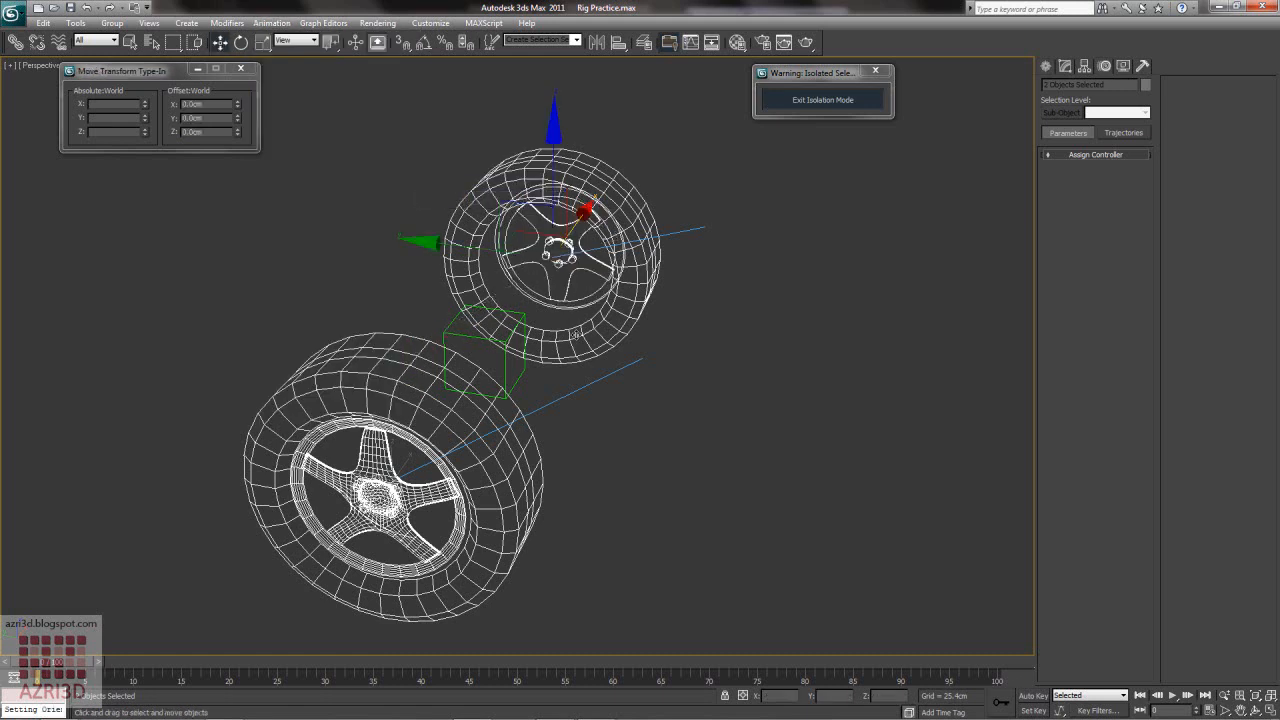
- Set the Orientation constraint's Transform Rule to Local --> Local for both front wheels
{"action": "left_click", "coordinate": [1067, 68]}
{"action": "left_click", "coordinate": [1085, 66]}
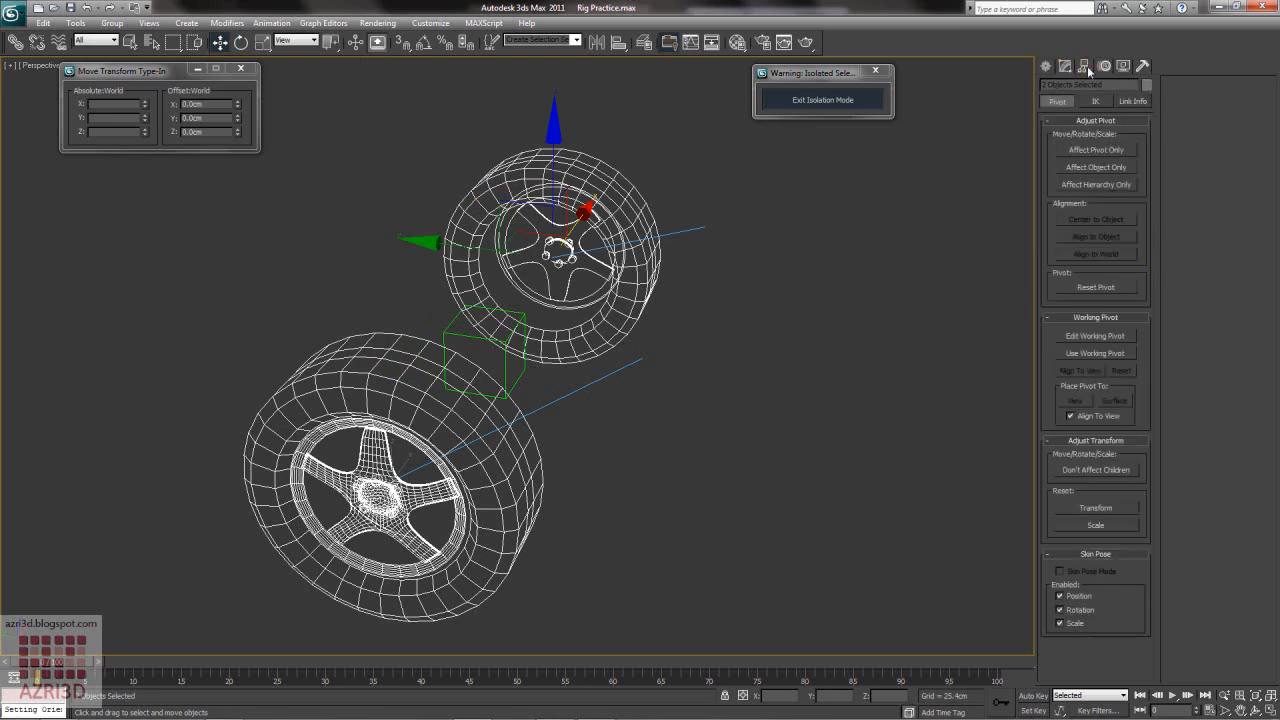
{"action": "left_click", "coordinate": [1046, 68]}
{"action": "left_click", "coordinate": [1105, 67]}
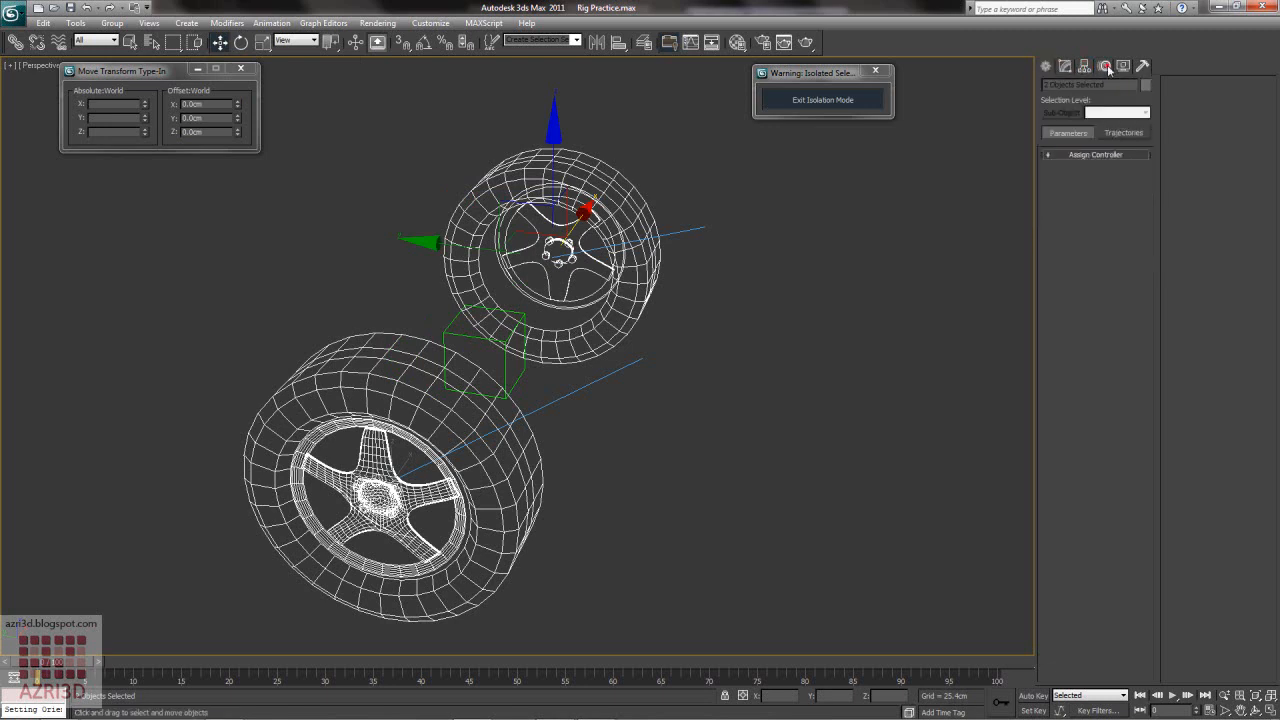
{"action": "left_click", "coordinate": [856, 280]}
{"action": "left_click", "coordinate": [644, 277]}
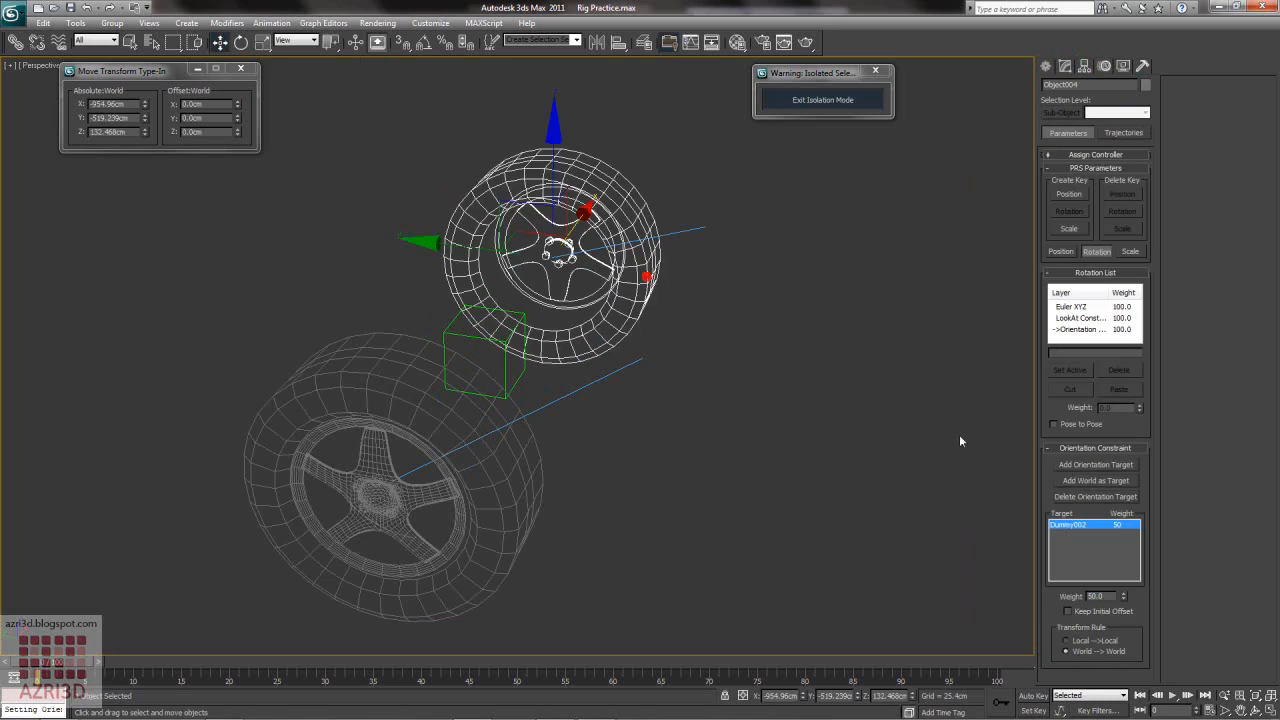
{"action": "left_click", "coordinate": [515, 557]}
{"action": "left_click", "coordinate": [1087, 643]}
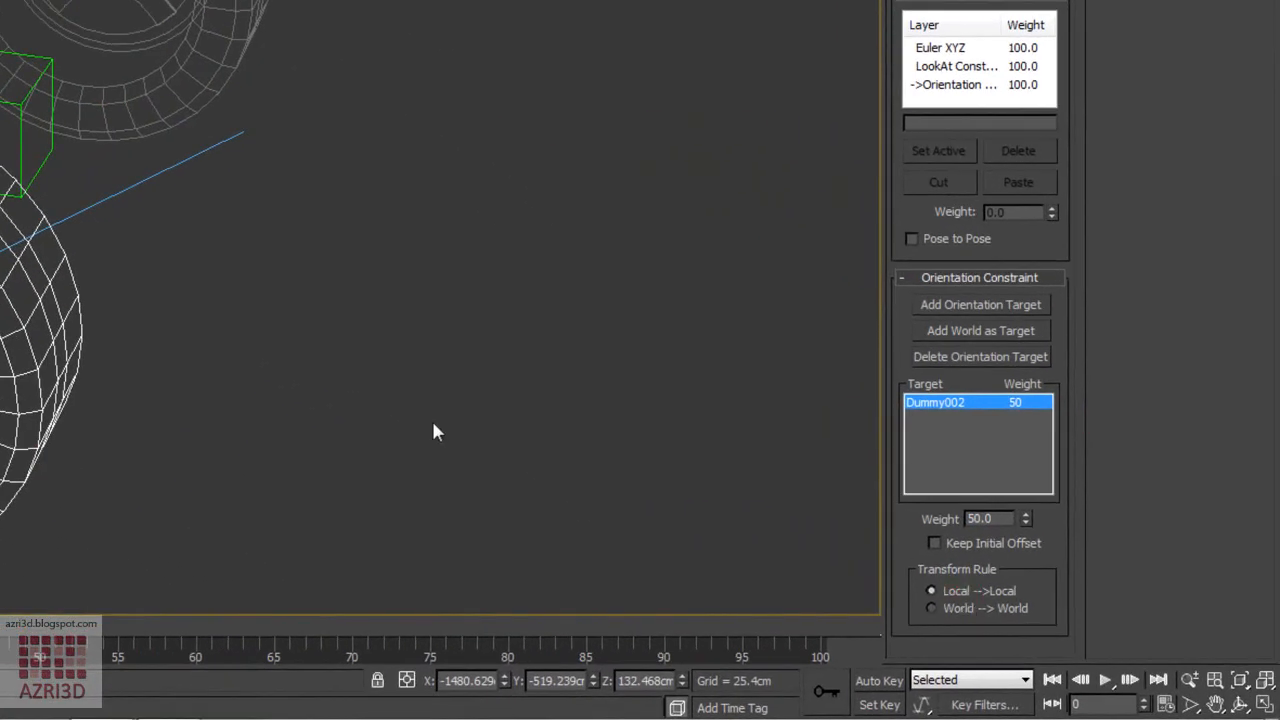
- Test the front wheels' roll by rotating the dummy between them about X, and undo the rotation
{"action": "left_click", "coordinate": [435, 423]}
{"action": "left_click", "coordinate": [14, 141]}
{"action": "left_click", "coordinate": [242, 42]}
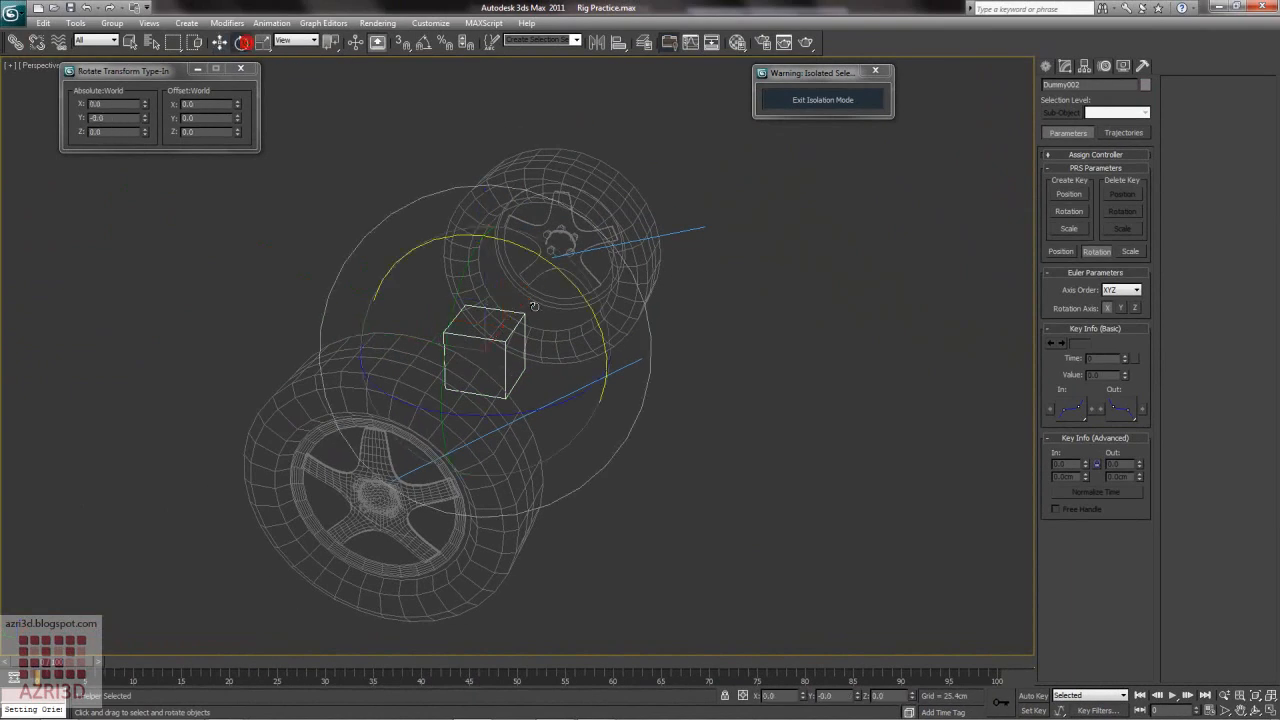
{"action": "left_click_drag", "start_coordinate": [566, 280], "coordinate": [642, 411]}
{"action": "key", "text": "ctrl+z"}
- Exit the current isolation and isolate all four wheels together with the front and rear wheel dummies
{"action": "left_click", "coordinate": [709, 420]}
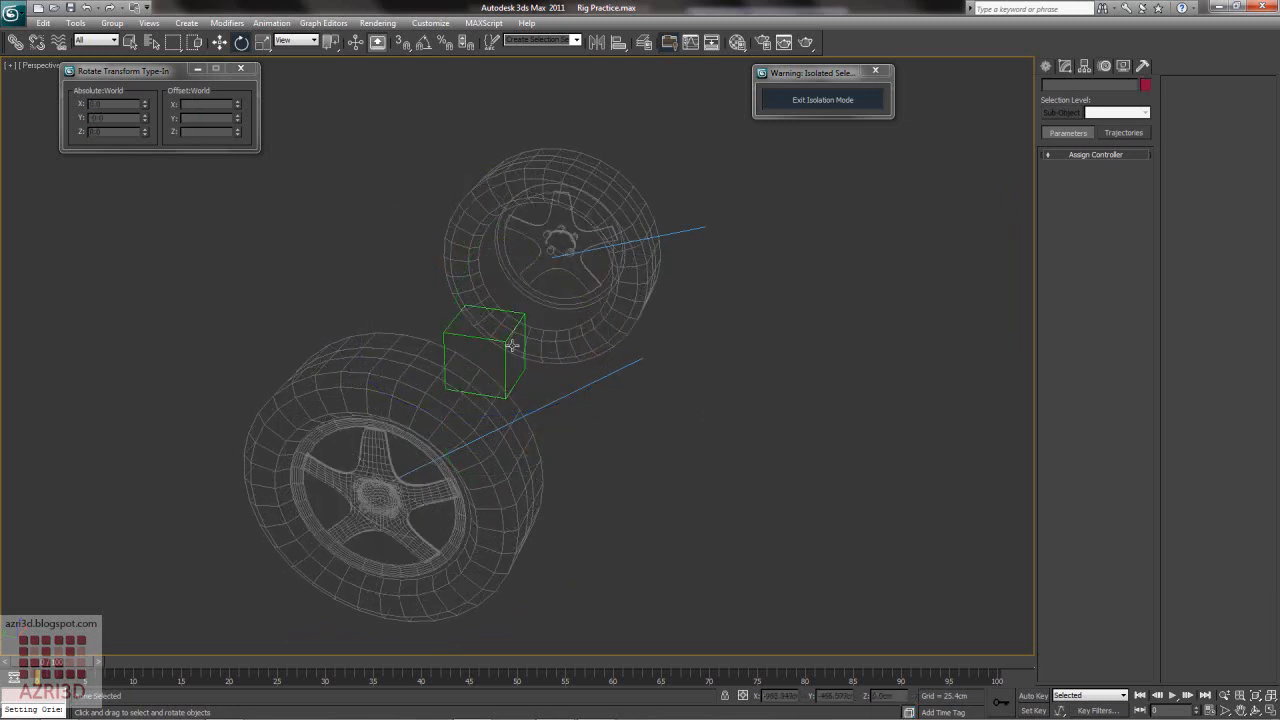
{"action": "left_click", "coordinate": [793, 101]}
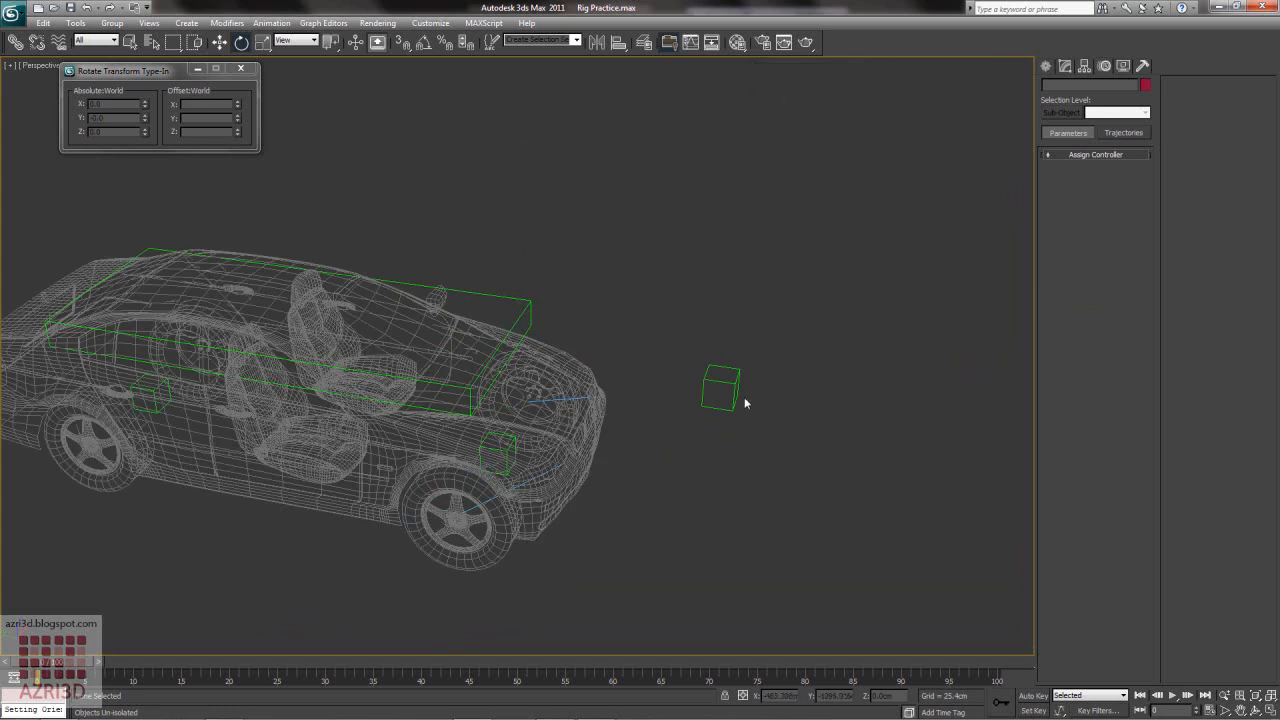
{"action": "left_click", "coordinate": [511, 447]}
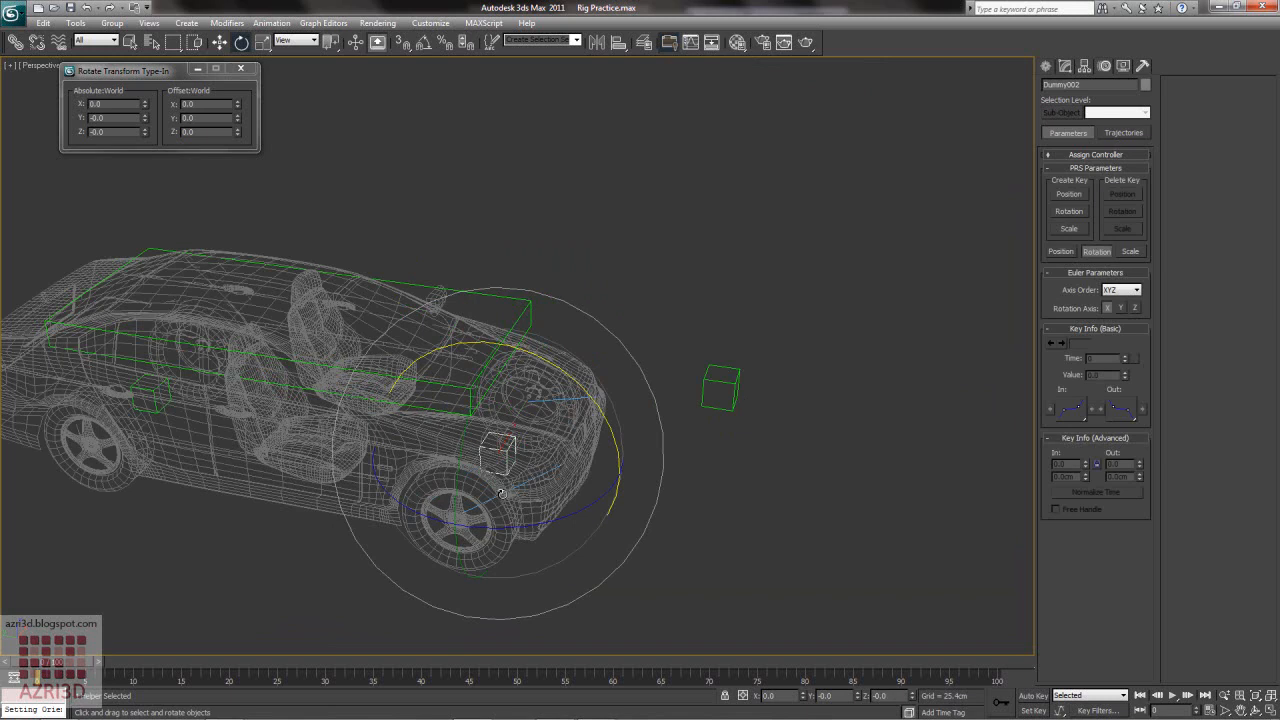
{"action": "left_click", "coordinate": [156, 407]}
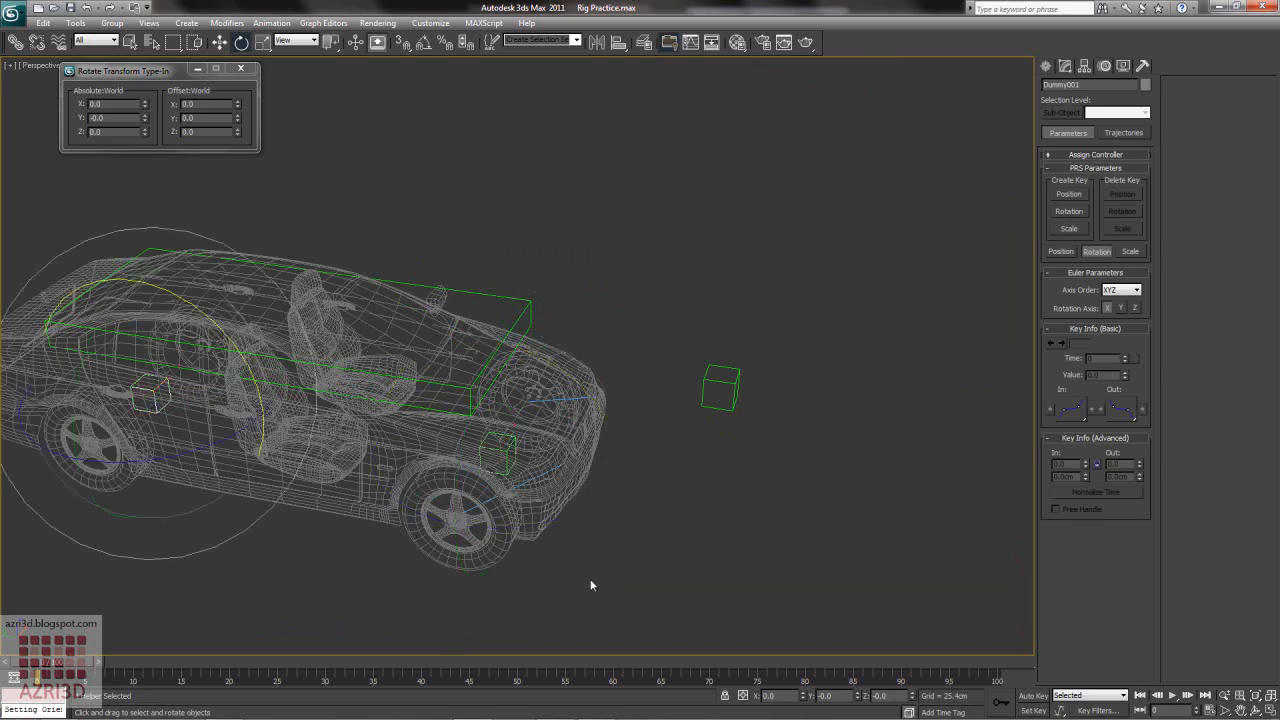
{"action": "key", "text": "alt+q"}
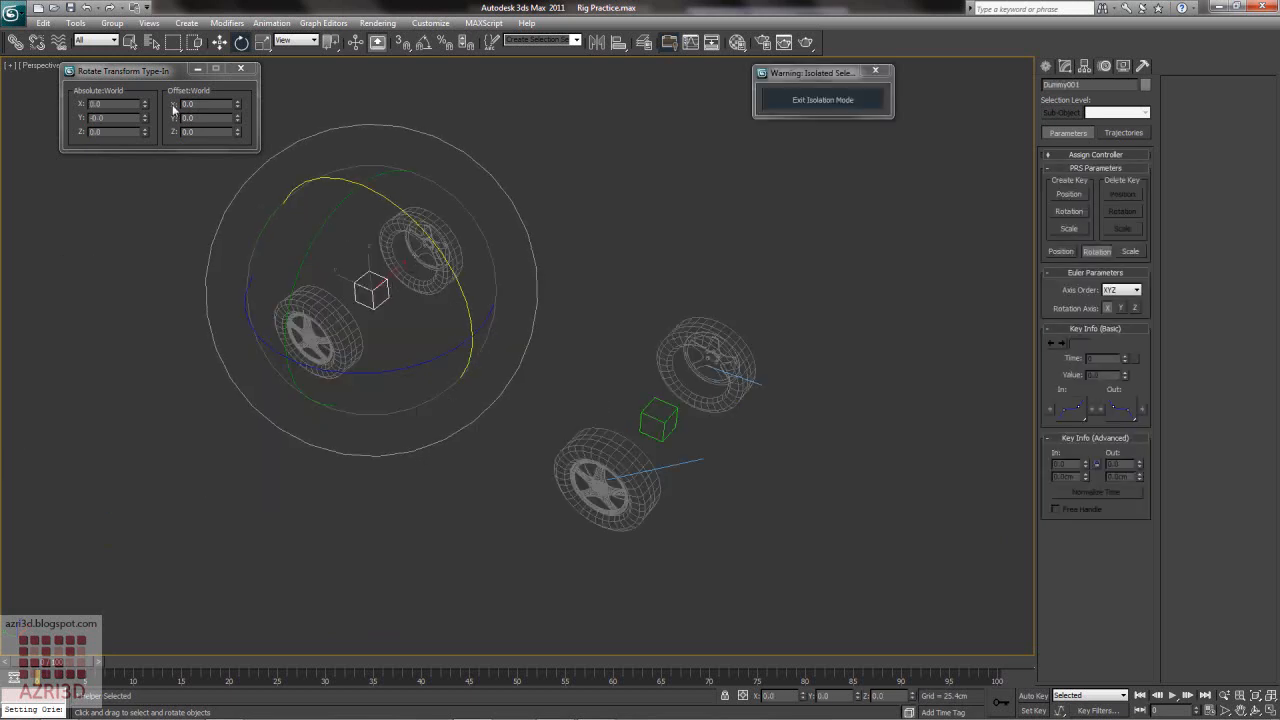
{"action": "left_click_drag", "start_coordinate": [156, 73], "coordinate": [147, 185]}
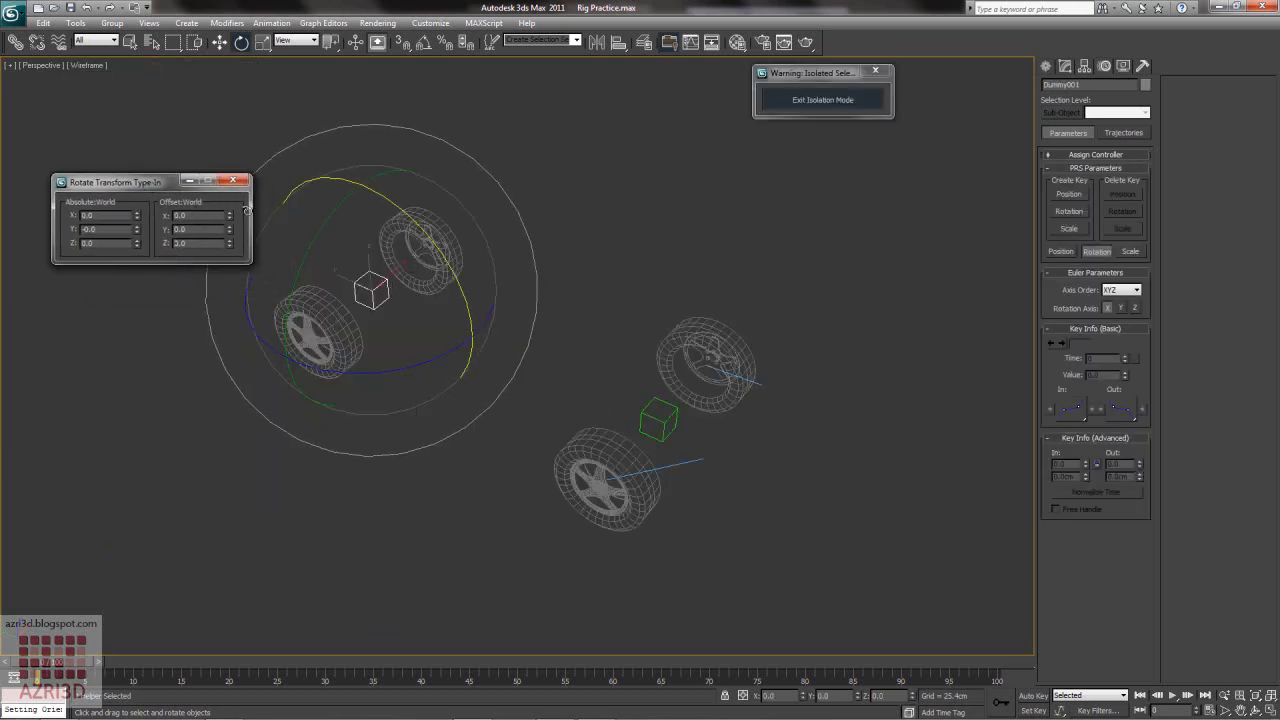
- Test the wheel roll by rotating the rear dummy and the front dummy about X one after the other
{"action": "mouse_move", "coordinate": [386, 198]}
{"action": "left_mouse_down"}
{"action": "mouse_move", "coordinate": [440, 255]}
{"action": "mouse_move", "coordinate": [469, 358]}
{"action": "left_mouse_up"}
{"action": "left_click", "coordinate": [659, 420]}
{"action": "left_click_drag", "start_coordinate": [690, 349], "coordinate": [735, 430]}
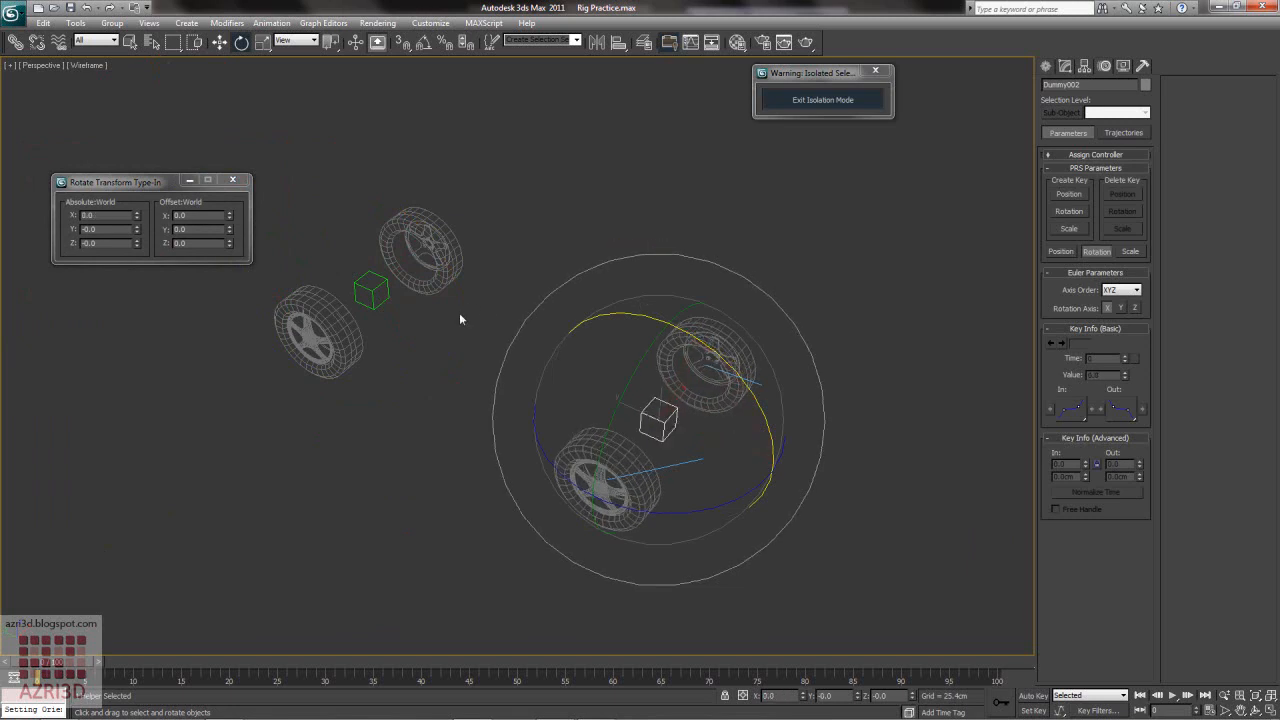
{"action": "left_click", "coordinate": [425, 347]}
- Open parameter wiring between the rear dummy's X Rotation and the front dummy's X Rotation
{"action": "left_click", "coordinate": [375, 286]}
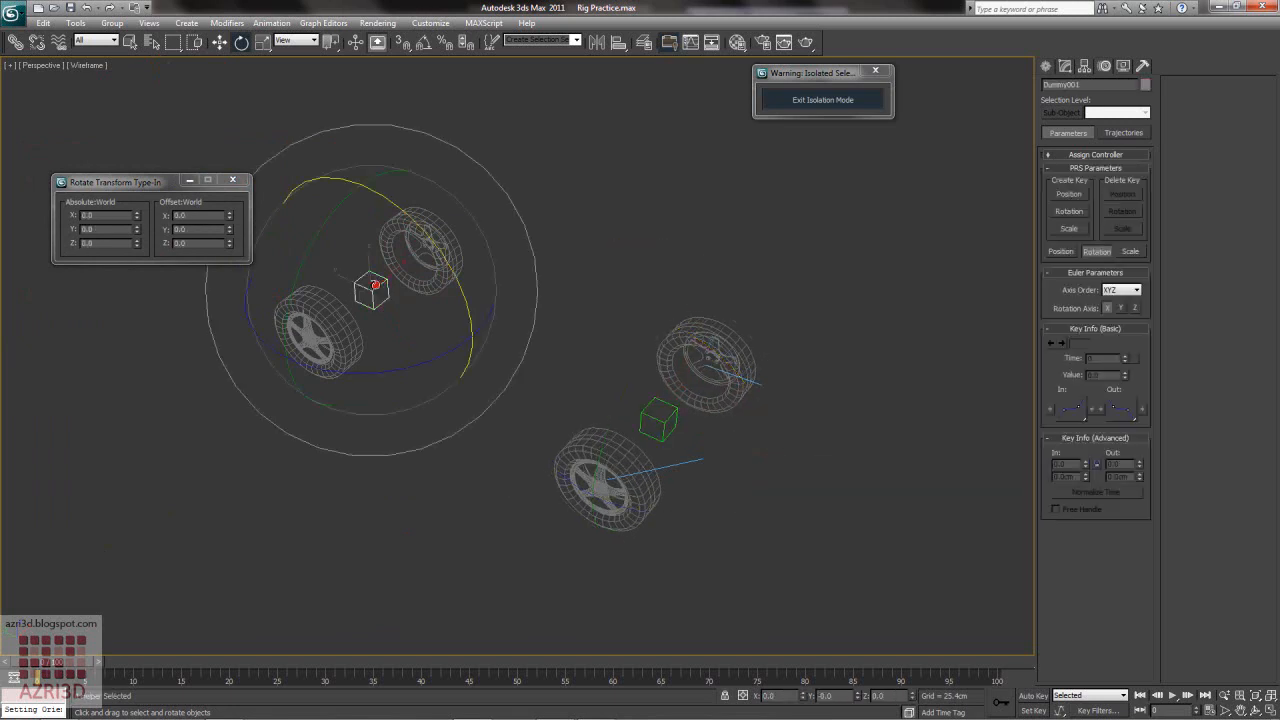
{"action": "right_click", "coordinate": [386, 284]}
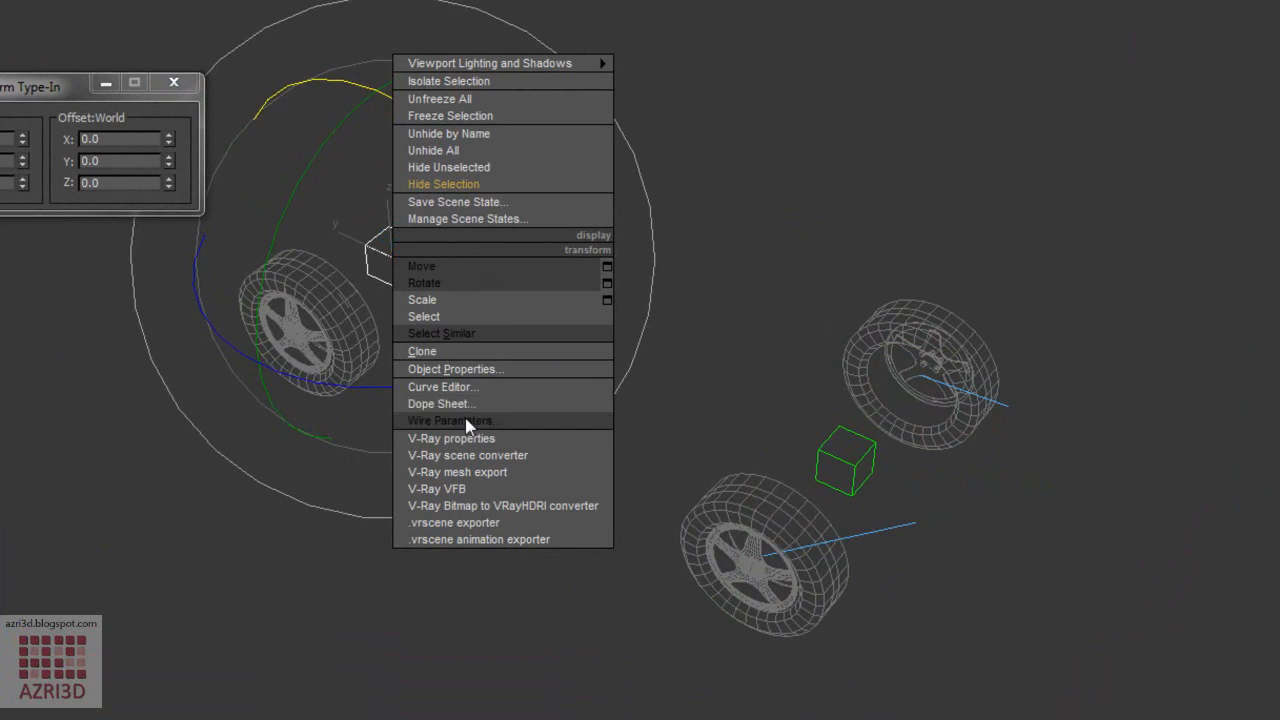
{"action": "left_click", "coordinate": [467, 421]}
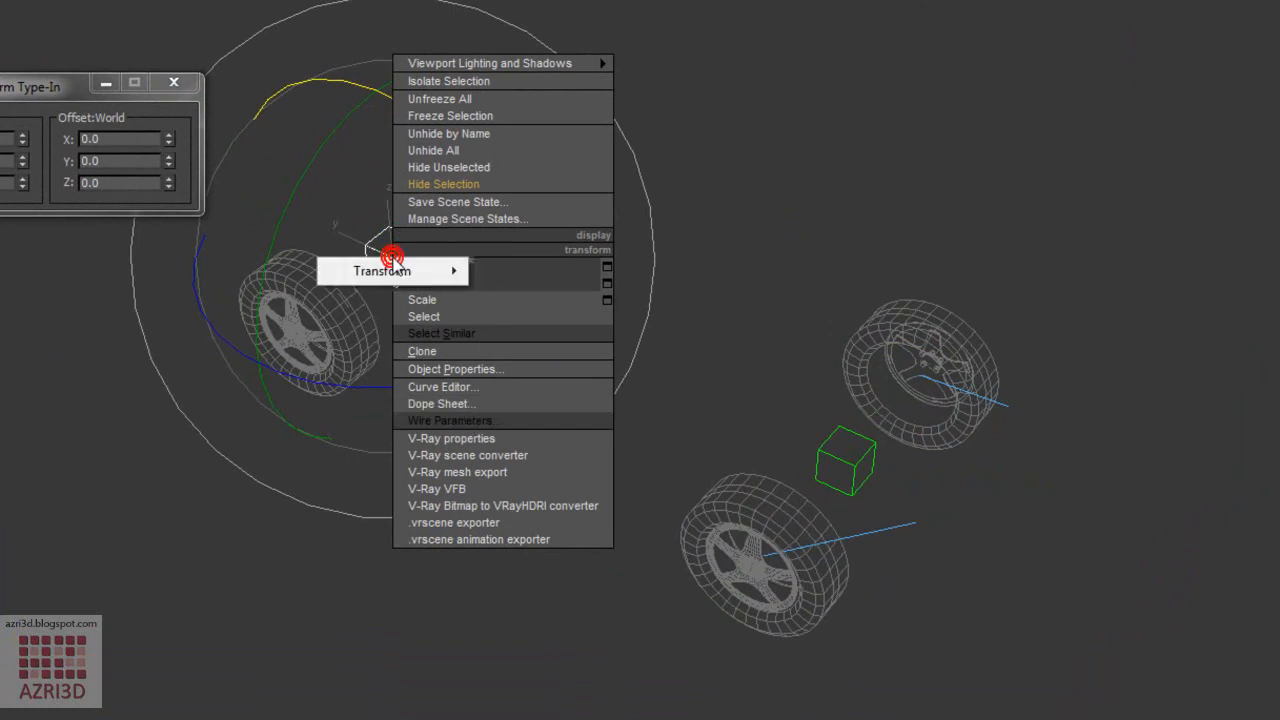
{"action": "mouse_move", "coordinate": [396, 270]}
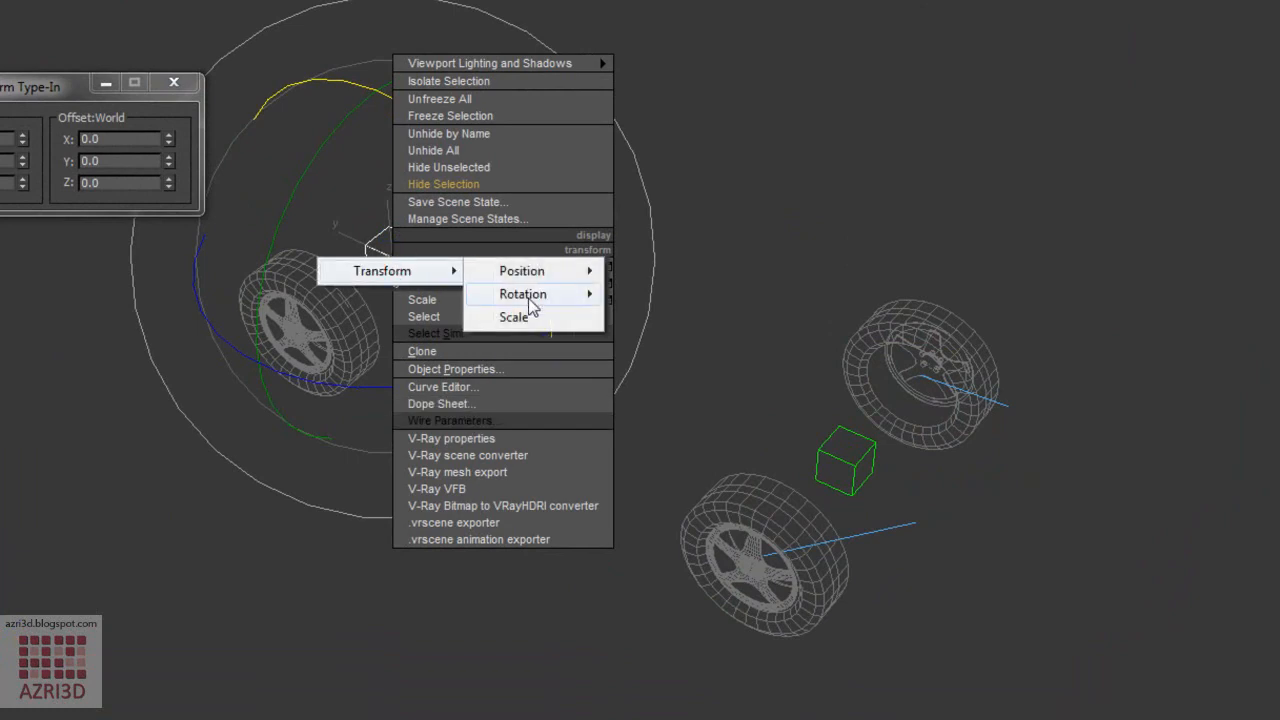
{"action": "mouse_move", "coordinate": [528, 300]}
{"action": "left_click", "coordinate": [657, 296]}
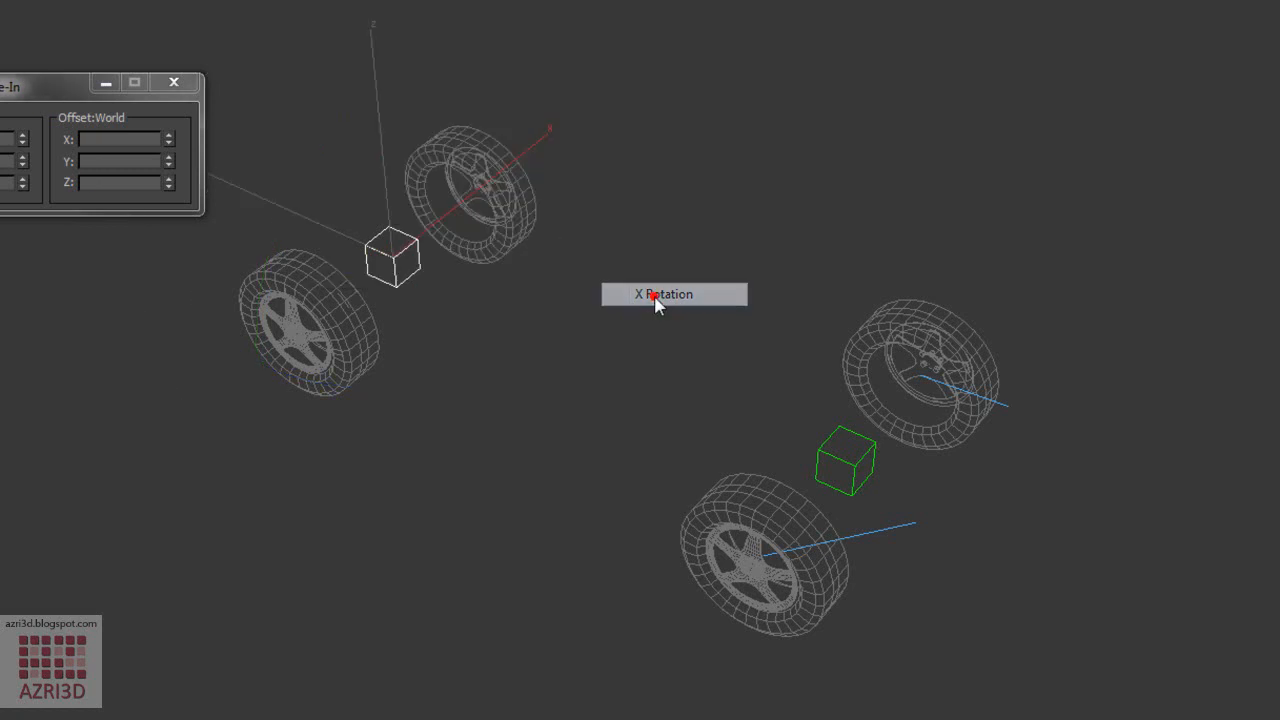
{"action": "left_click", "coordinate": [829, 438]}
{"action": "mouse_move", "coordinate": [837, 452]}
{"action": "mouse_move", "coordinate": [965, 484]}
{"action": "left_click", "coordinate": [1097, 476]}
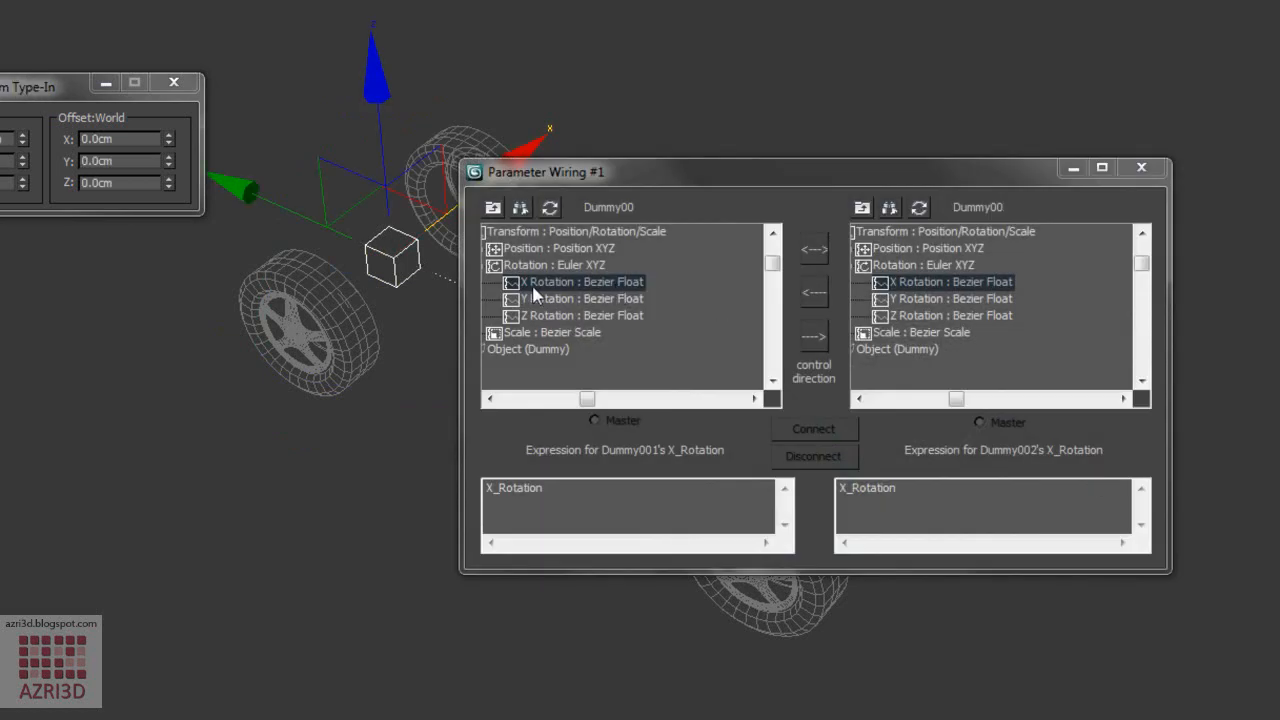
- Connect the two dummies' X Rotation parameters with two-way control and uncover the front dummy behind the wiring dialog
{"action": "left_click", "coordinate": [813, 252]}
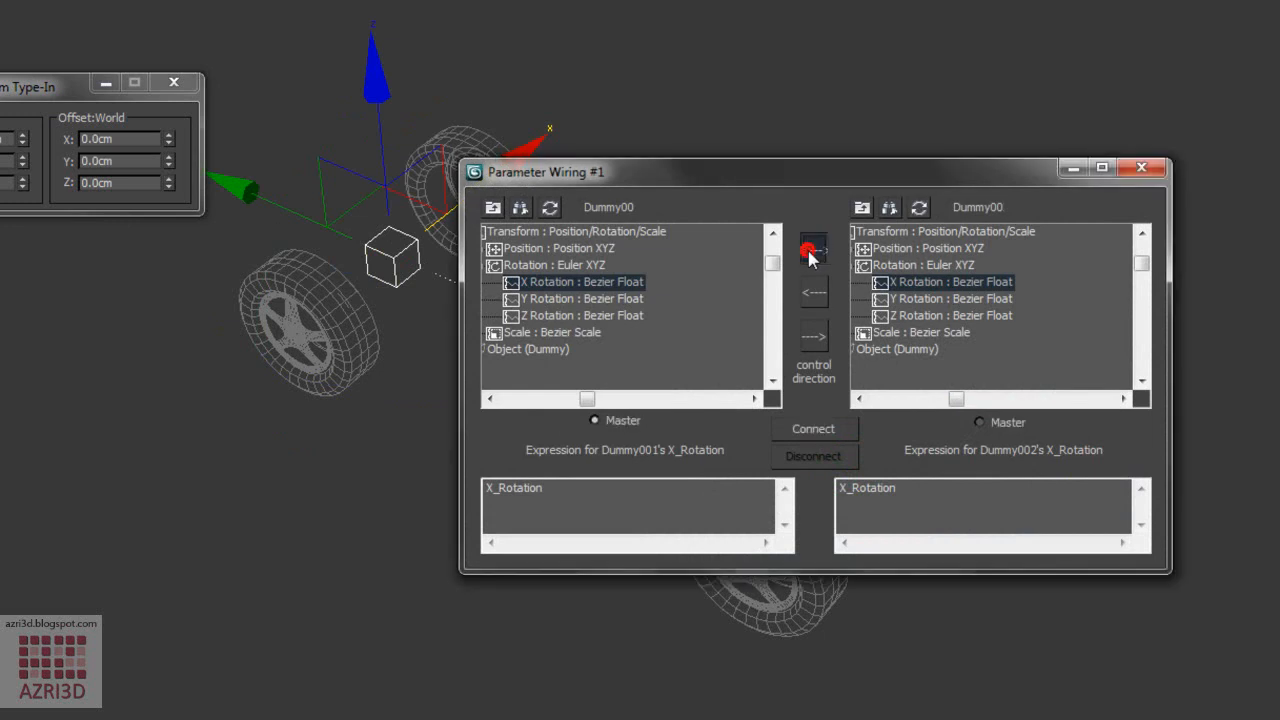
{"action": "left_click", "coordinate": [818, 432]}
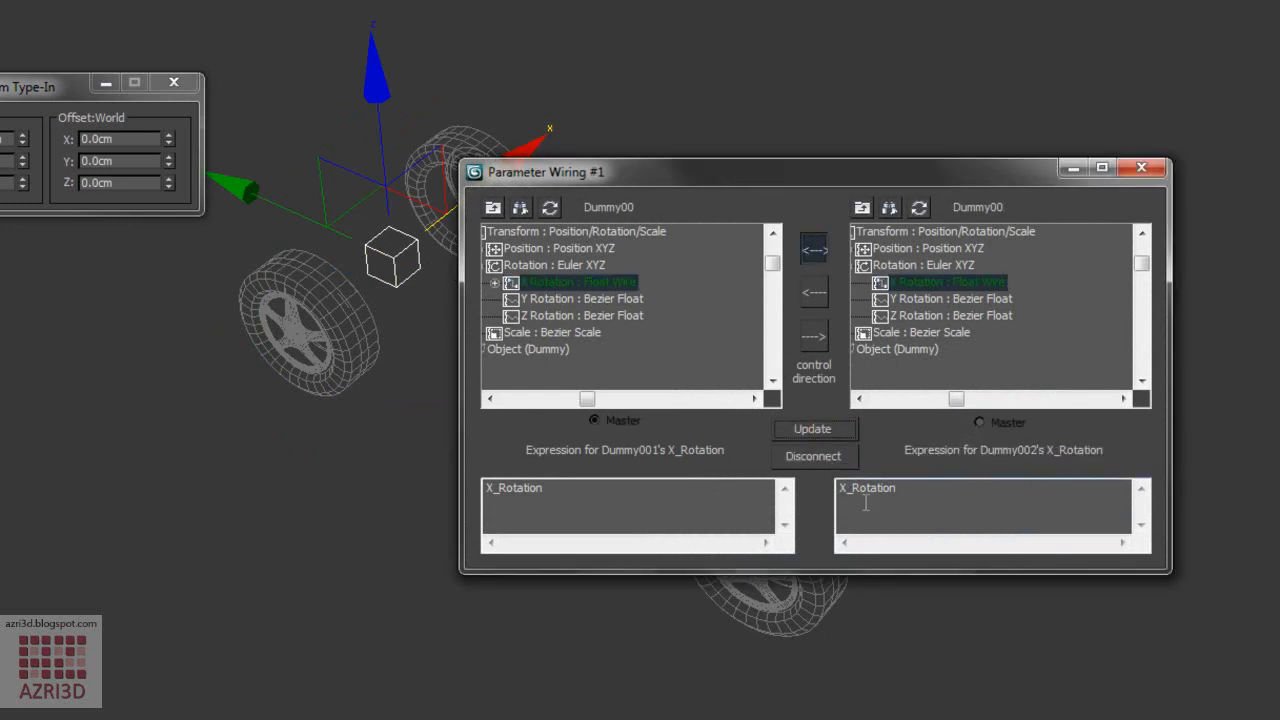
{"action": "left_click_drag", "start_coordinate": [900, 180], "coordinate": [1001, 0]}
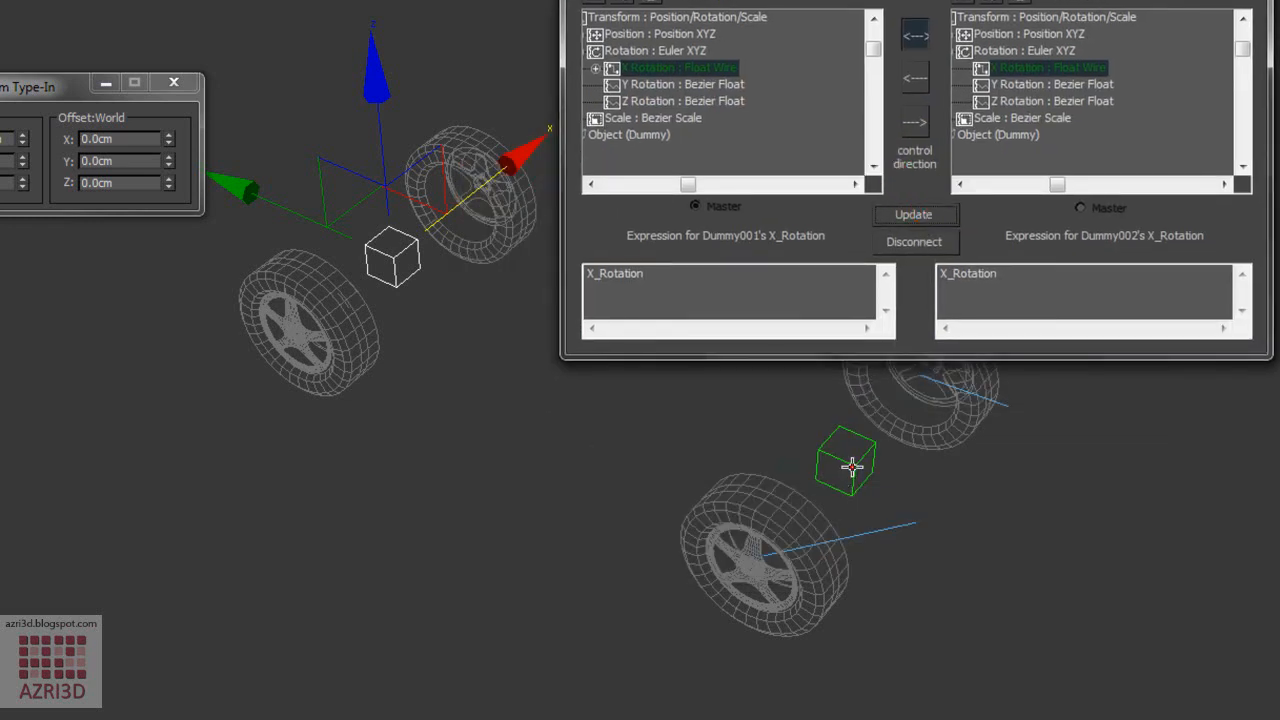
- Test the two-way wheel wiring by rotating the front wheel dummy, and clear the selection
{"action": "left_click", "coordinate": [851, 466]}
{"action": "key", "text": "e"}
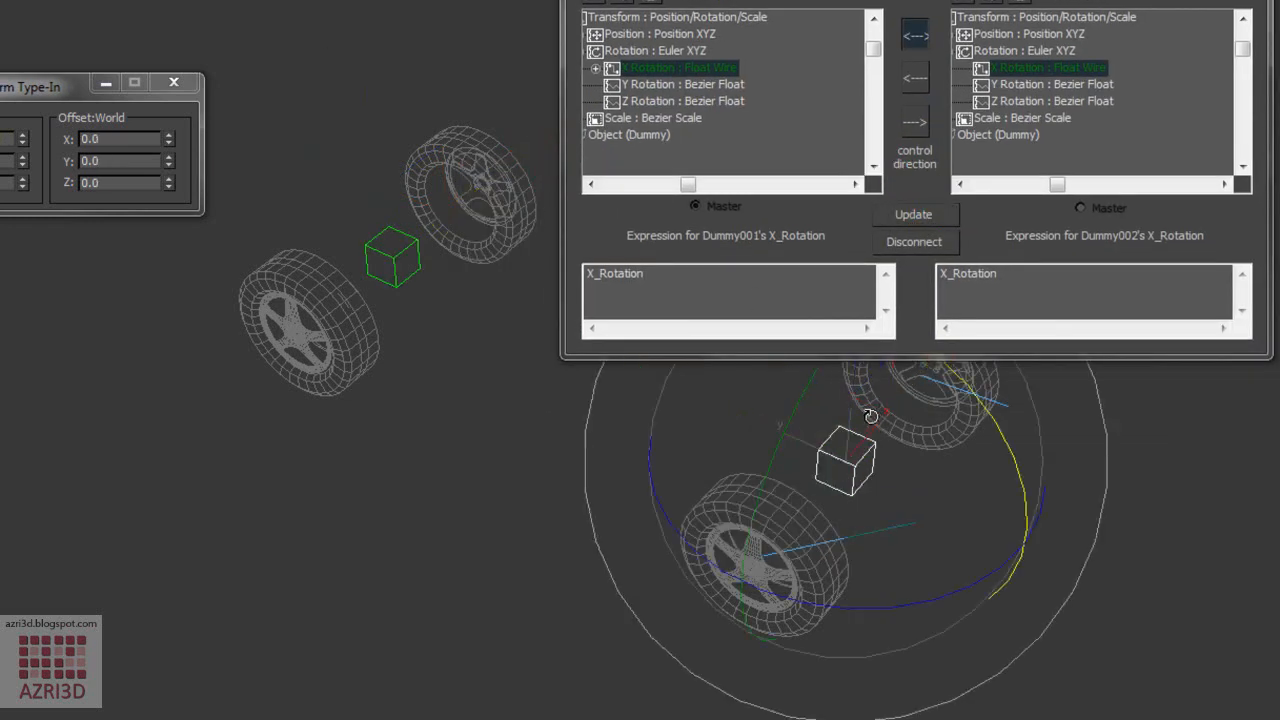
{"action": "left_click_drag", "start_coordinate": [1028, 500], "coordinate": [979, 448]}
{"action": "left_click_drag", "start_coordinate": [877, 609], "coordinate": [830, 601]}
{"action": "key", "text": "Escape"}
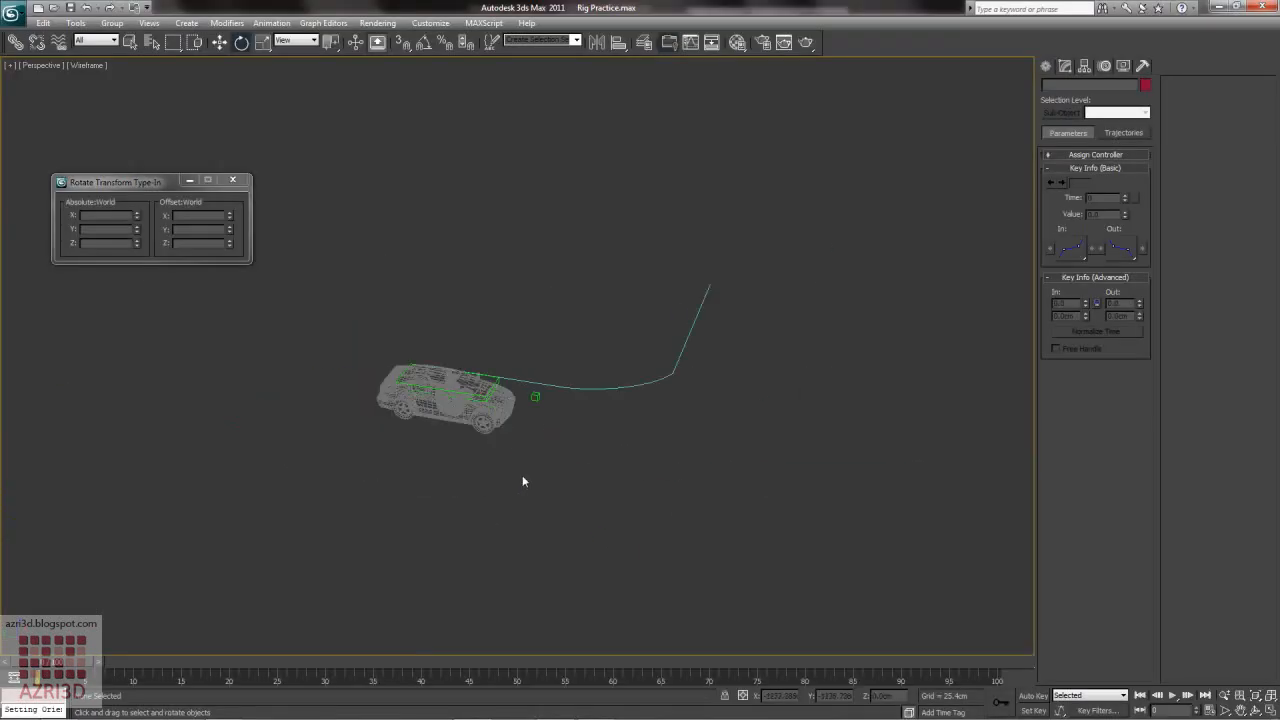
- Assign a Path Constraint controller to the Position track of the large car body dummy, Dummy004
{"action": "middle_click_drag", "start_coordinate": [524, 466], "coordinate": [466, 516]}
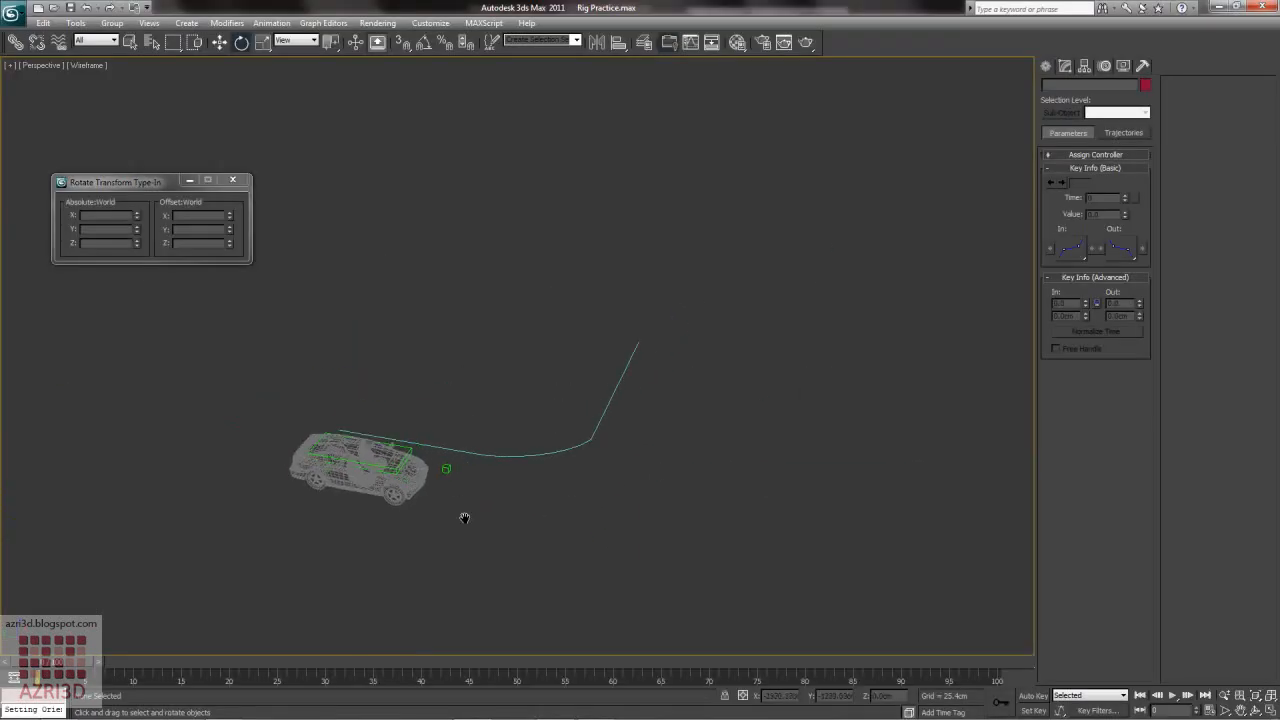
{"action": "scroll", "coordinate": [460, 498], "scroll_direction": "up", "scroll_amount": 3}
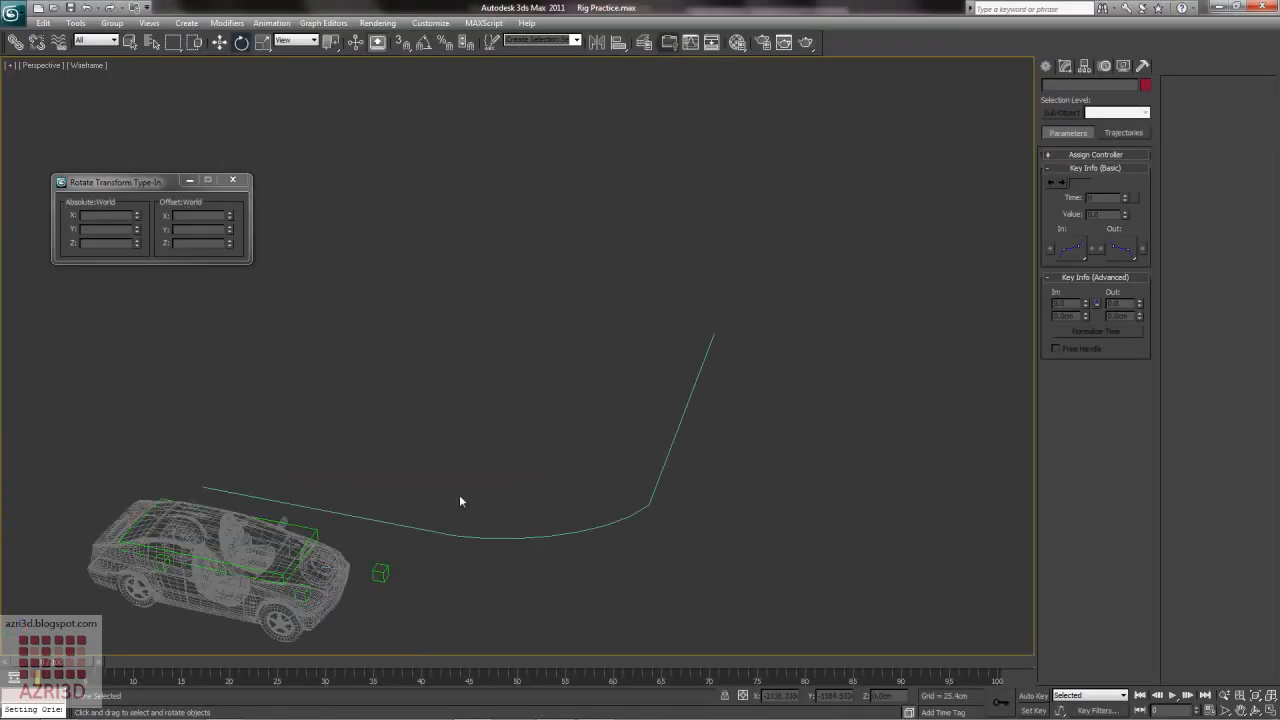
{"action": "left_click", "coordinate": [629, 515]}
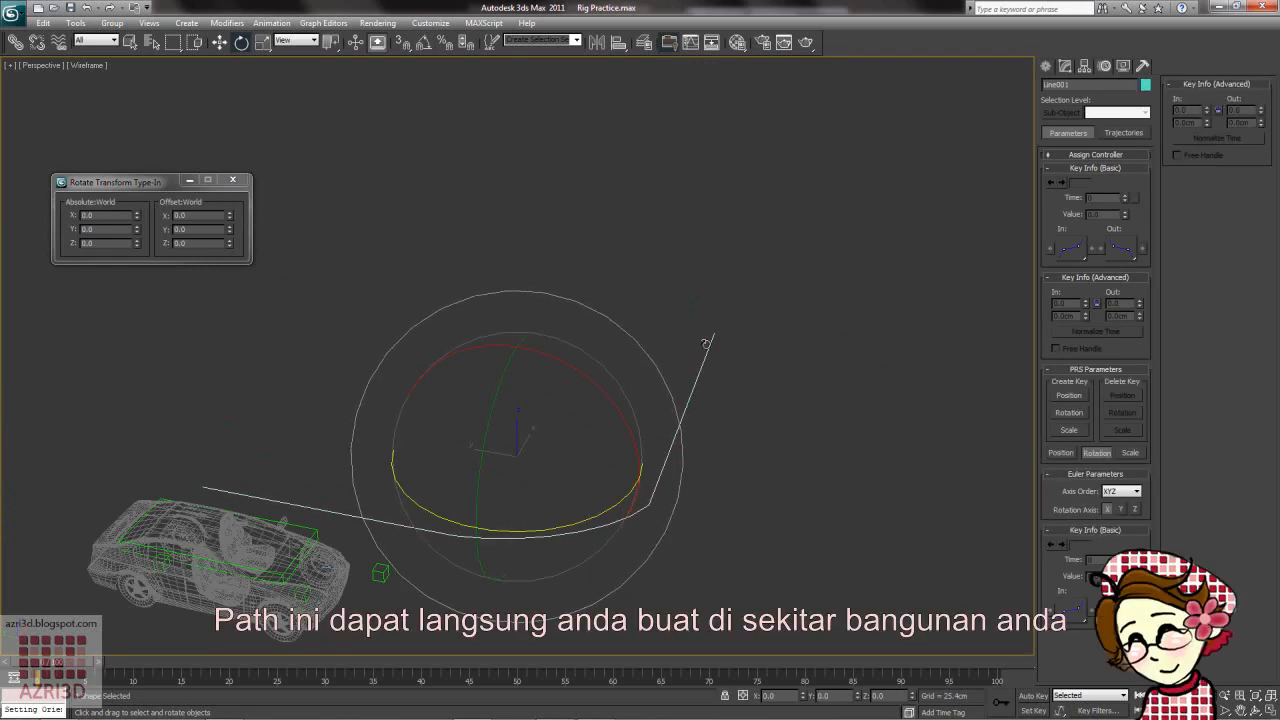
{"action": "left_click", "coordinate": [382, 601]}
{"action": "left_click", "coordinate": [315, 525]}
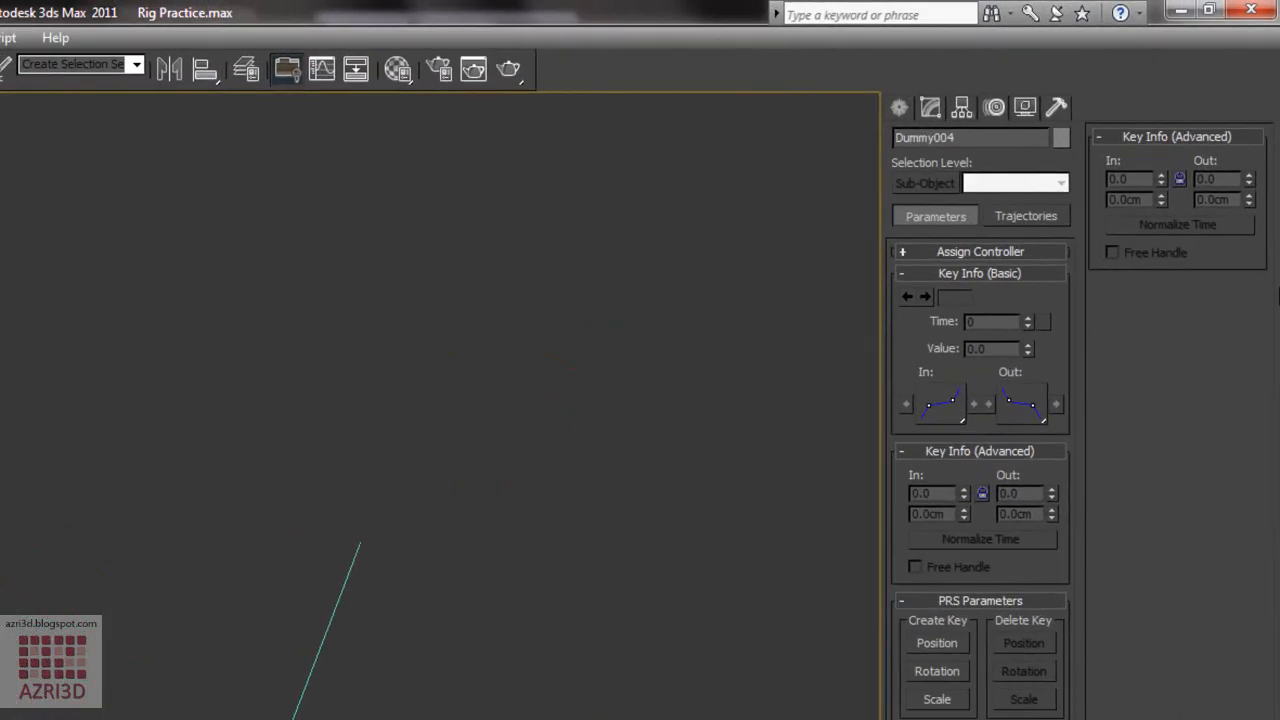
{"action": "left_click", "coordinate": [1000, 273]}
{"action": "left_click", "coordinate": [1005, 251]}
{"action": "left_click", "coordinate": [986, 318]}
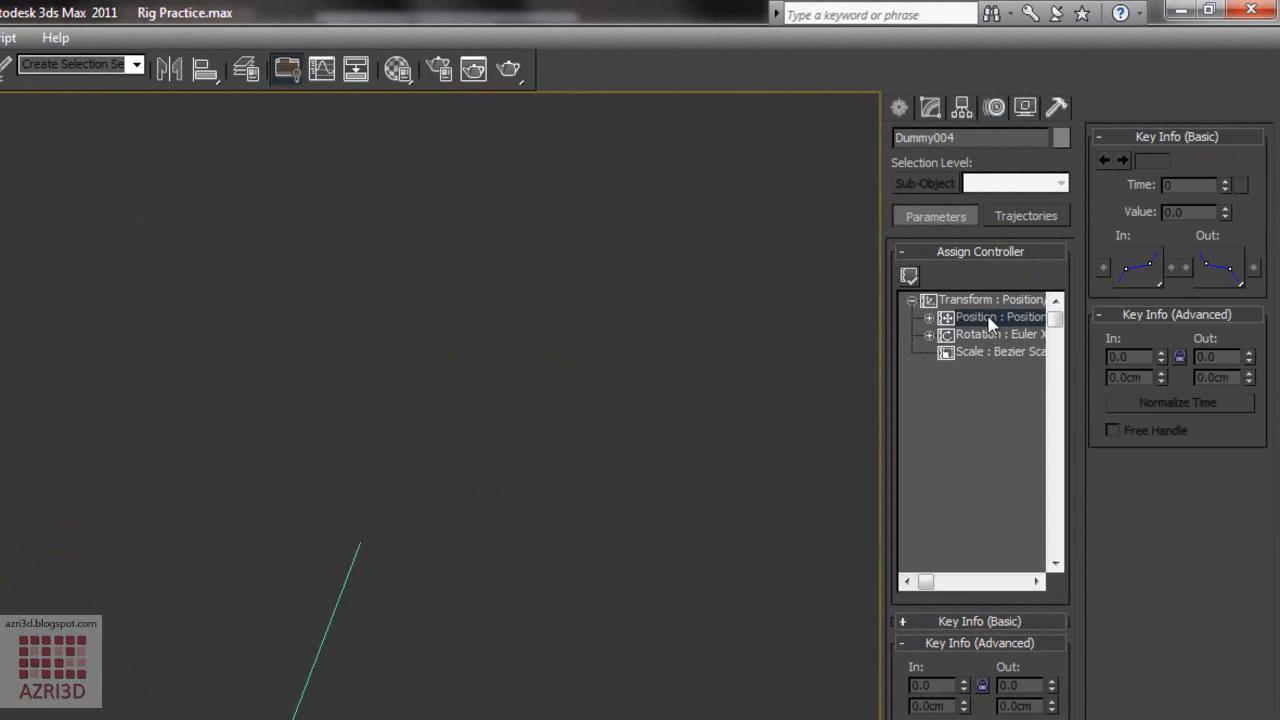
{"action": "left_click", "coordinate": [908, 276]}
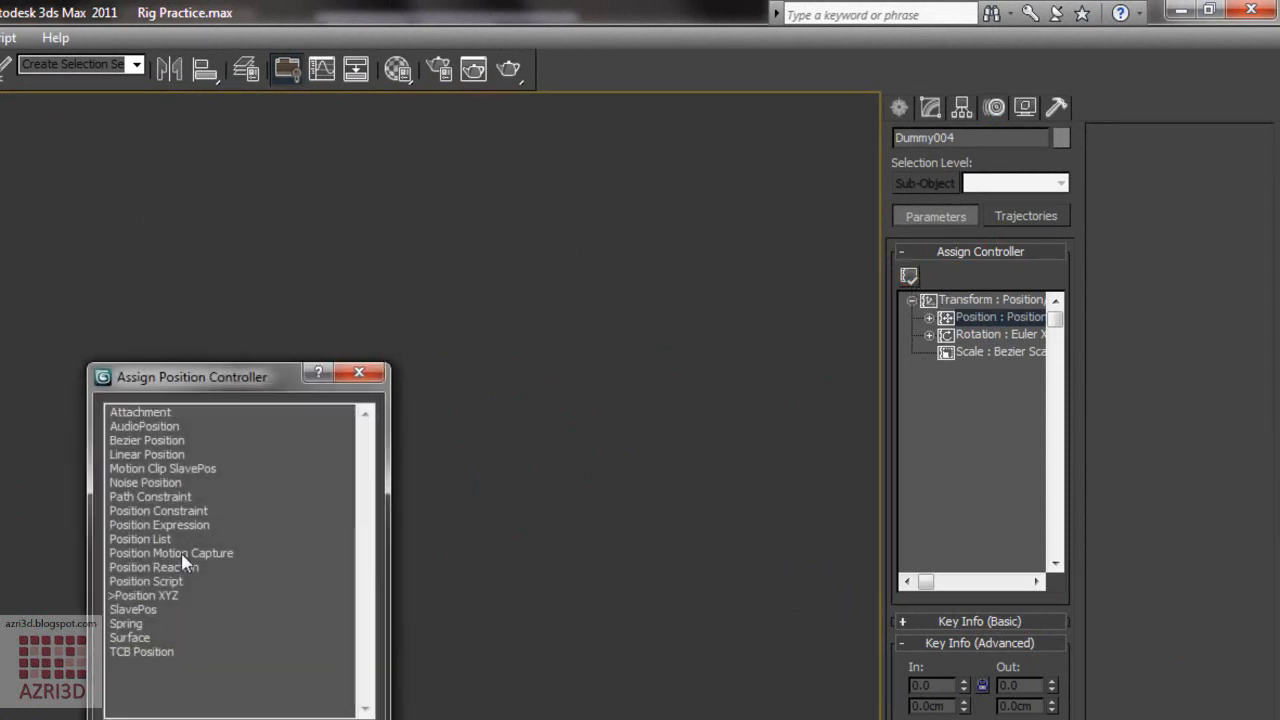
{"action": "left_click", "coordinate": [170, 497]}
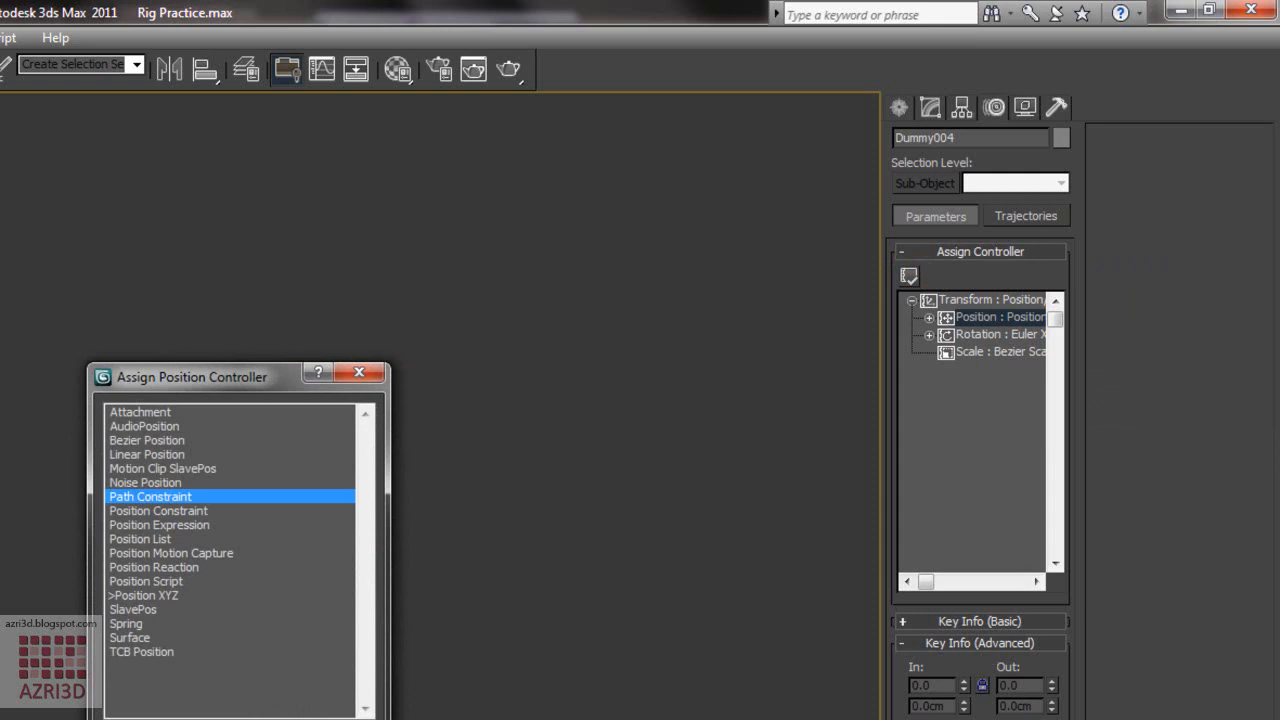
{"action": "key", "text": "Return"}
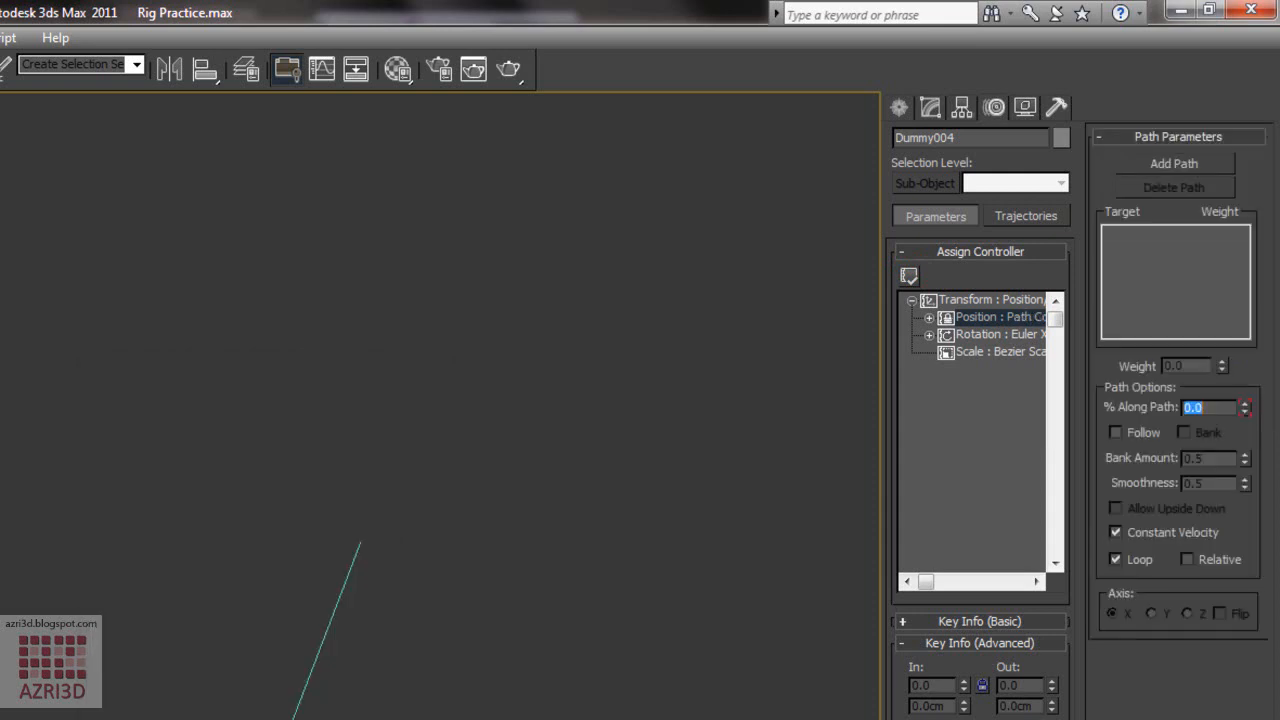
- Add Line001 as the body dummy's path with Follow on and the Y axis flipped, and switch the viewport to shaded display
{"action": "left_click", "coordinate": [1198, 161]}
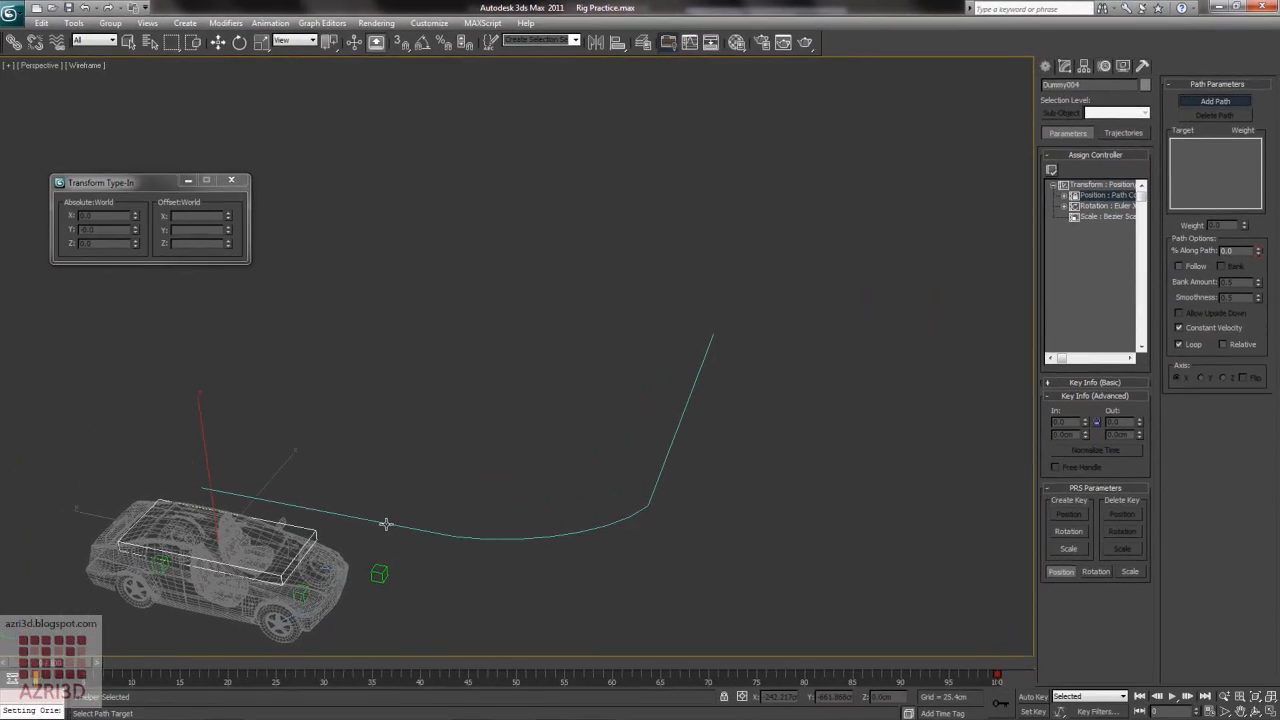
{"action": "left_click", "coordinate": [387, 524]}
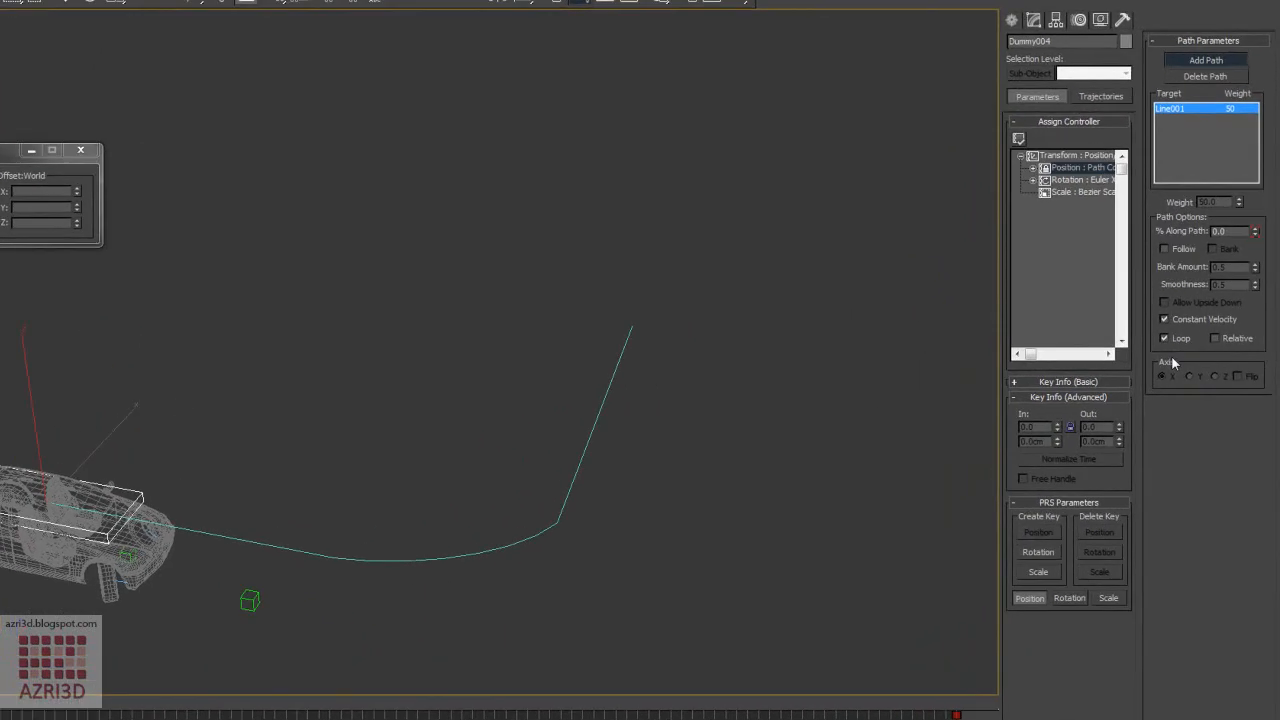
{"action": "left_click", "coordinate": [1140, 189]}
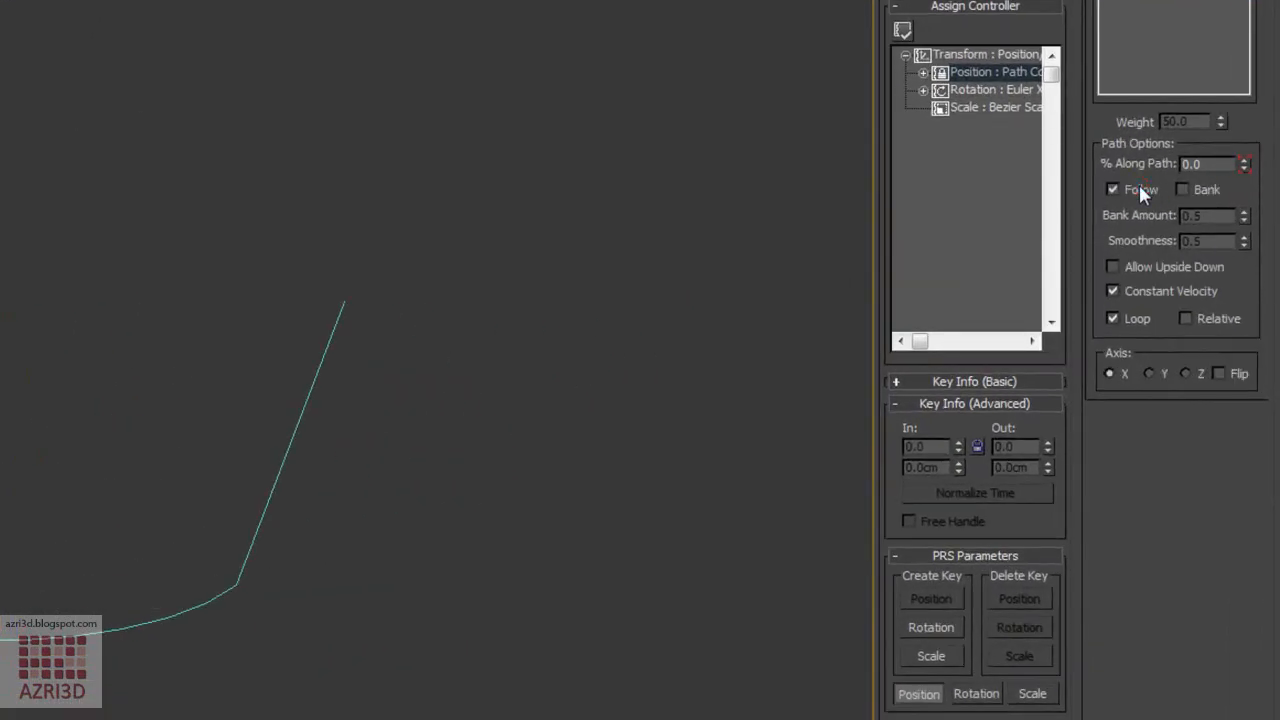
{"action": "left_click", "coordinate": [1160, 372]}
{"action": "left_click", "coordinate": [1244, 379]}
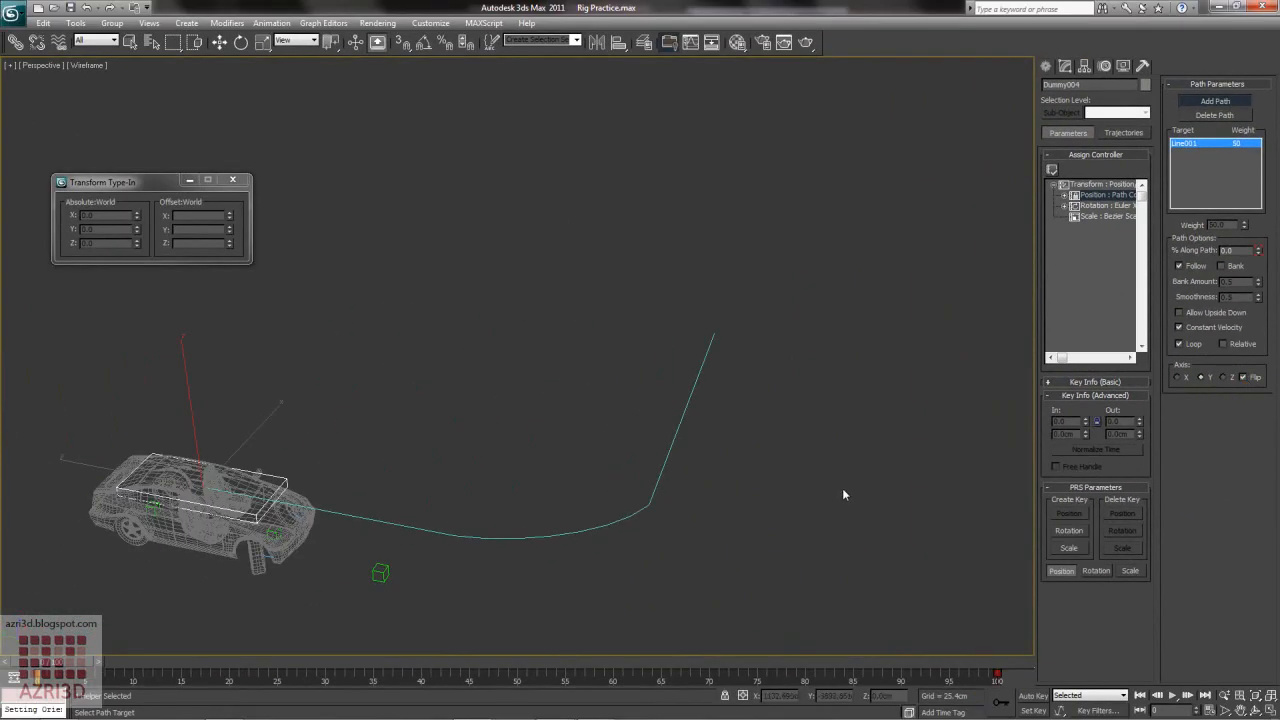
{"action": "key", "text": "F3"}
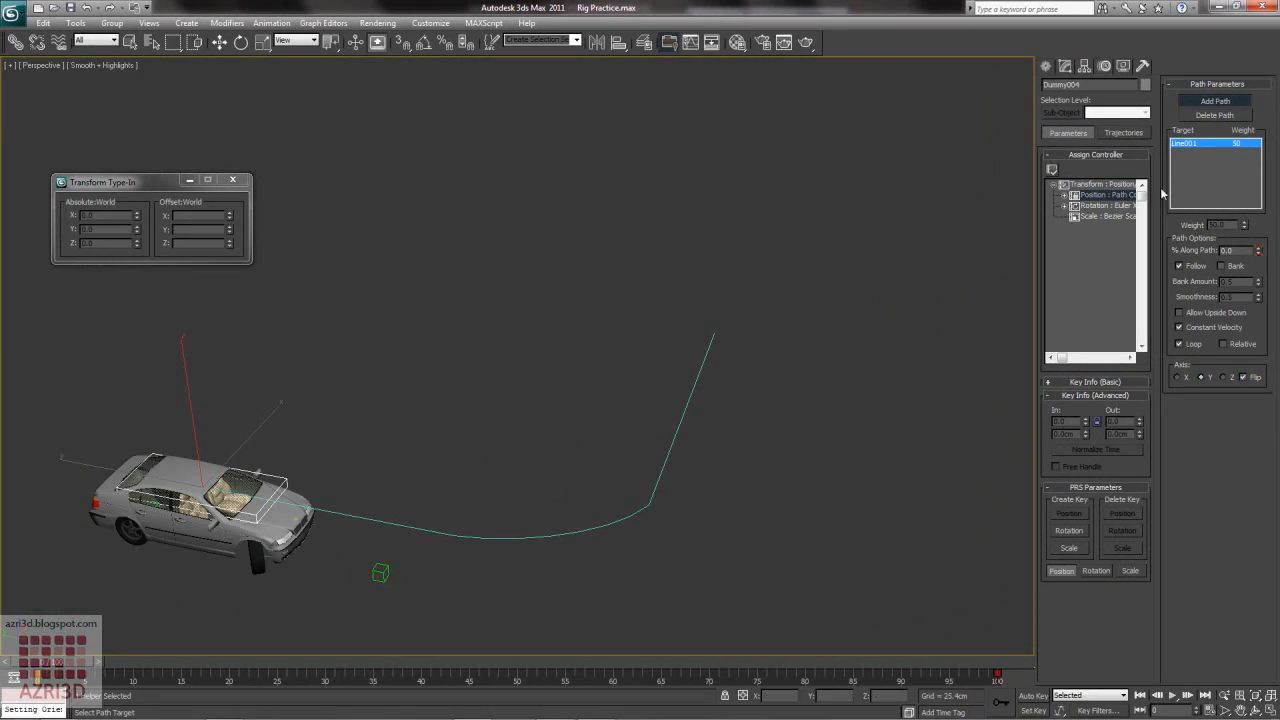
{"action": "left_click", "coordinate": [1216, 103]}
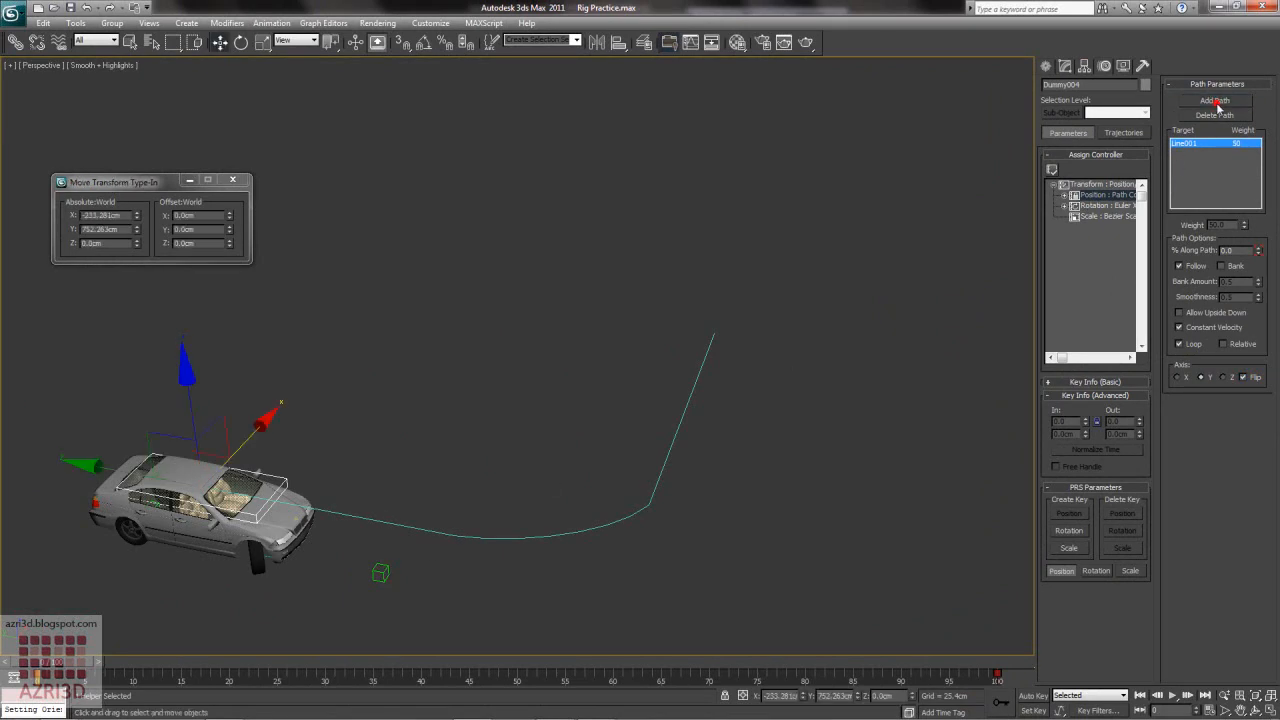
- Assign a Path Constraint controller to the Position track of Dummy003, the small dummy ahead of the car
{"action": "left_click", "coordinate": [380, 574]}
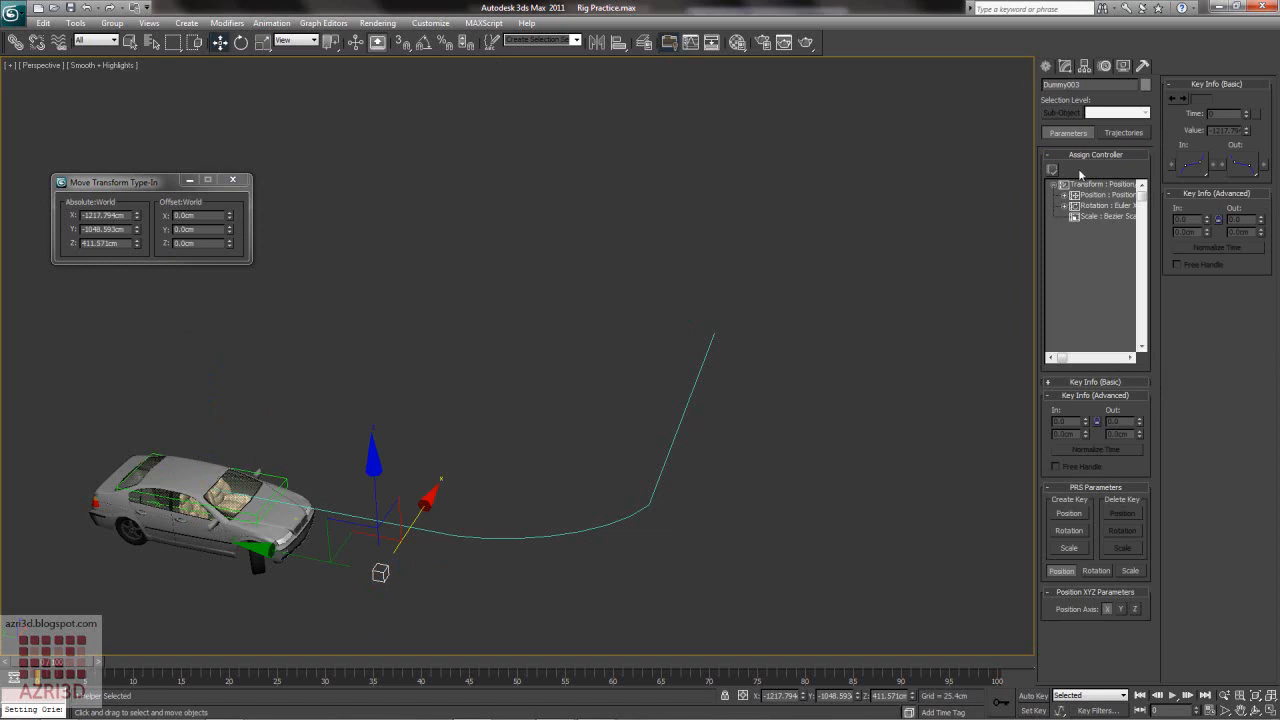
{"action": "left_click", "coordinate": [1095, 195]}
{"action": "left_click", "coordinate": [1051, 169]}
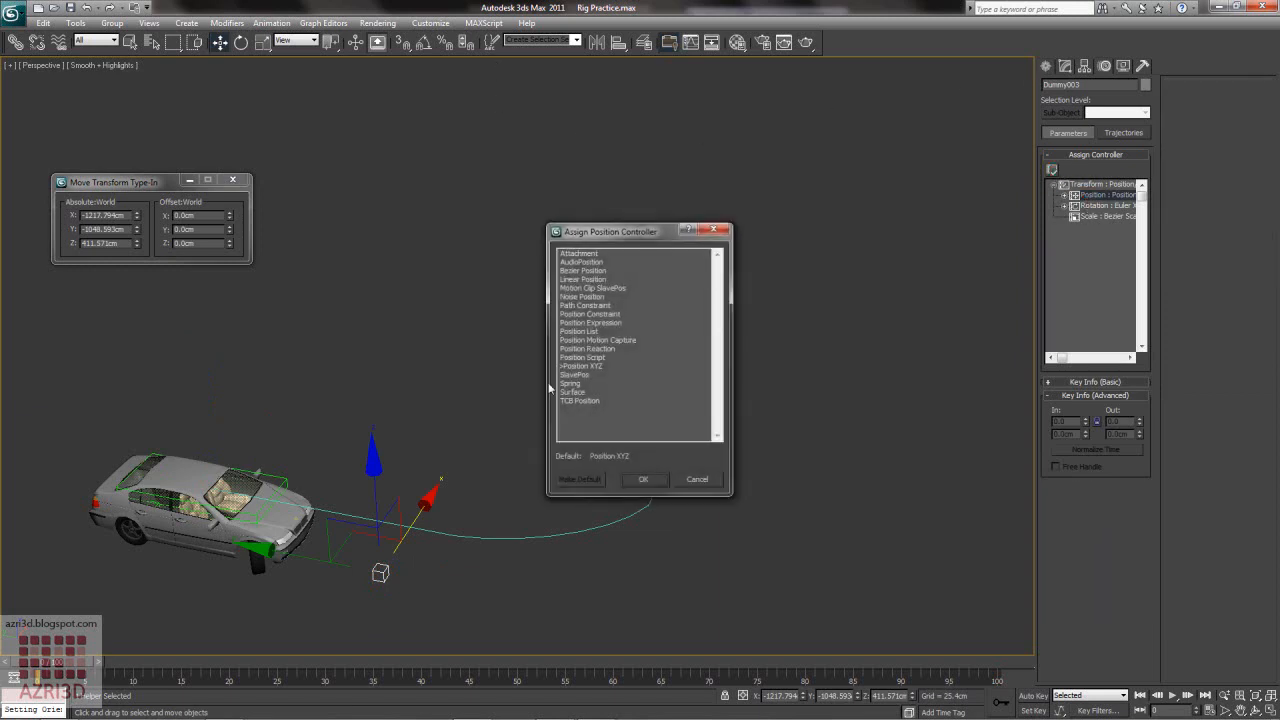
{"action": "left_click", "coordinate": [588, 308]}
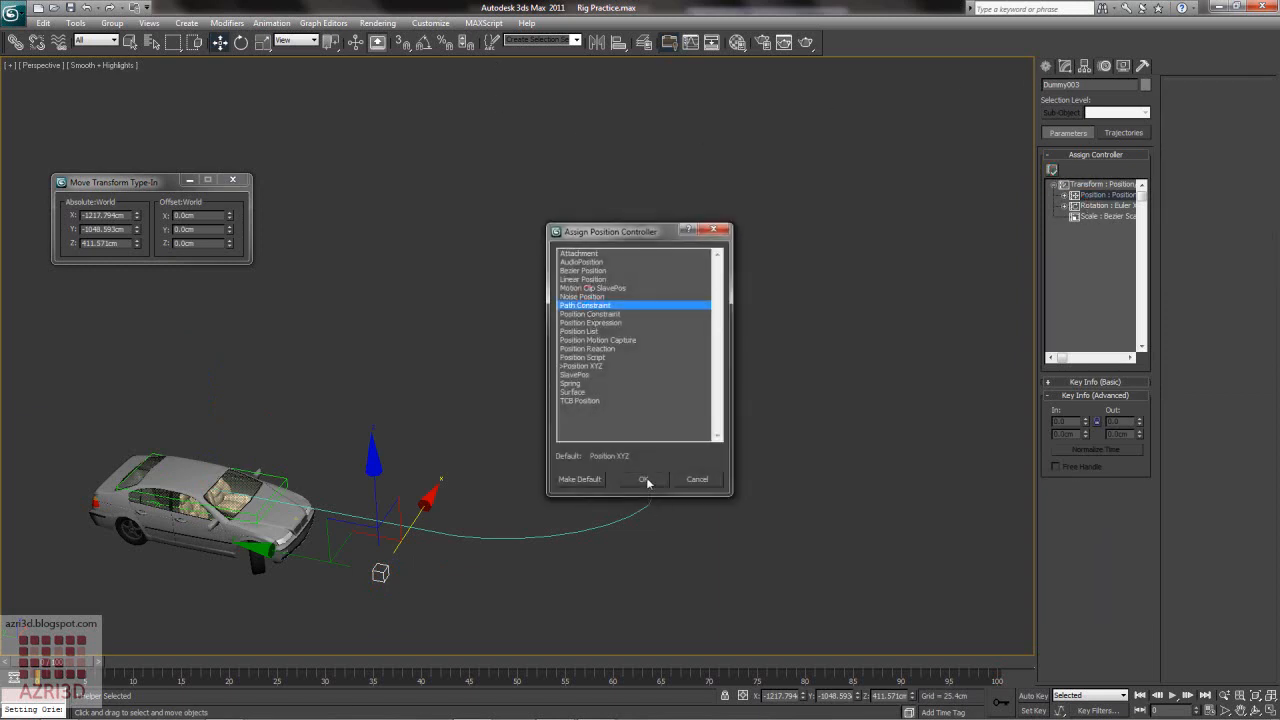
{"action": "left_click", "coordinate": [645, 480]}
- Add Line001 as Dummy003's path, with Follow on and the Y axis flipped
{"action": "left_click", "coordinate": [1205, 101]}
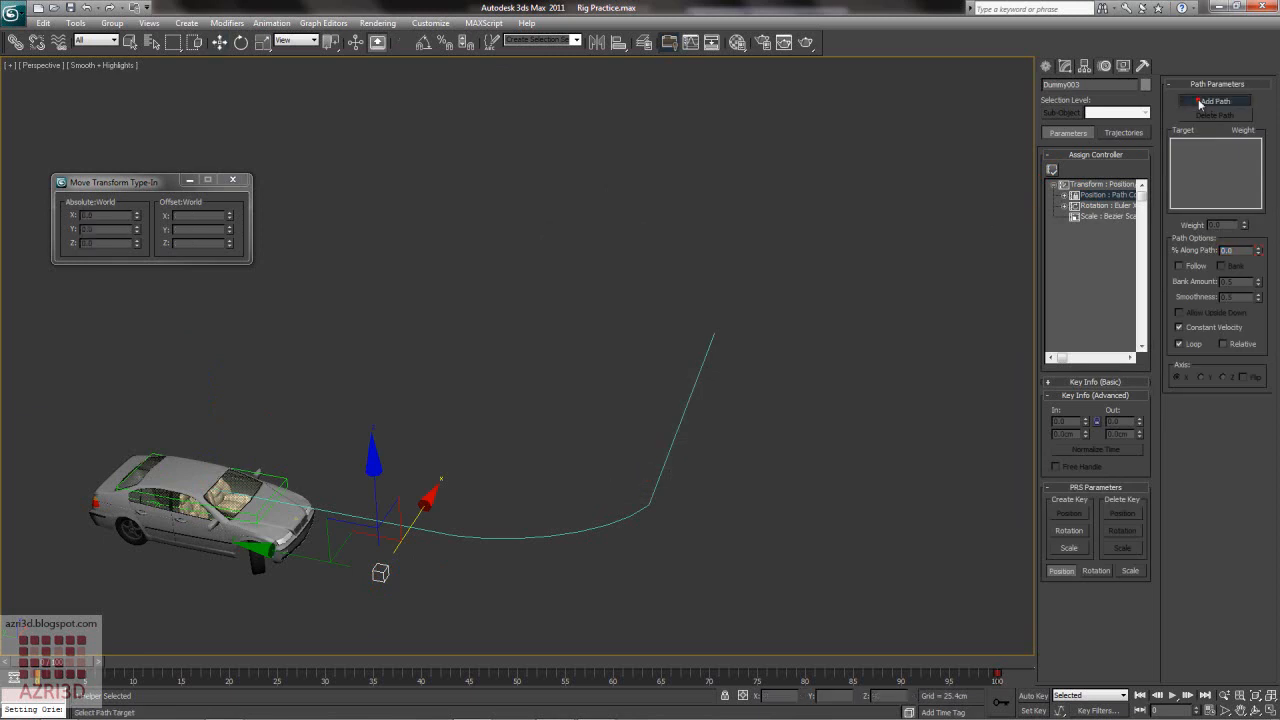
{"action": "left_click", "coordinate": [453, 537]}
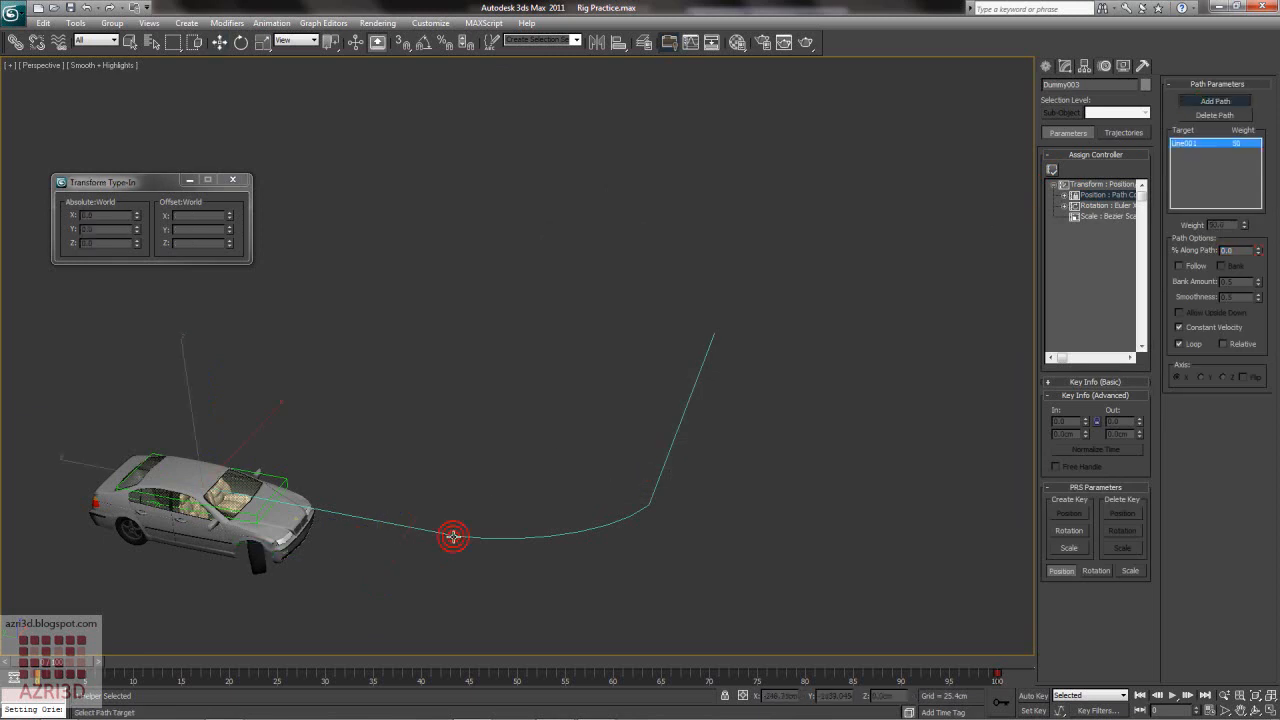
{"action": "left_click", "coordinate": [1180, 266]}
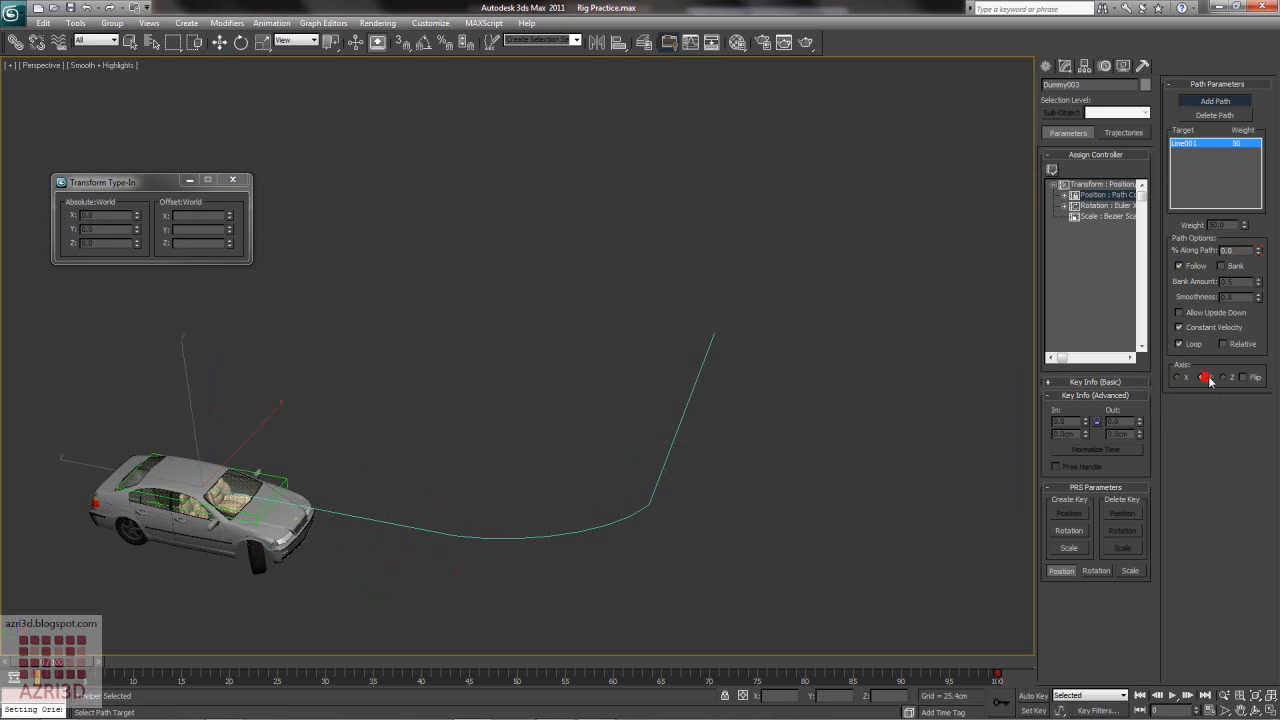
{"action": "left_click", "coordinate": [1244, 377]}
{"action": "right_click", "coordinate": [848, 262]}
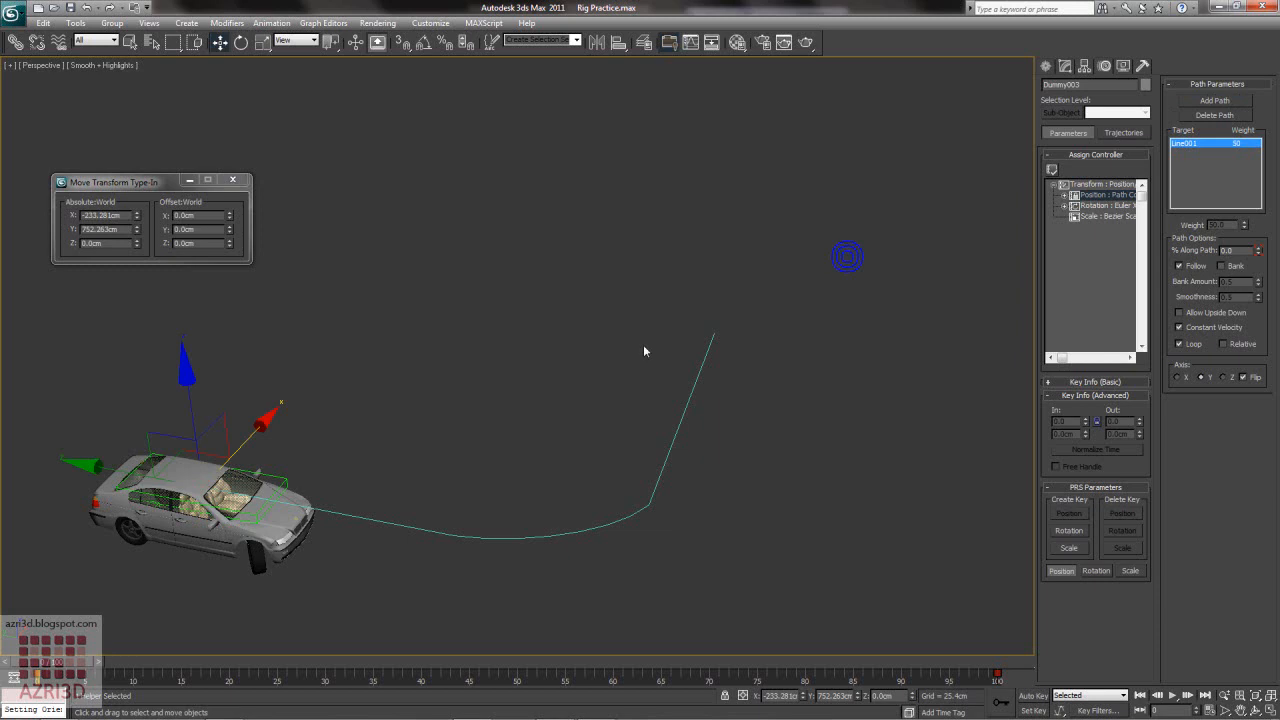
- Isolate the car body dummy together with the small steering dummy, Dummy003
{"action": "left_click", "coordinate": [285, 480], "text": "ctrl"}
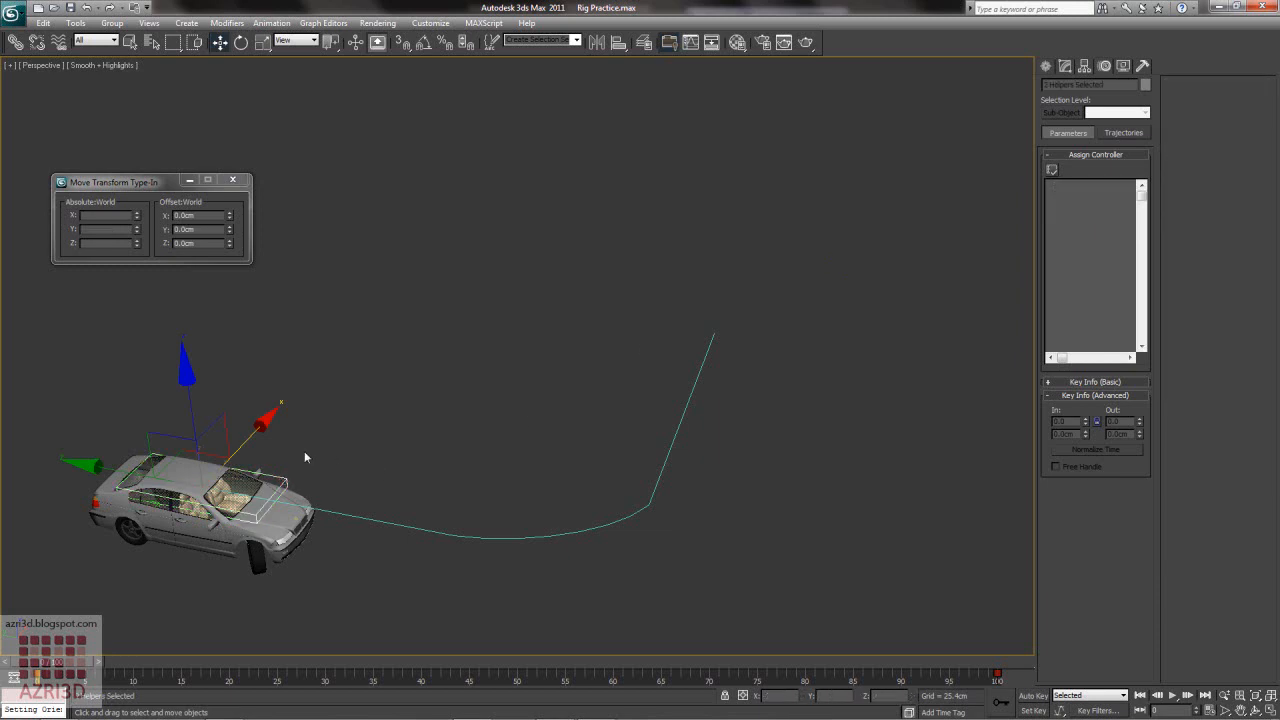
{"action": "key", "text": "alt+q"}
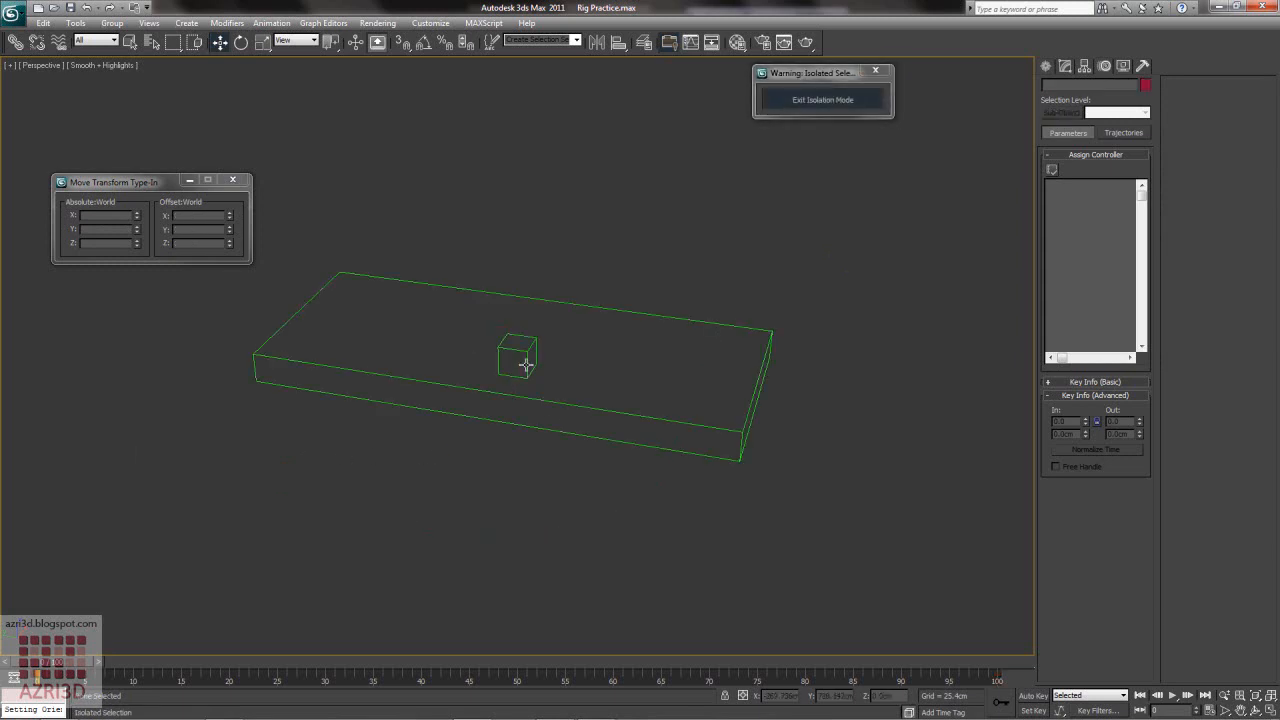
{"action": "left_click", "coordinate": [525, 400]}
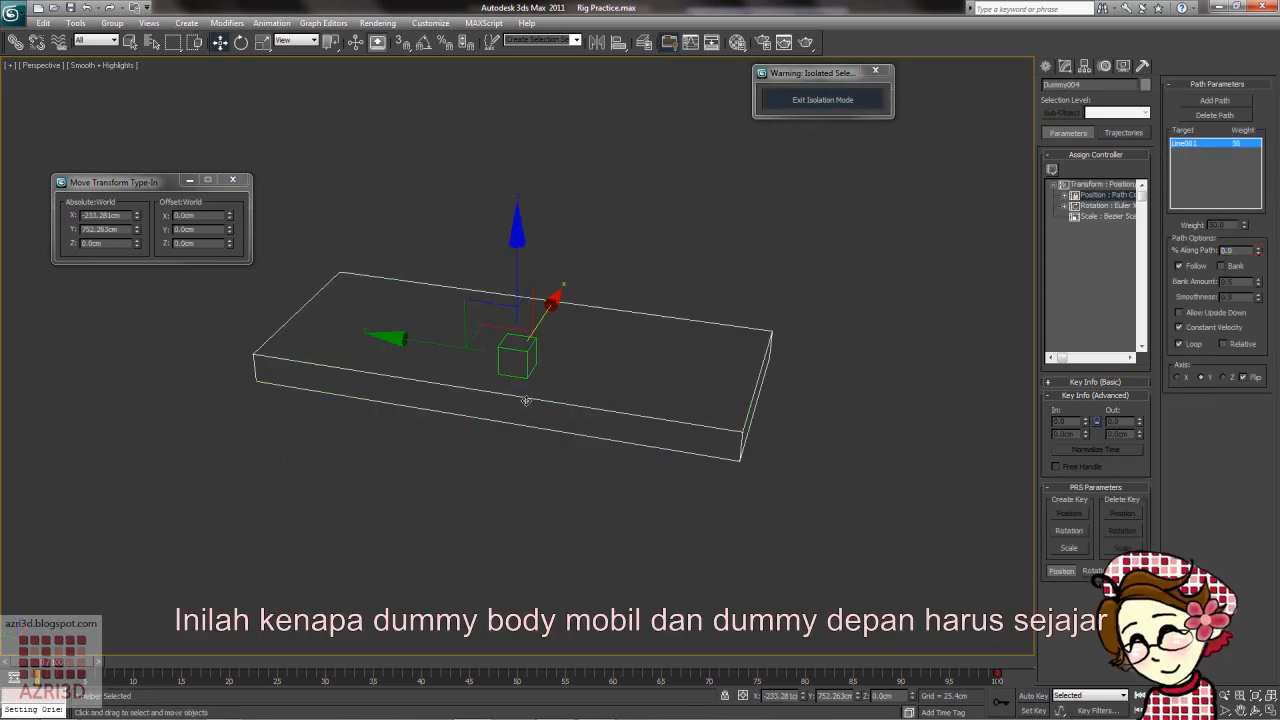
- Open parameter wiring between Dummy003's Position Percent and Dummy004's Position Percent
{"action": "left_click", "coordinate": [528, 375]}
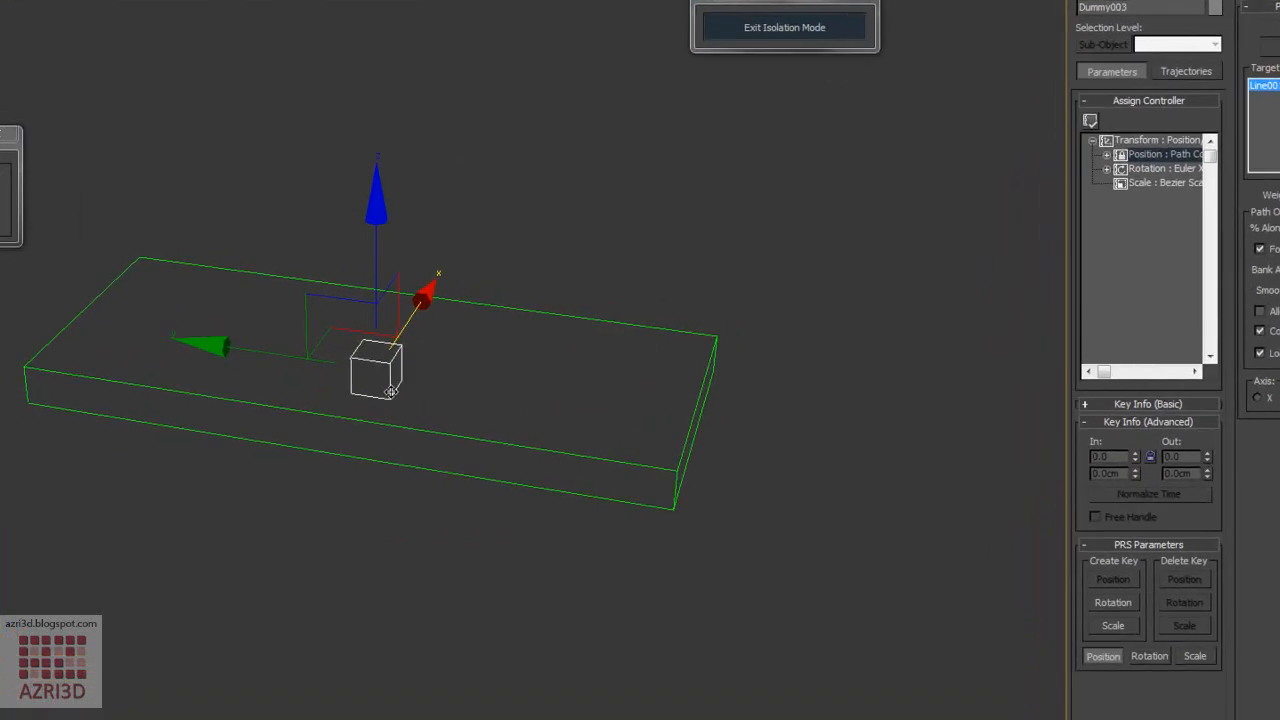
{"action": "right_click", "coordinate": [391, 391]}
{"action": "right_click", "coordinate": [378, 376]}
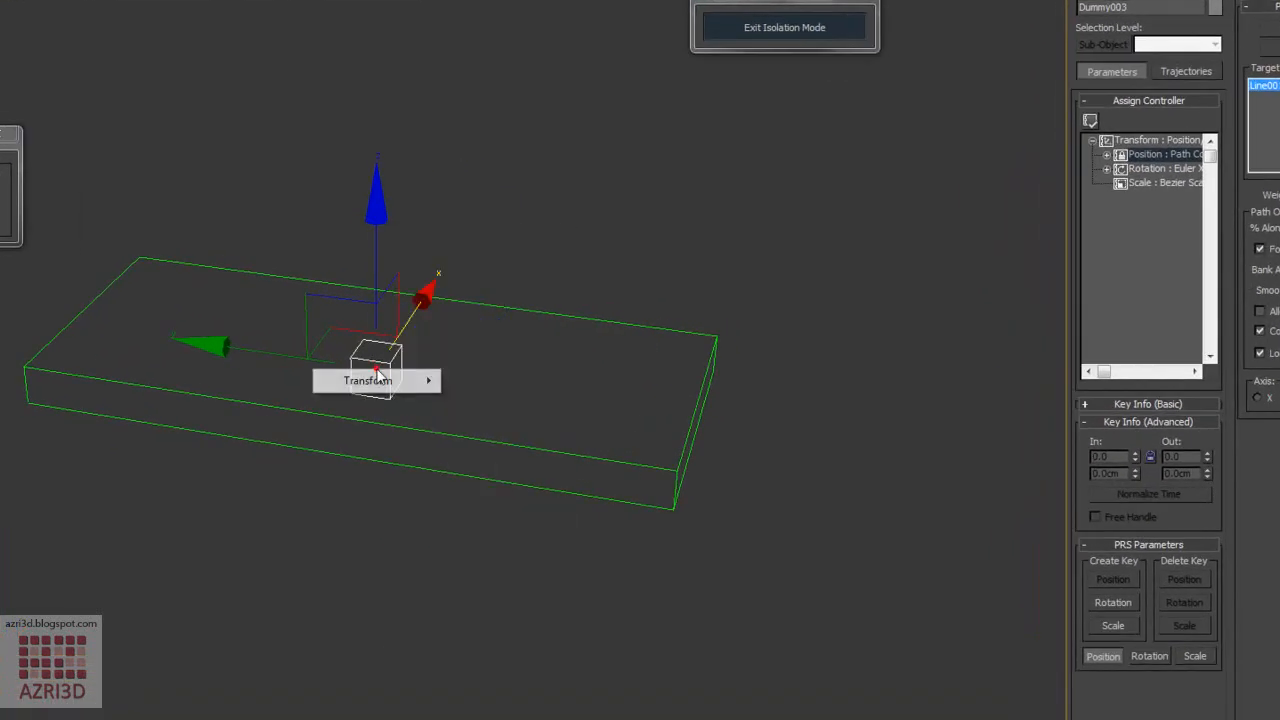
{"action": "mouse_move", "coordinate": [382, 385]}
{"action": "mouse_move", "coordinate": [478, 388]}
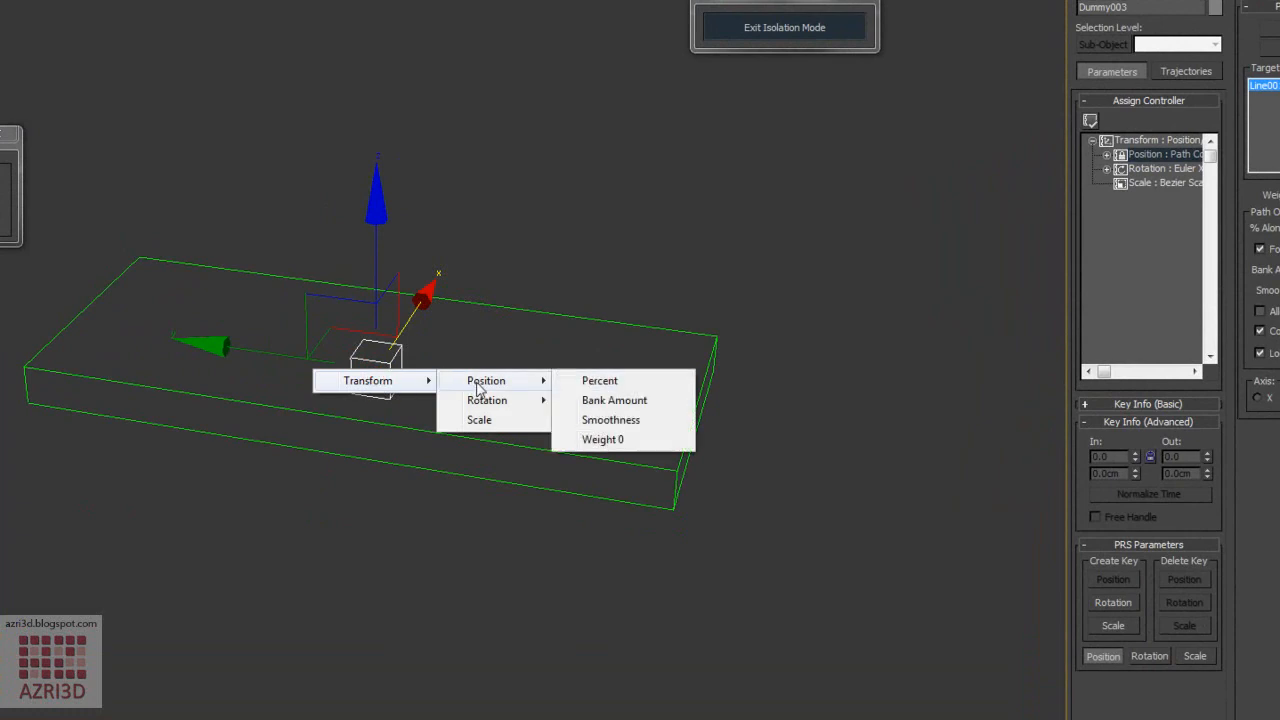
{"action": "left_click", "coordinate": [590, 382]}
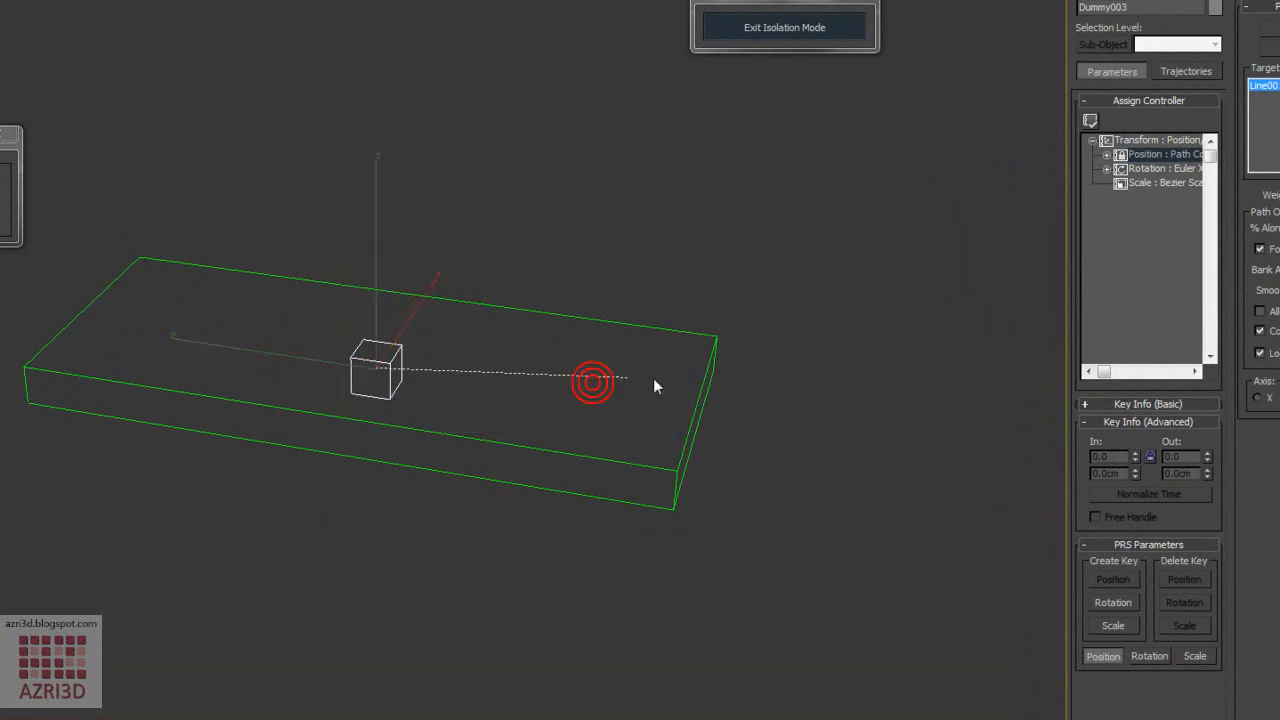
{"action": "left_click", "coordinate": [706, 384]}
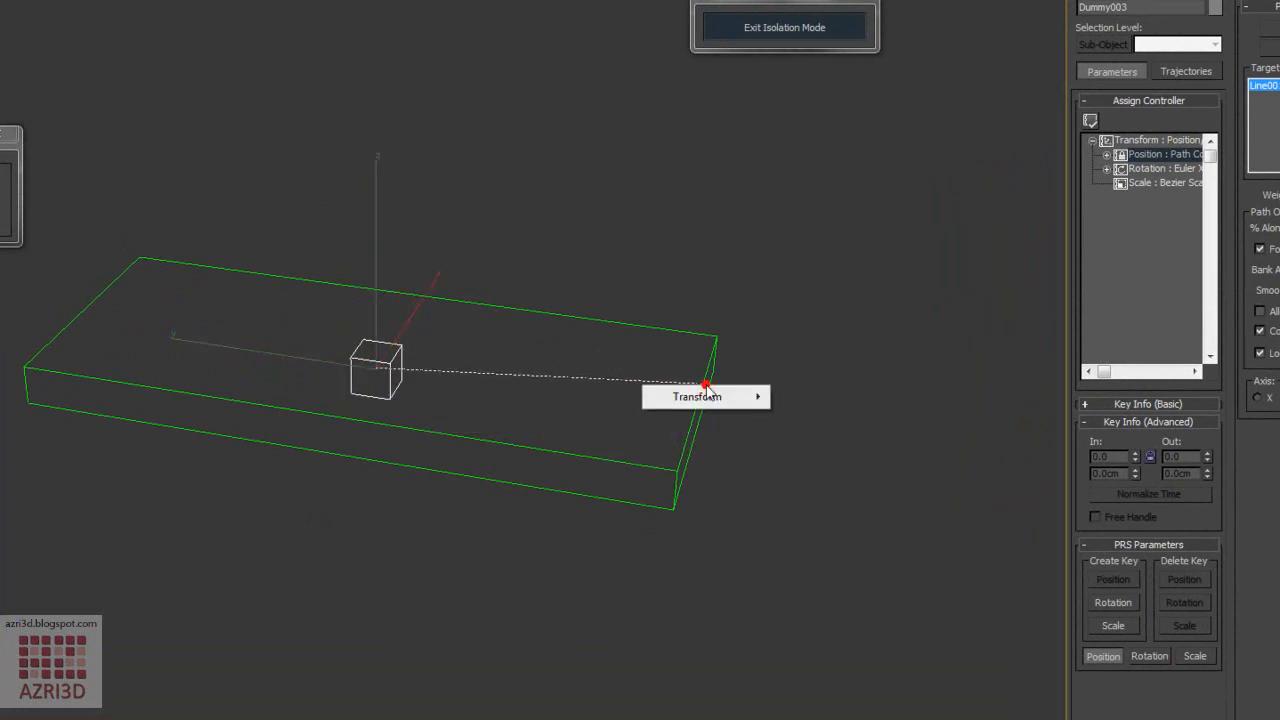
{"action": "mouse_move", "coordinate": [707, 397]}
{"action": "mouse_move", "coordinate": [818, 398]}
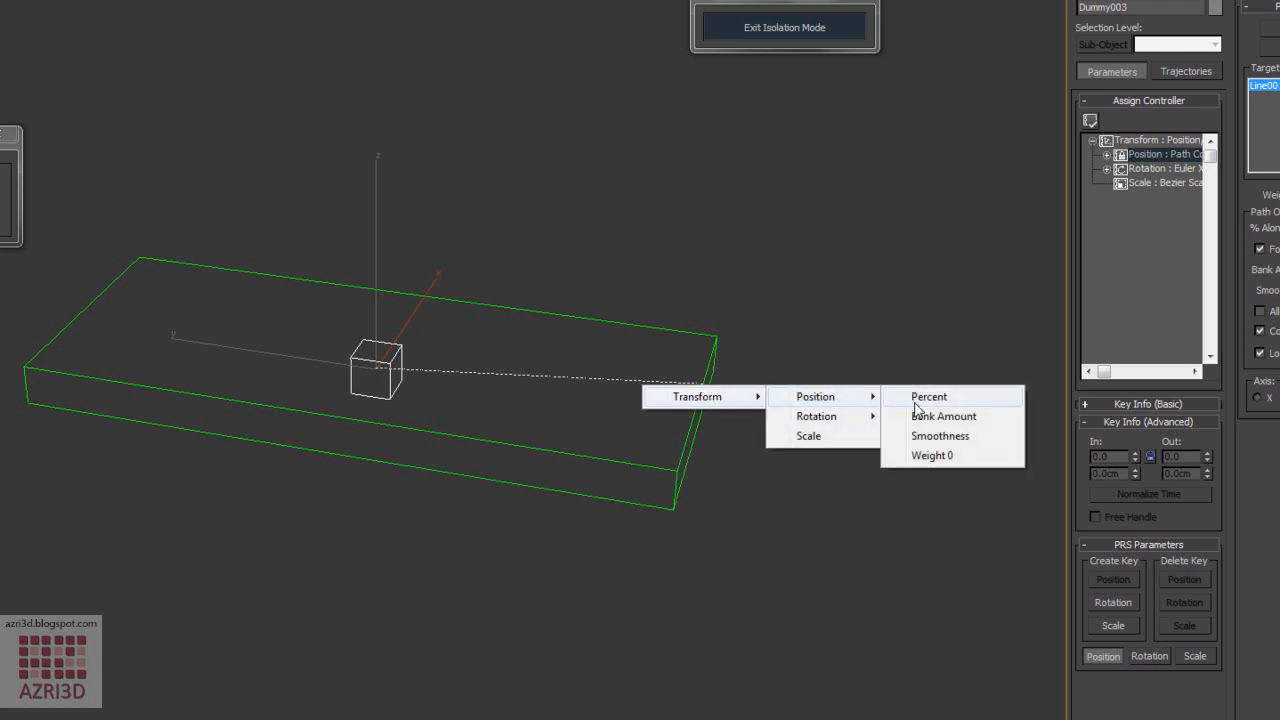
{"action": "left_click", "coordinate": [920, 399]}
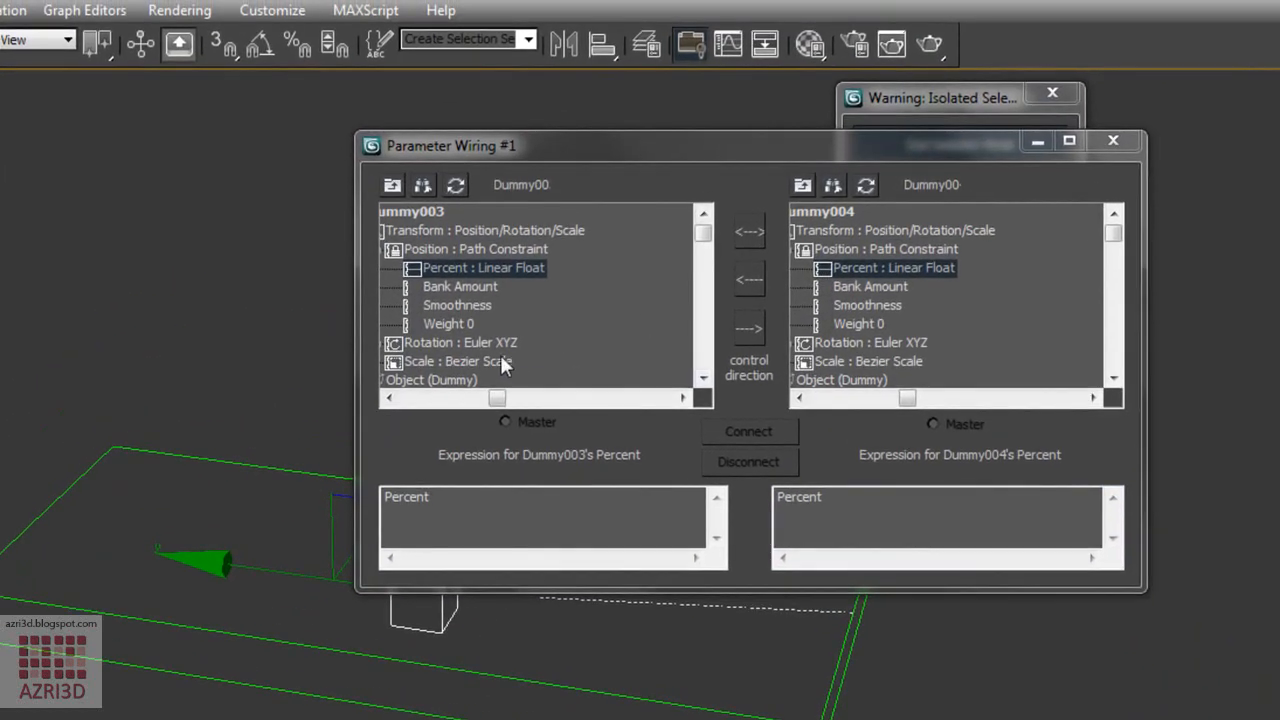
- Choose two-way control between the Percent tracks of Dummy003 and Dummy004, and exit isolation to show the whole car
{"action": "left_click_drag", "start_coordinate": [498, 398], "coordinate": [468, 400]}
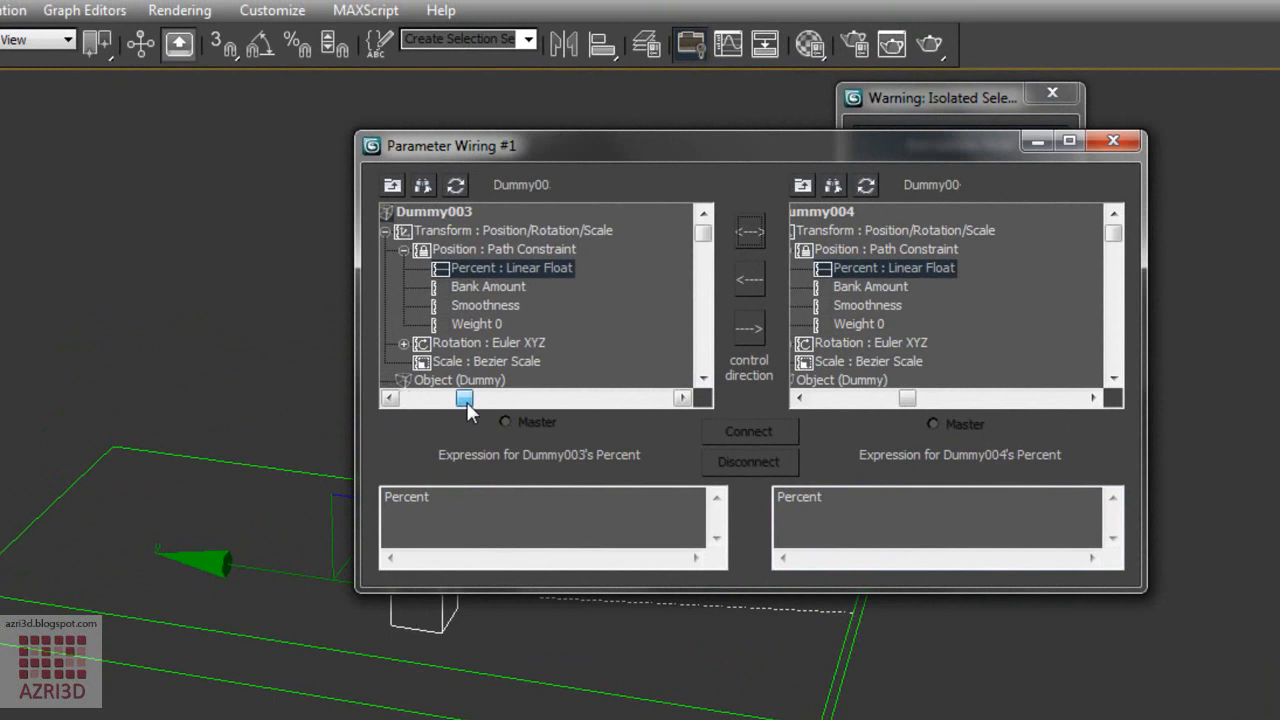
{"action": "left_click", "coordinate": [403, 343]}
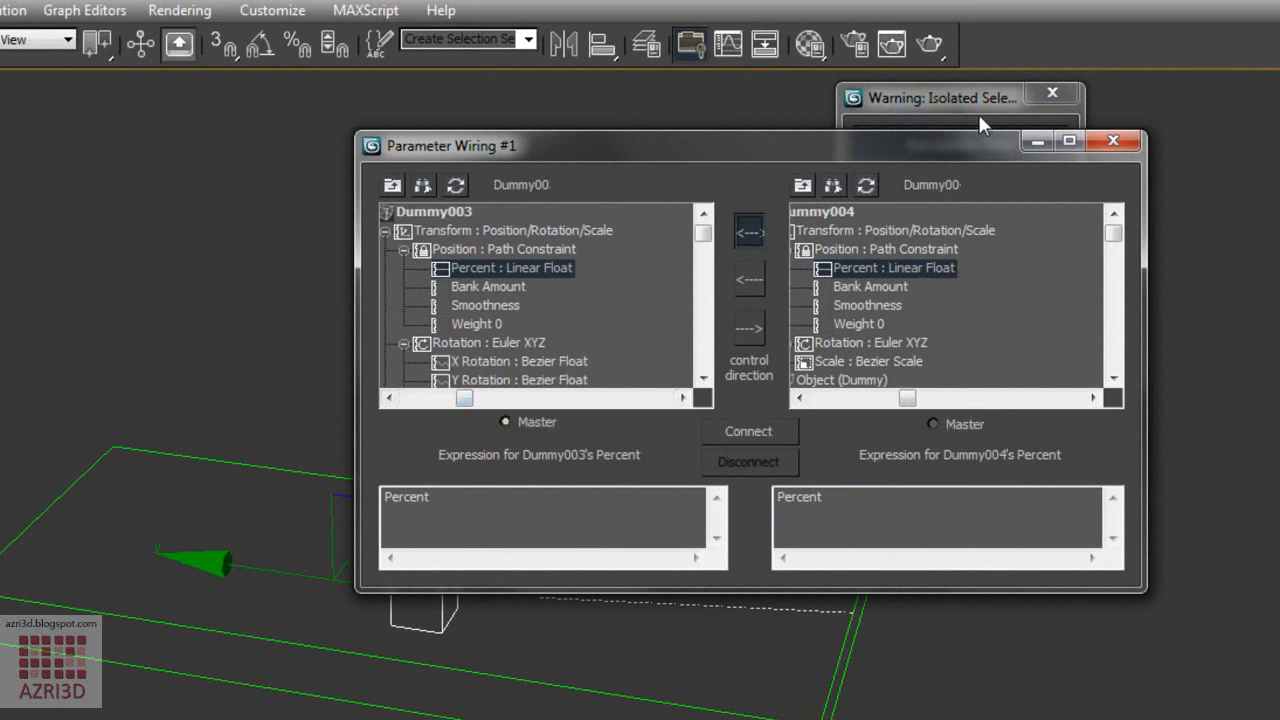
{"action": "left_click_drag", "start_coordinate": [982, 116], "coordinate": [1164, 38]}
{"action": "left_click", "coordinate": [1153, 73]}
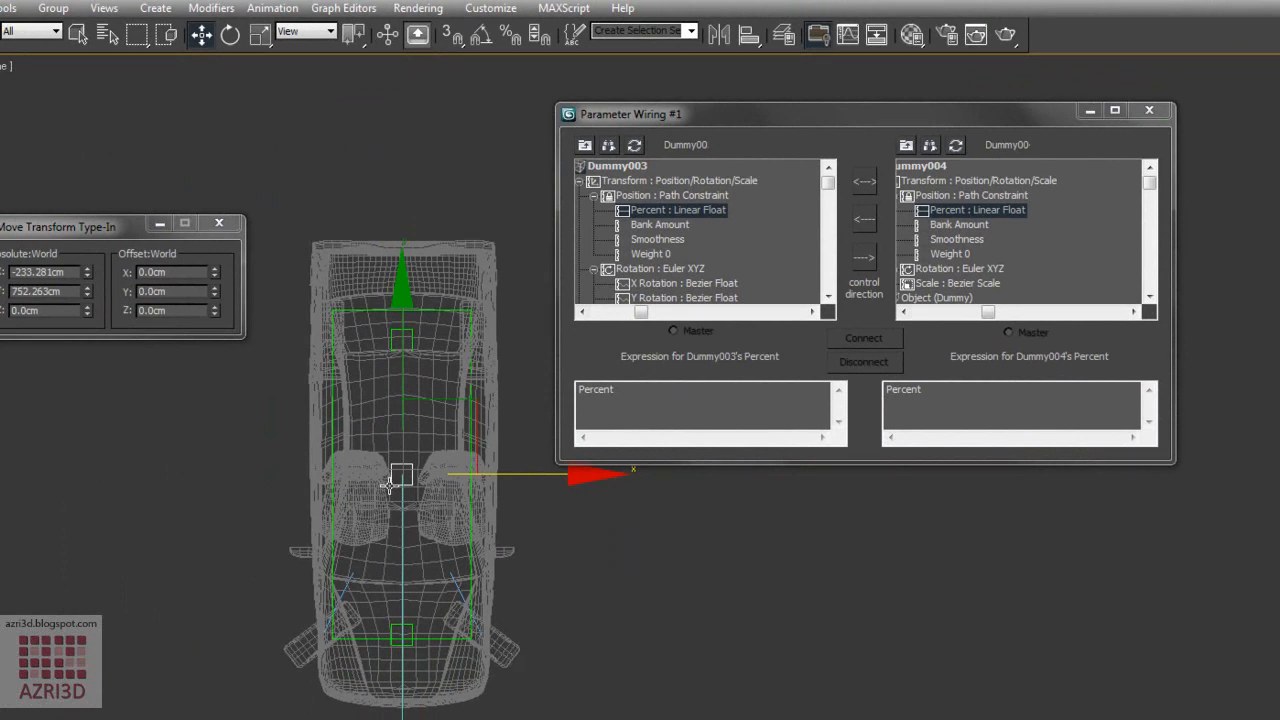
- Connect the two Percent tracks two-way with Dummy004 as master, and set Dummy003's expression to Percent+0.15
{"action": "left_click", "coordinate": [947, 392]}
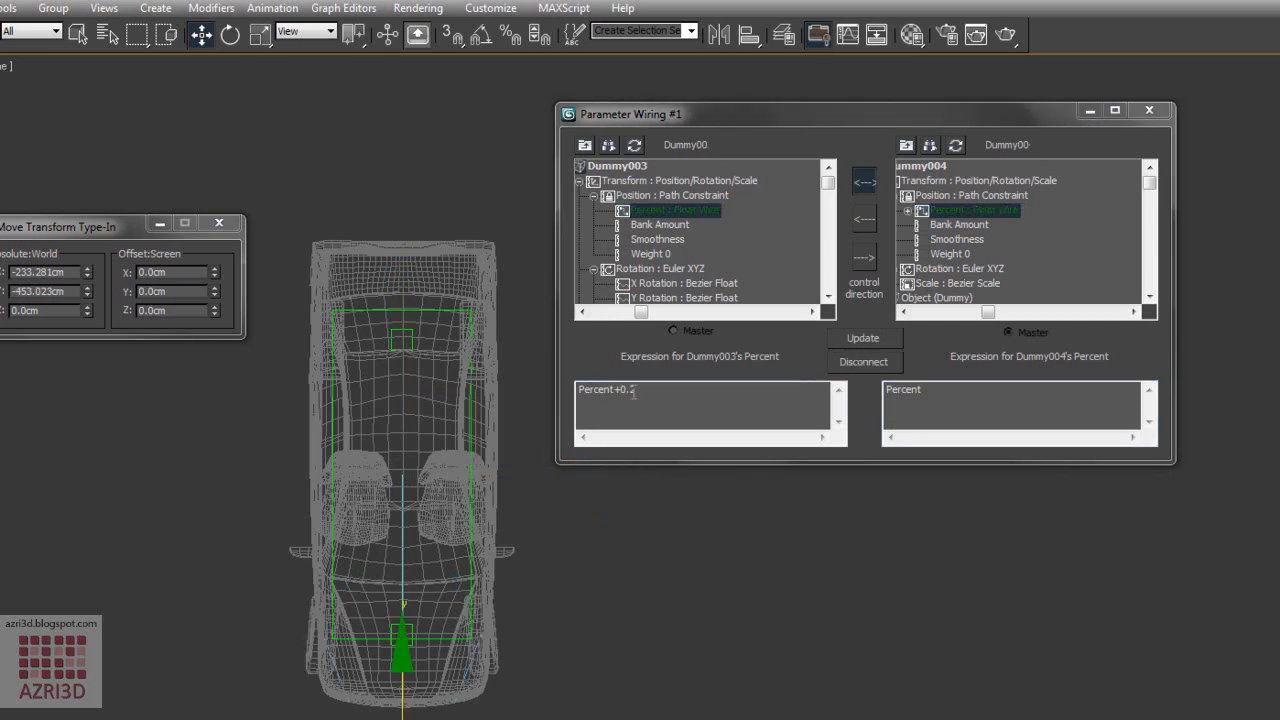
{"action": "left_click", "coordinate": [631, 390]}
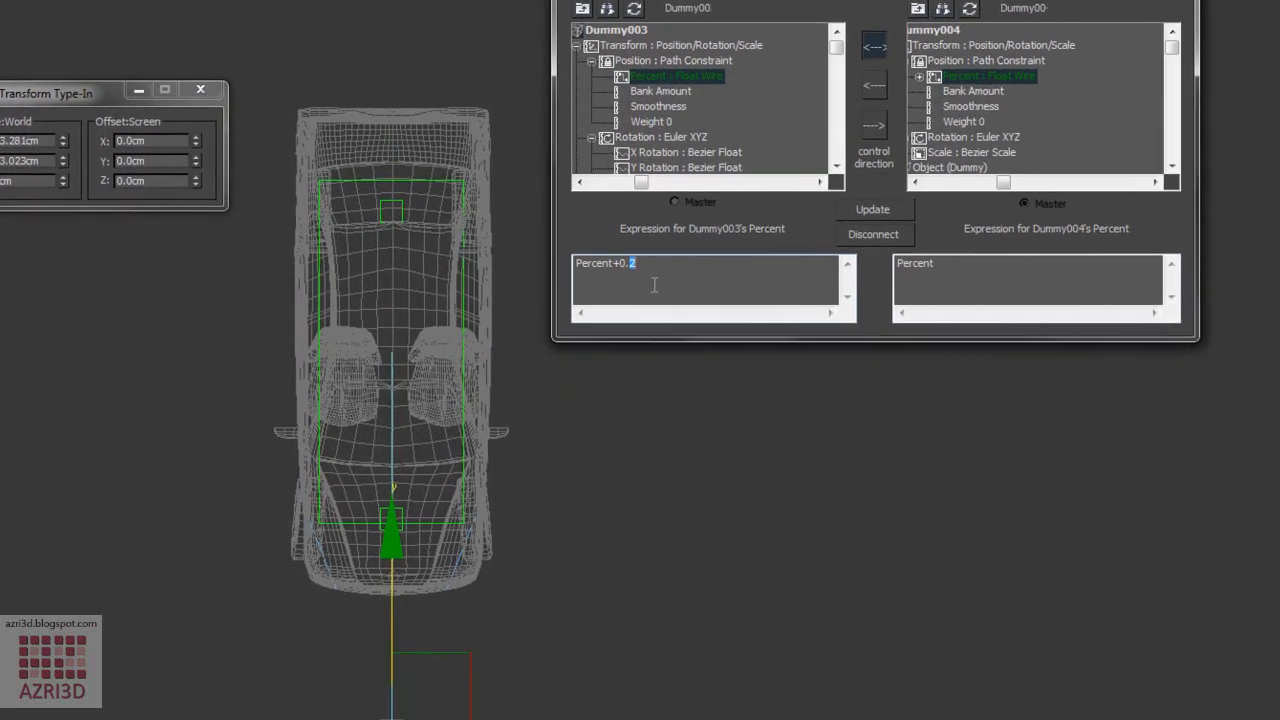
{"action": "type", "text": "1.5"}
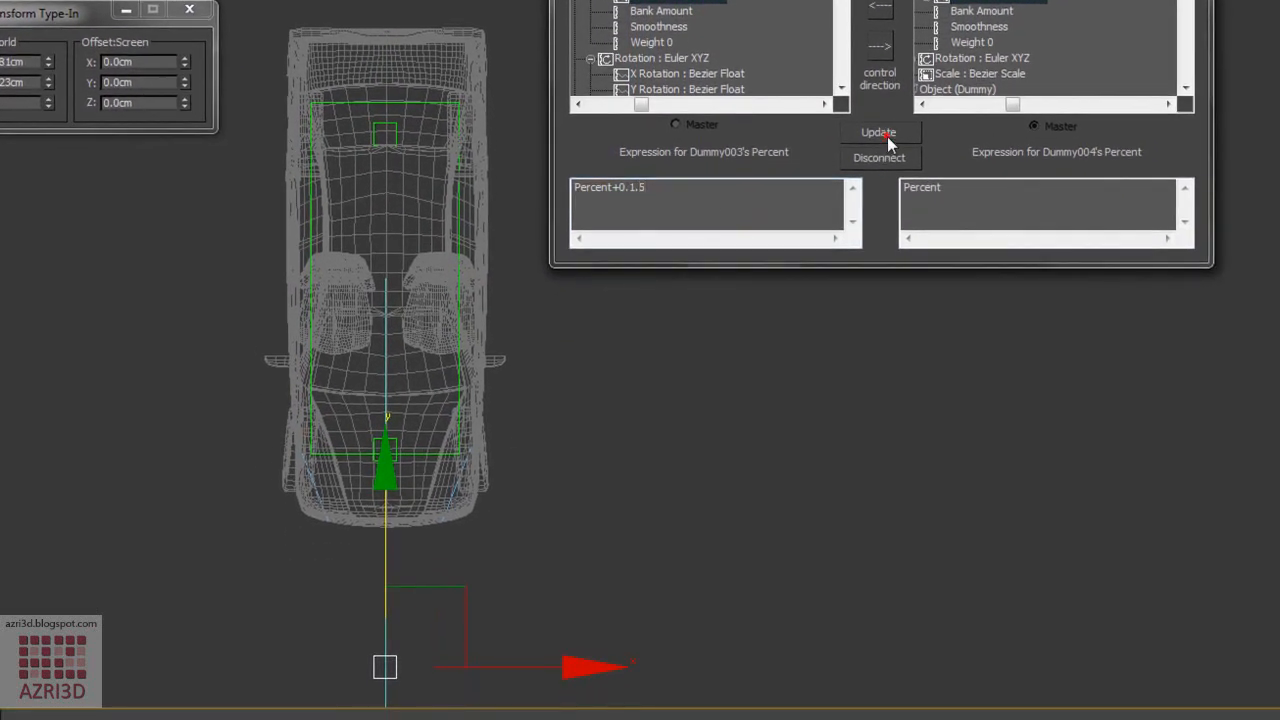
{"action": "left_click", "coordinate": [887, 138]}
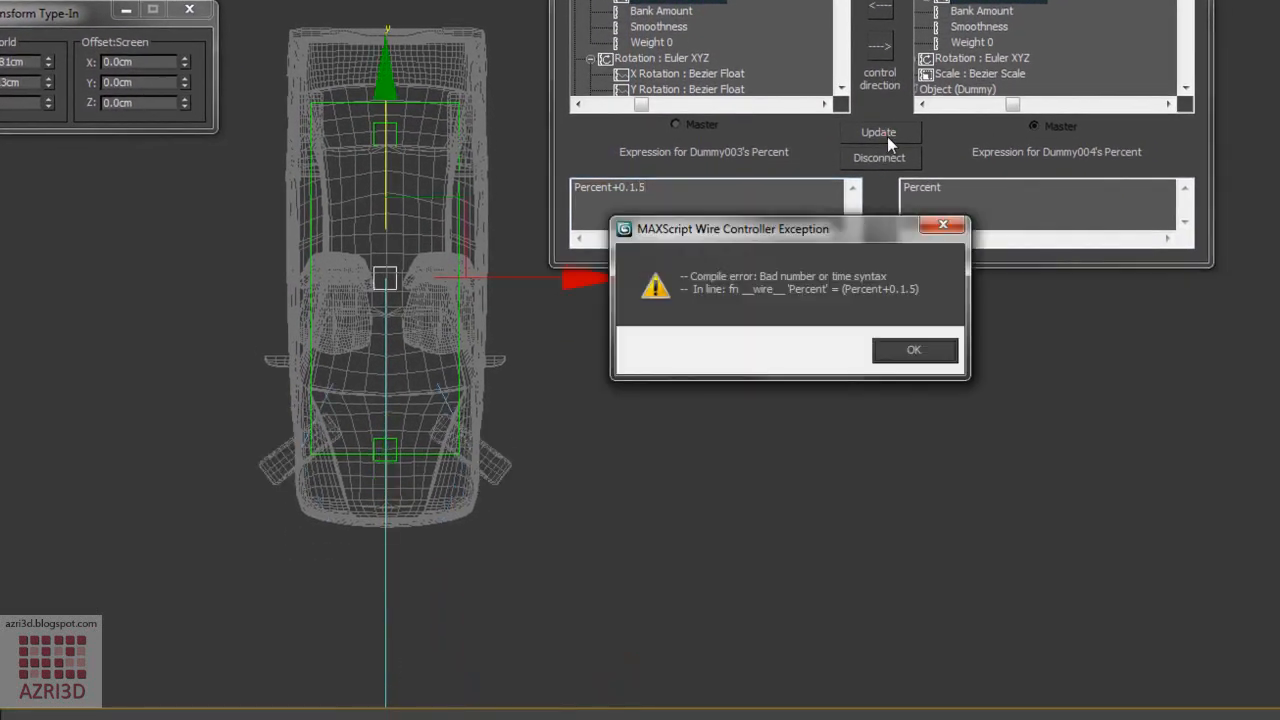
{"action": "left_click", "coordinate": [900, 350]}
{"action": "double_click", "coordinate": [636, 191]}
{"action": "type", "text": "5"}
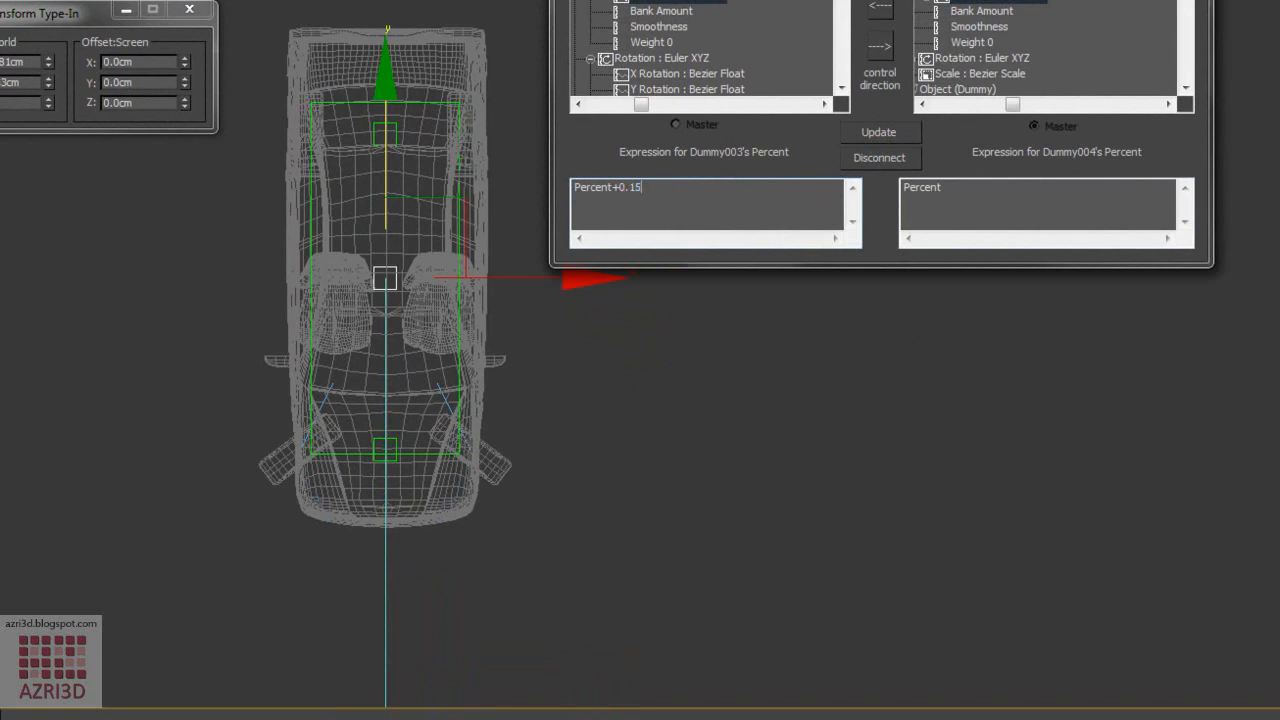
{"action": "left_click", "coordinate": [890, 132]}
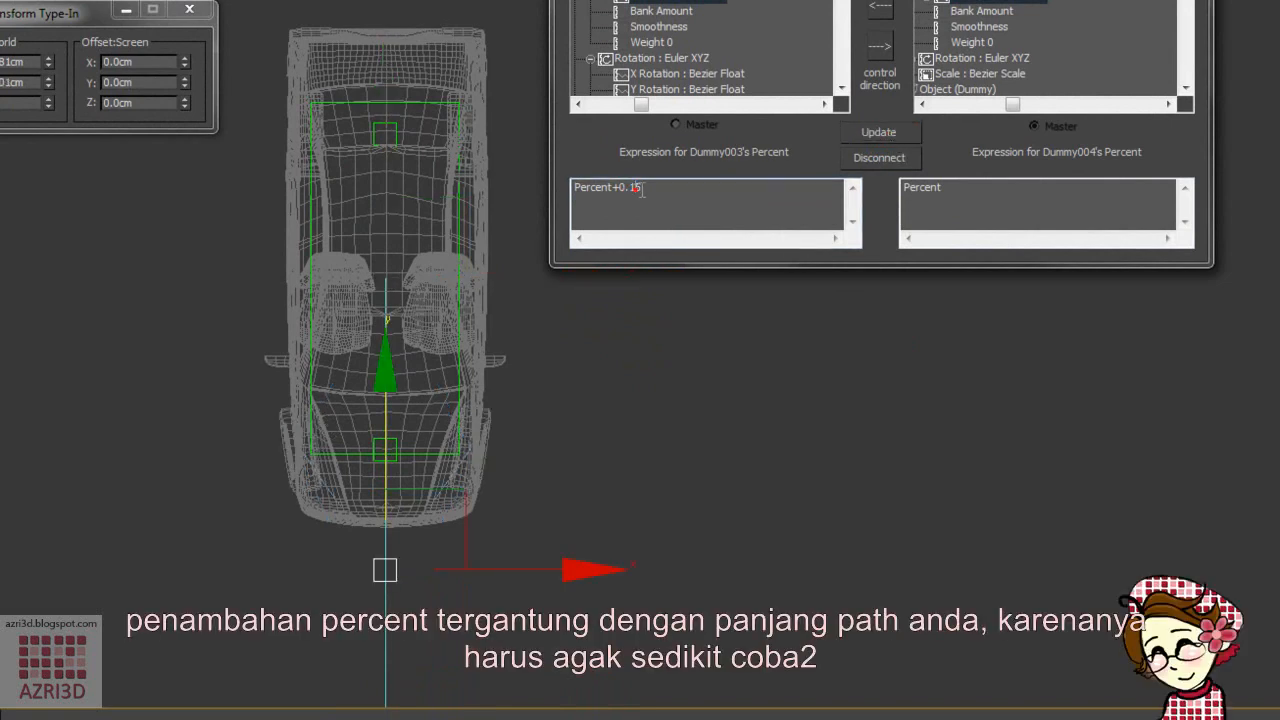
- Refine Dummy003's wire expression by trying Percent+0.17 and settling on Percent+0.18, updating the wiring
{"action": "double_click", "coordinate": [648, 190]}
{"action": "left_click", "coordinate": [868, 136]}
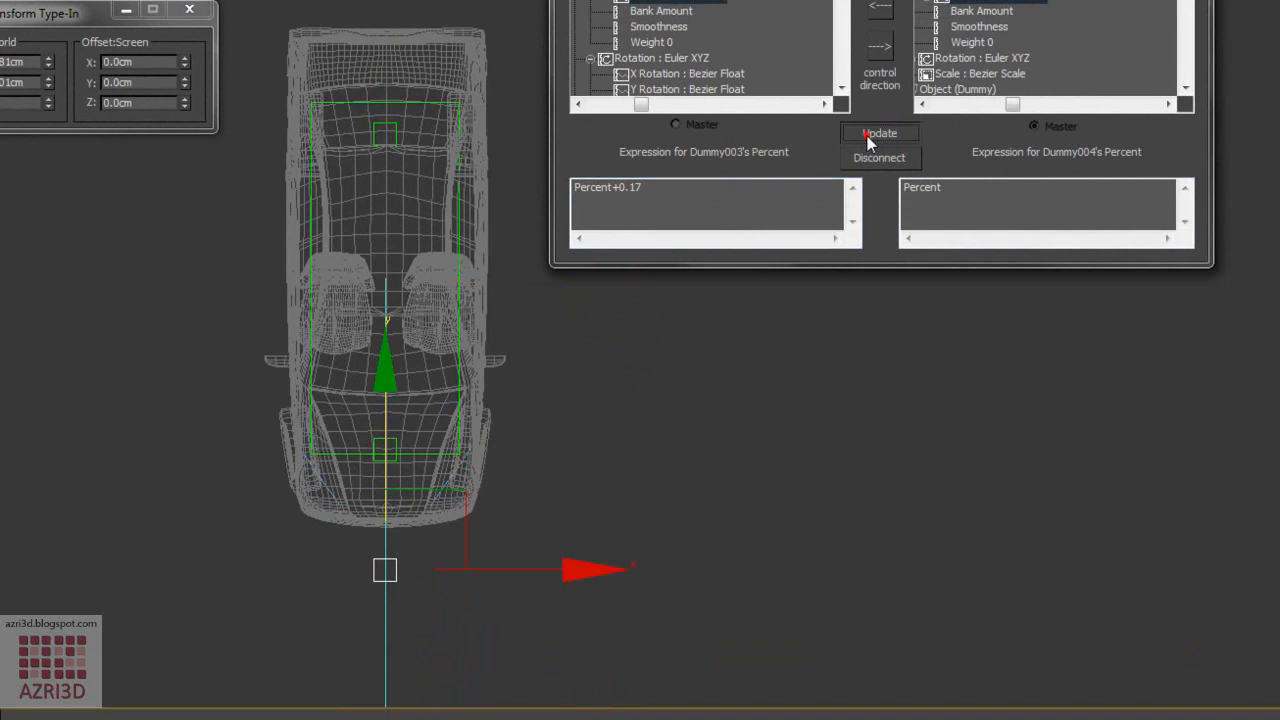
{"action": "double_click", "coordinate": [634, 187]}
{"action": "type", "text": "18"}
{"action": "left_click", "coordinate": [885, 133]}
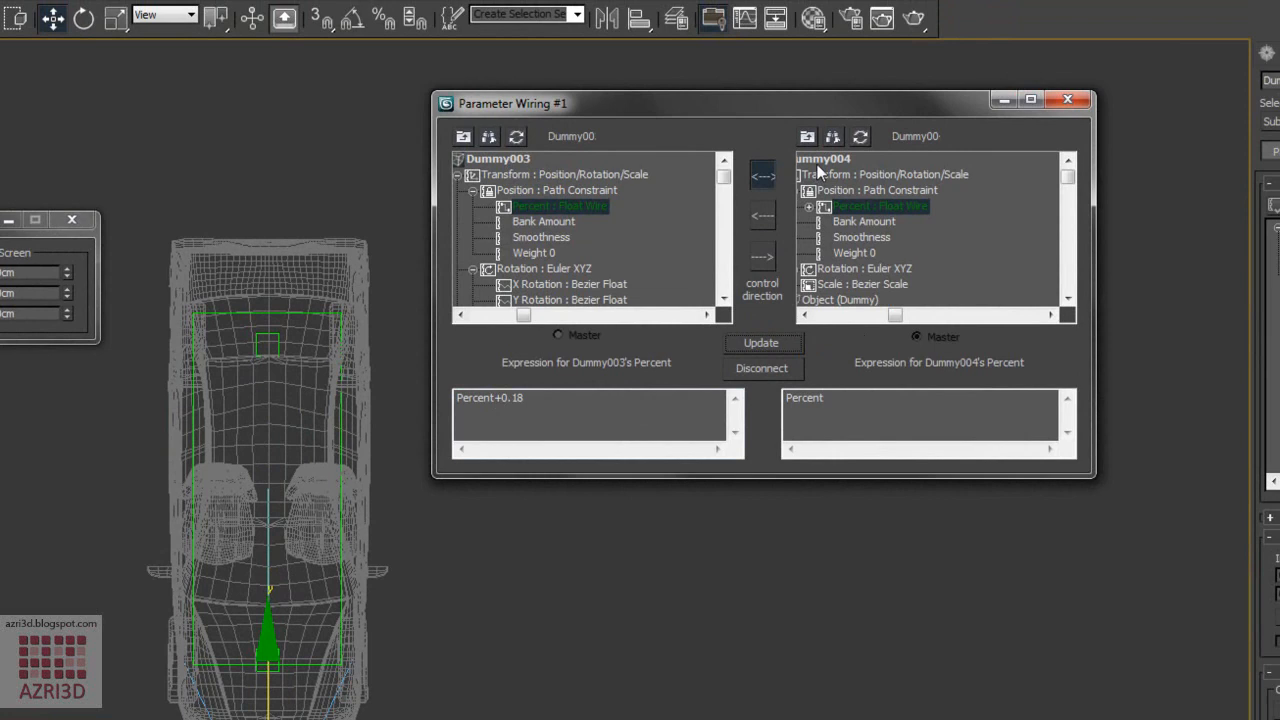
{"action": "left_click_drag", "start_coordinate": [895, 314], "coordinate": [840, 314]}
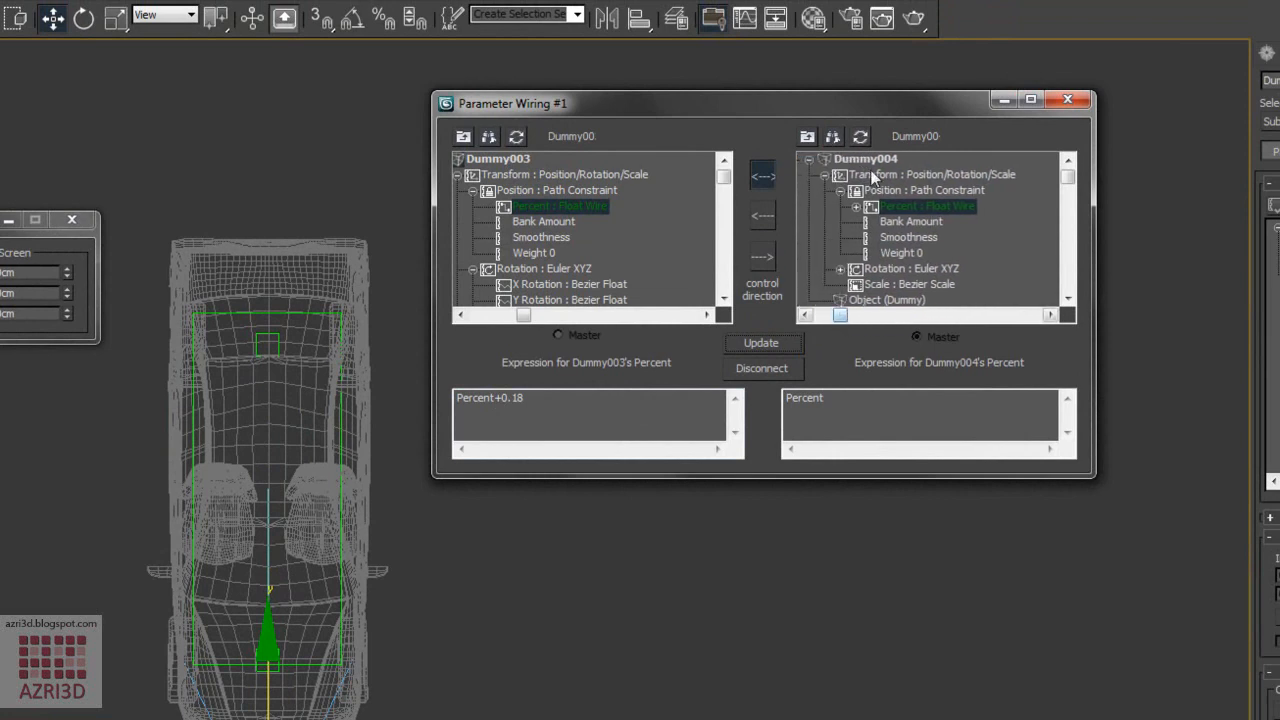
{"action": "left_click", "coordinate": [776, 348]}
{"action": "left_click_drag", "start_coordinate": [894, 107], "coordinate": [975, 14]}
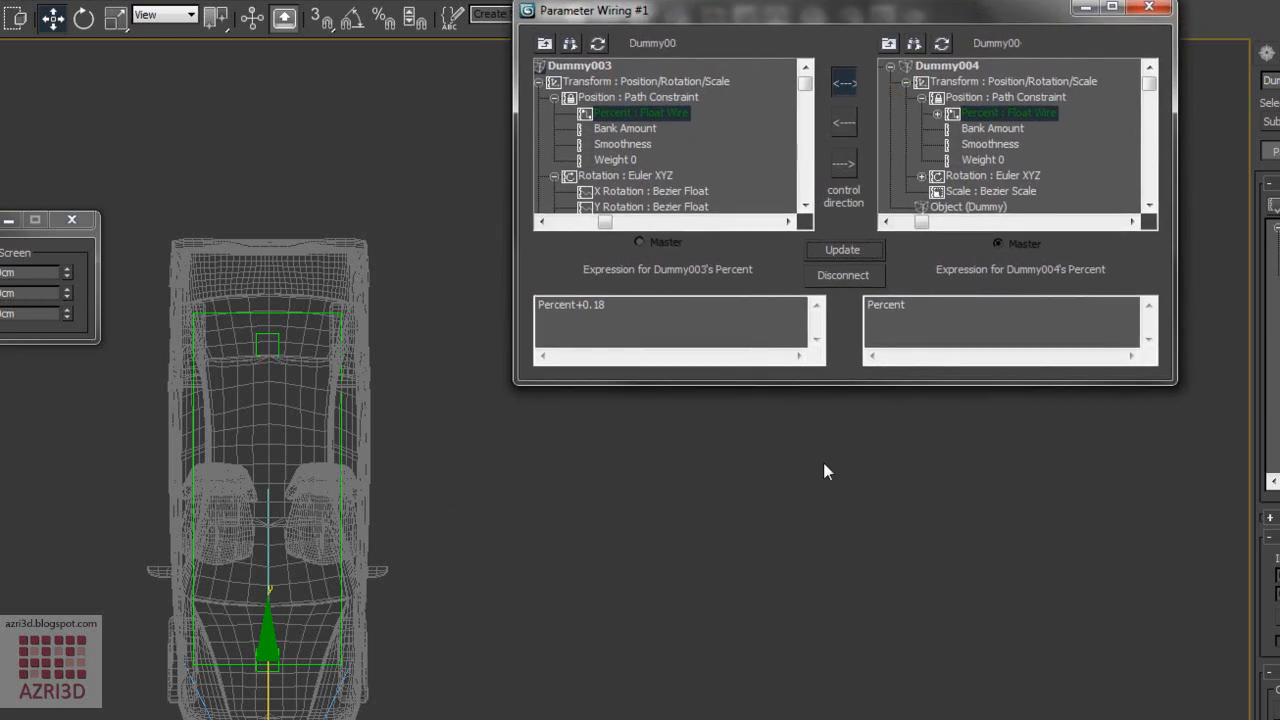
- Play the animation in the perspective view to check how the car follows the path, and return to frame 0
{"action": "scroll", "coordinate": [698, 486], "scroll_direction": "down", "scroll_amount": 3}
{"action": "scroll", "coordinate": [660, 522], "scroll_direction": "up", "scroll_amount": 1}
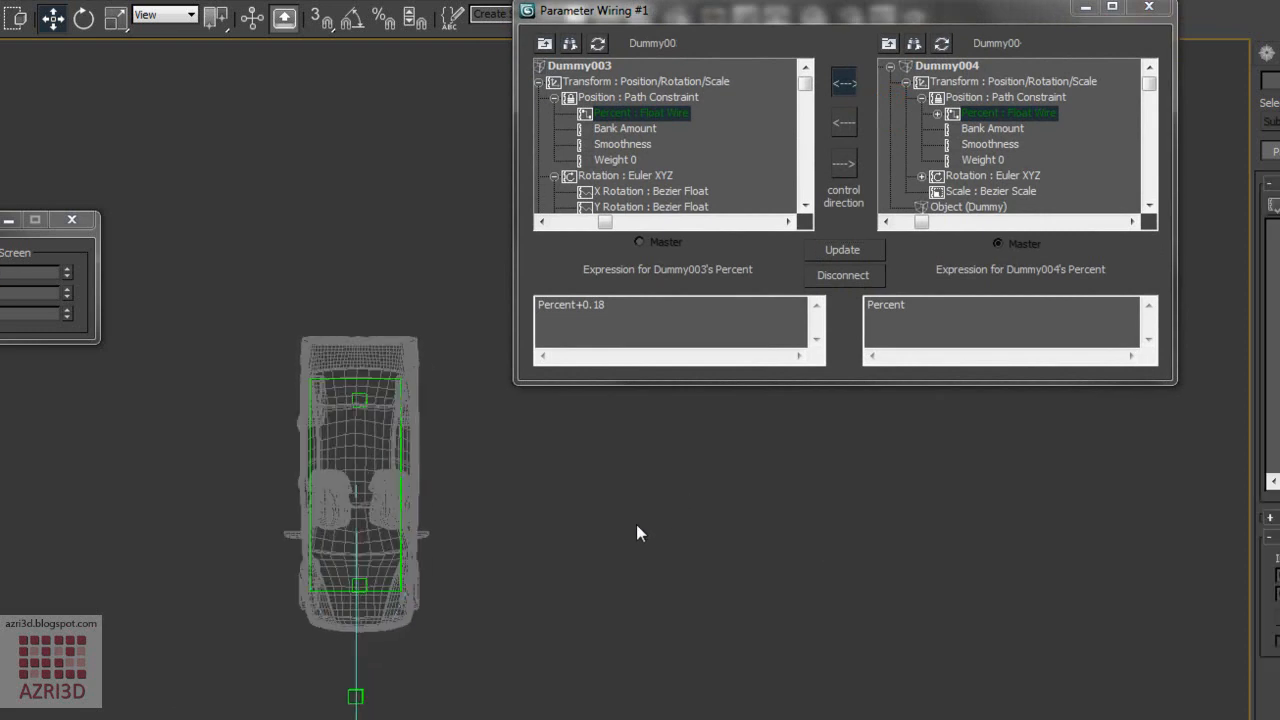
{"action": "key", "text": "p"}
{"action": "middle_click_drag", "start_coordinate": [475, 584], "coordinate": [545, 447], "text": "alt"}
{"action": "left_click", "coordinate": [163, 535]}
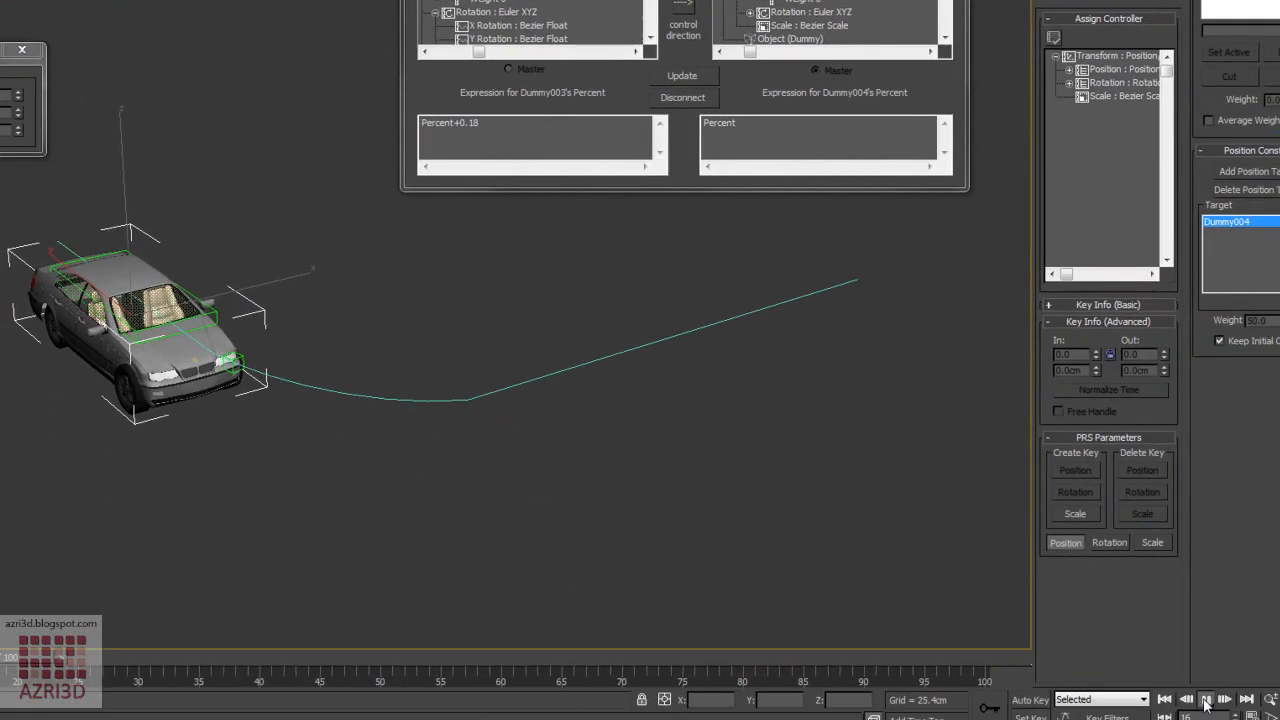
{"action": "left_click", "coordinate": [1197, 689]}
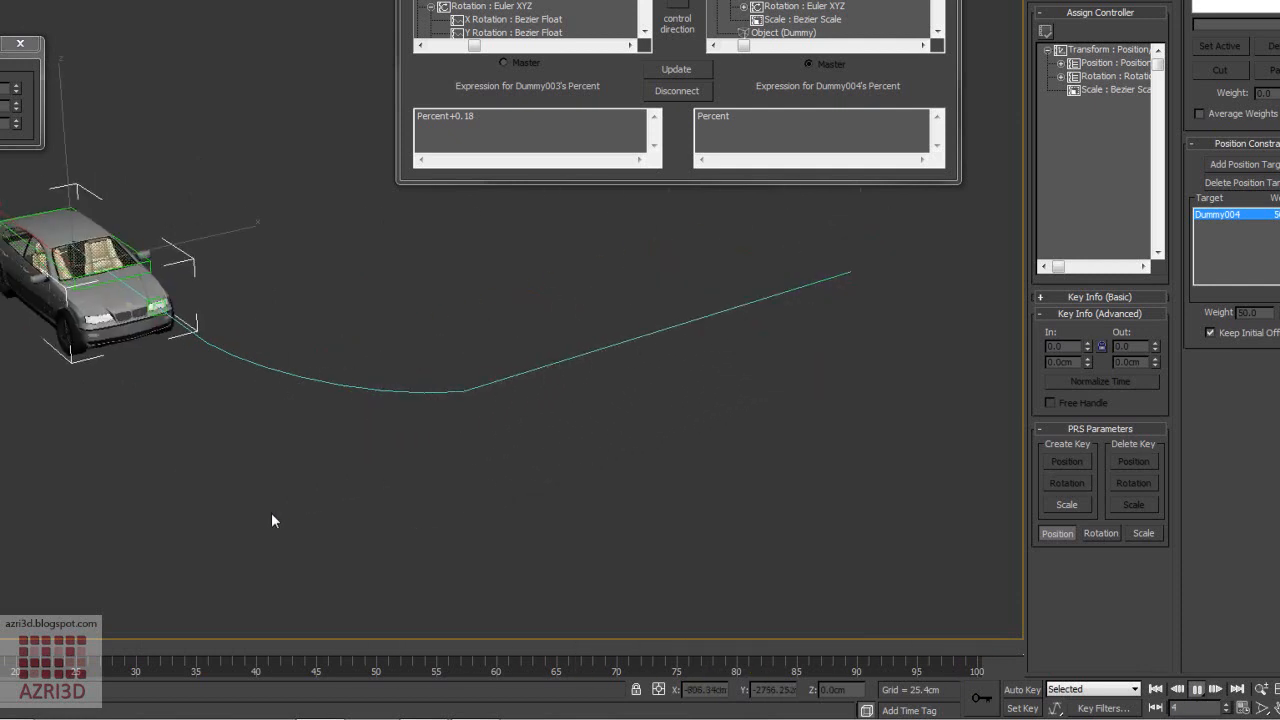
{"action": "key", "text": "Escape"}
{"action": "key", "text": "Home"}
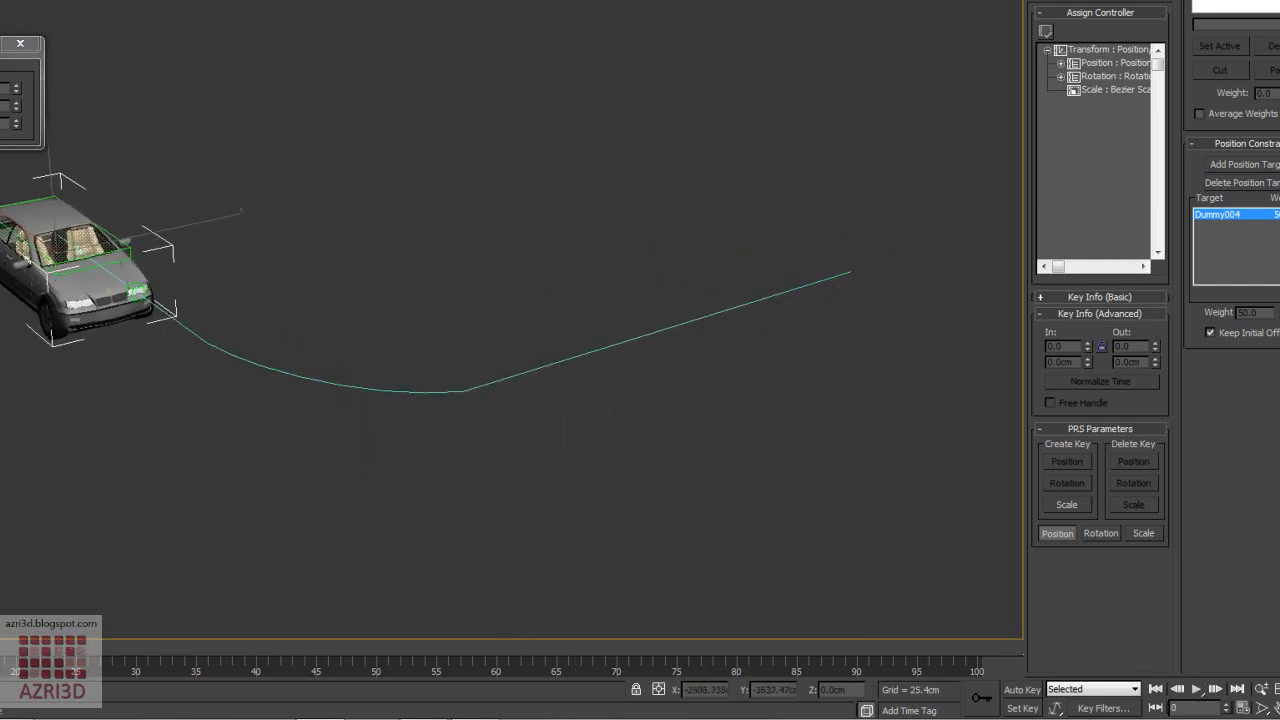
- Display the perspective view in wireframe and select the small wheel-control dummy between the front wheels for moving
{"action": "key", "text": "w"}
{"action": "key", "text": "F3"}
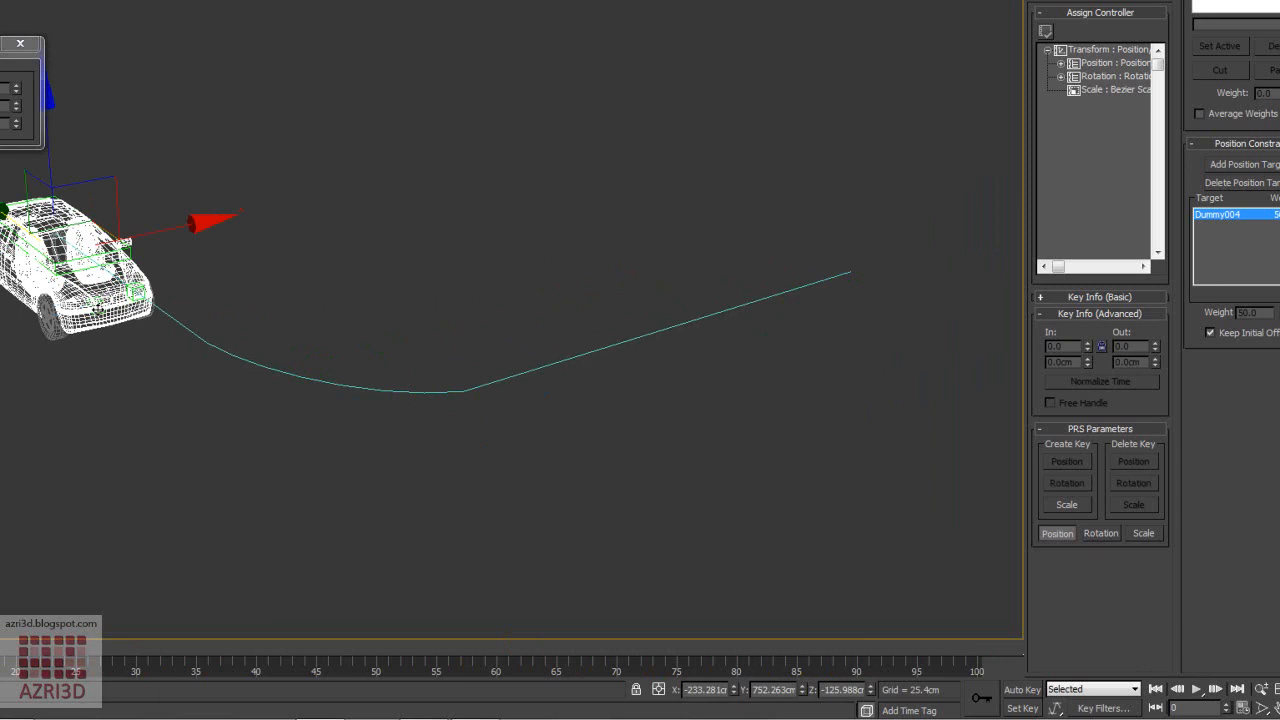
{"action": "left_click", "coordinate": [100, 312]}
{"action": "key", "text": "z"}
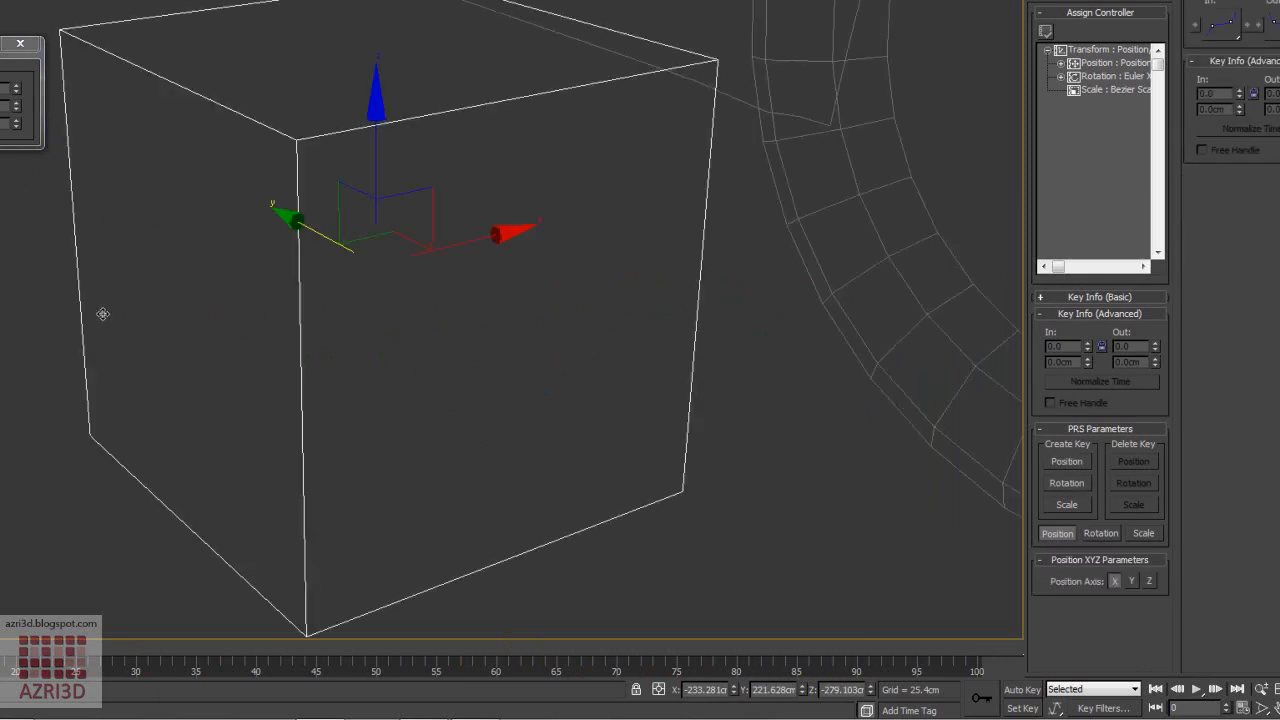
{"action": "left_click", "coordinate": [449, 350]}
{"action": "scroll", "coordinate": [460, 369], "scroll_direction": "down", "scroll_amount": 3}
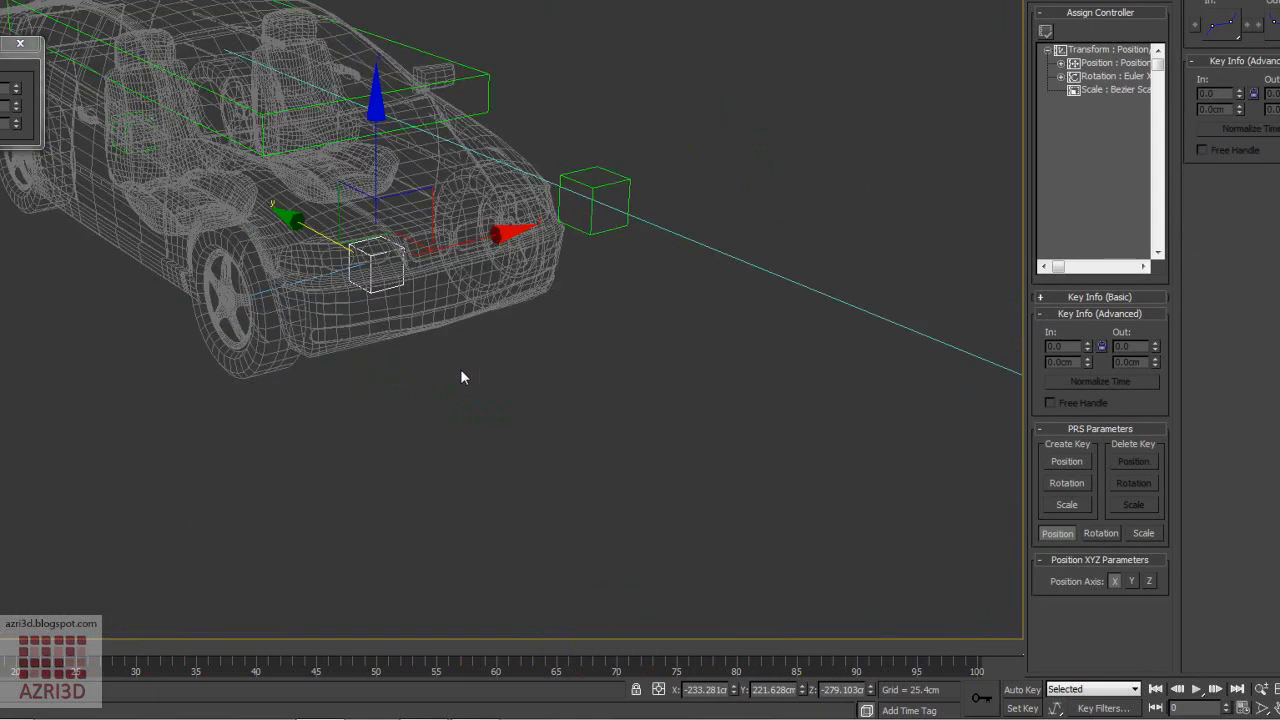
{"action": "scroll", "coordinate": [461, 377], "scroll_direction": "up", "scroll_amount": 1}
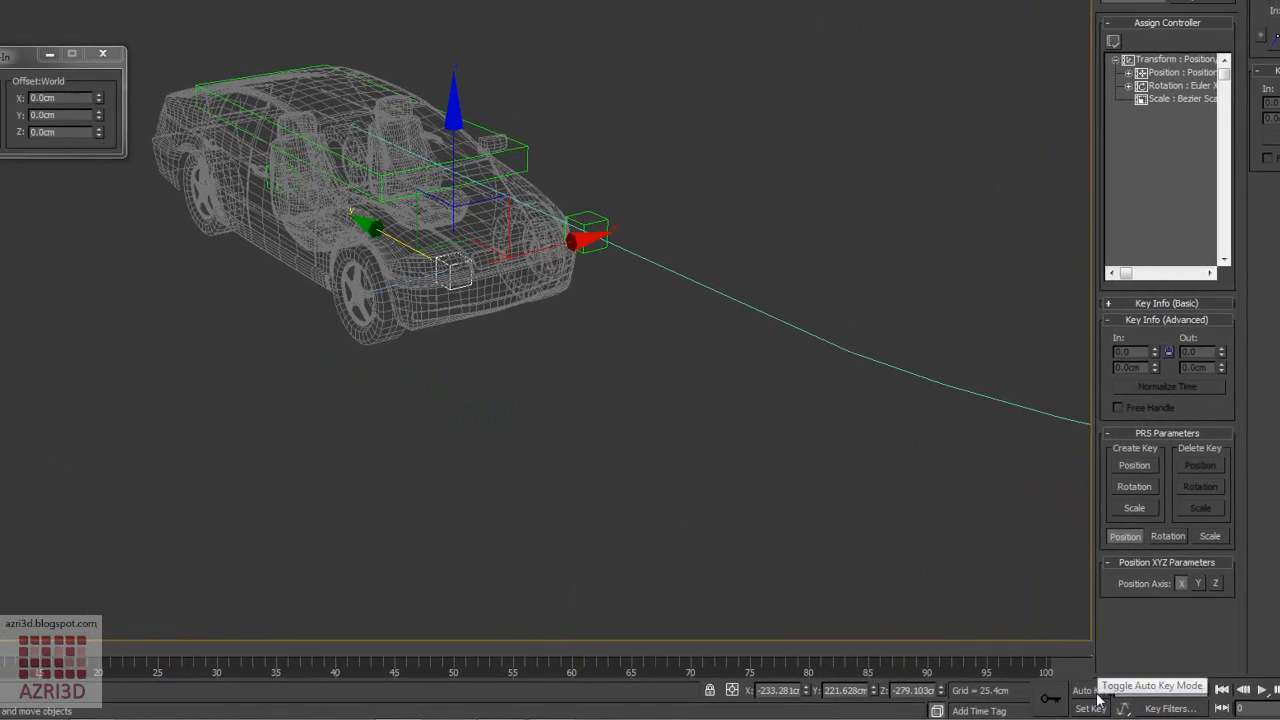
- Record with Auto Key a rotation of the front wheel dummy at frame 15, about 89 degrees around X
{"action": "left_click", "coordinate": [1230, 692]}
{"action": "left_click_drag", "start_coordinate": [67, 655], "coordinate": [226, 653]}
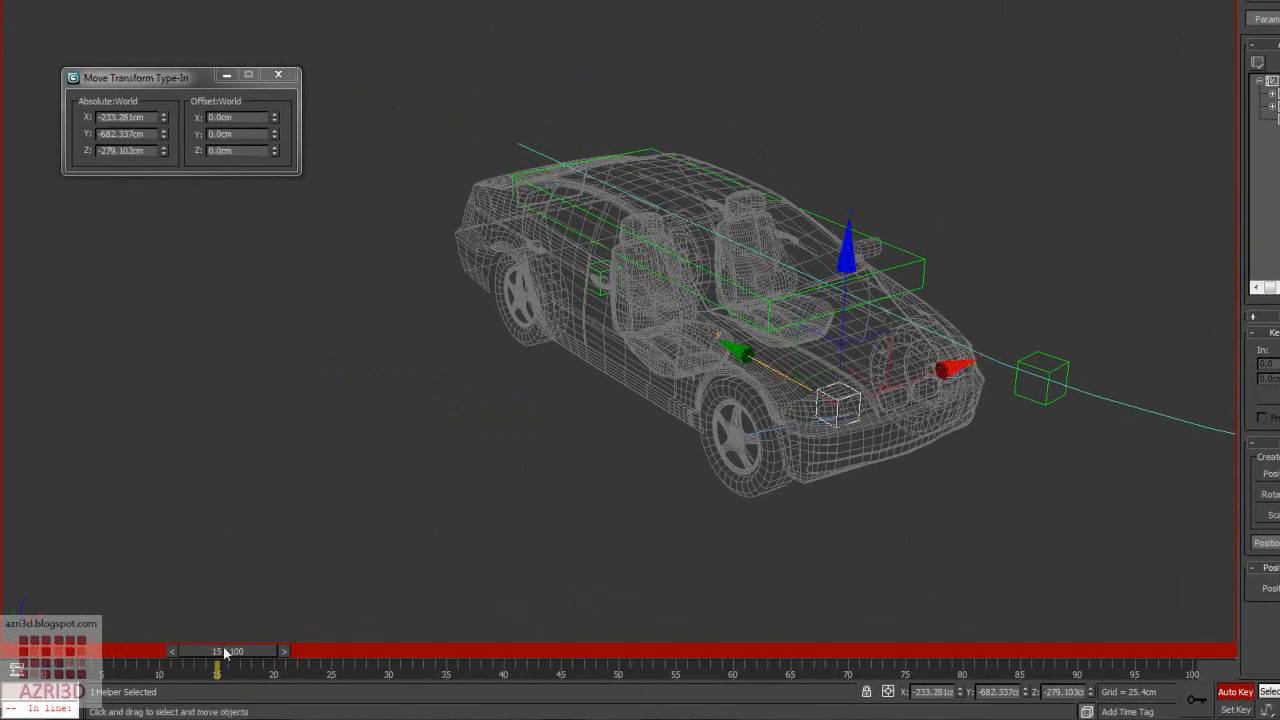
{"action": "key", "text": "e"}
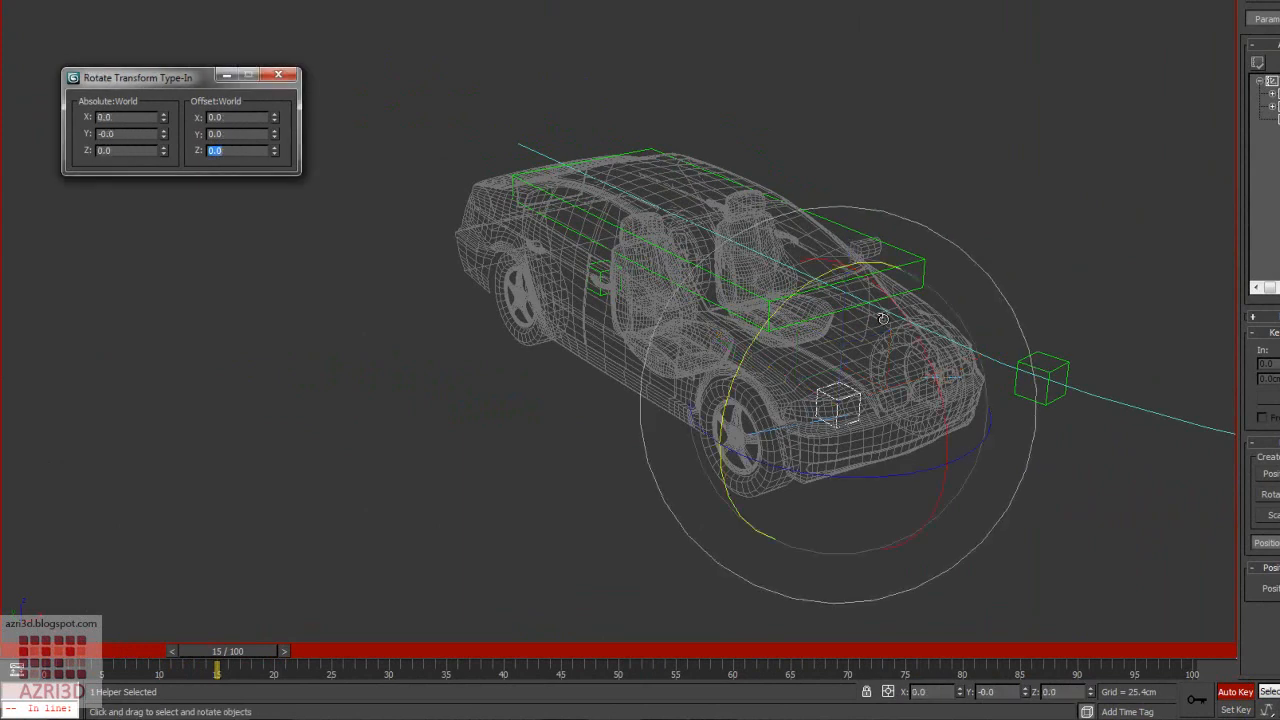
{"action": "left_click_drag", "start_coordinate": [882, 290], "coordinate": [919, 437]}
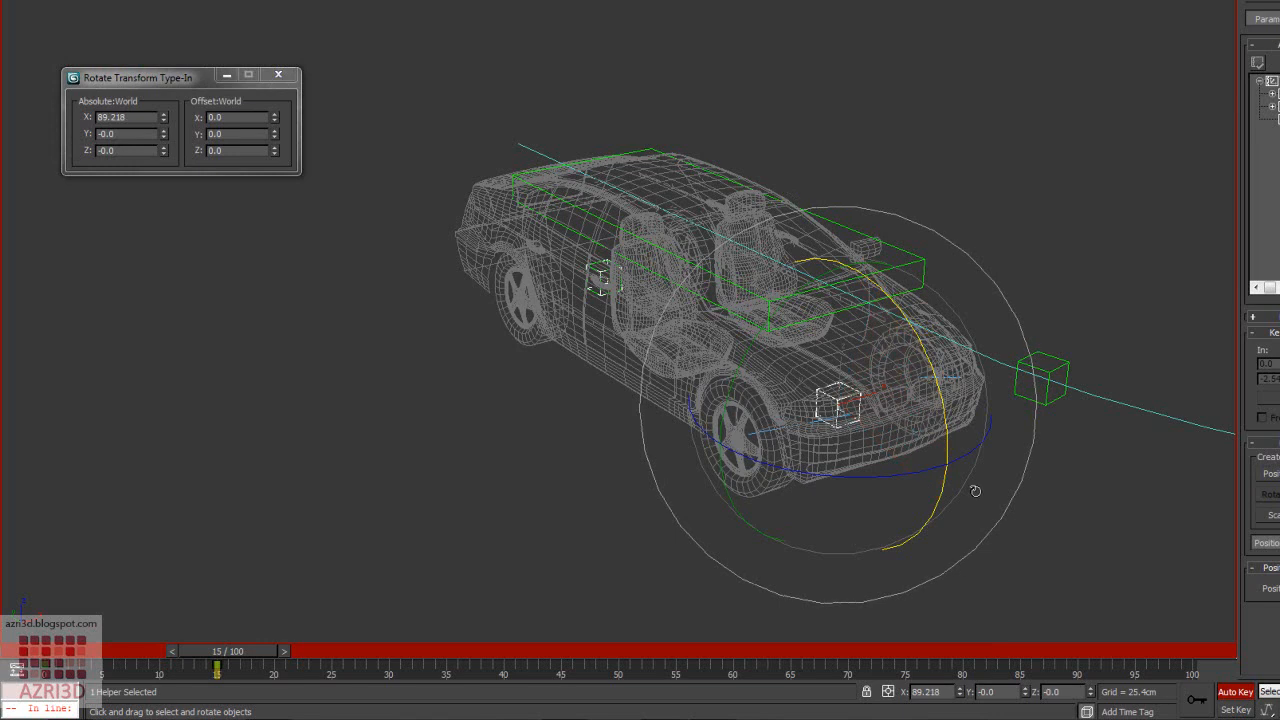
{"action": "left_click", "coordinate": [1236, 691]}
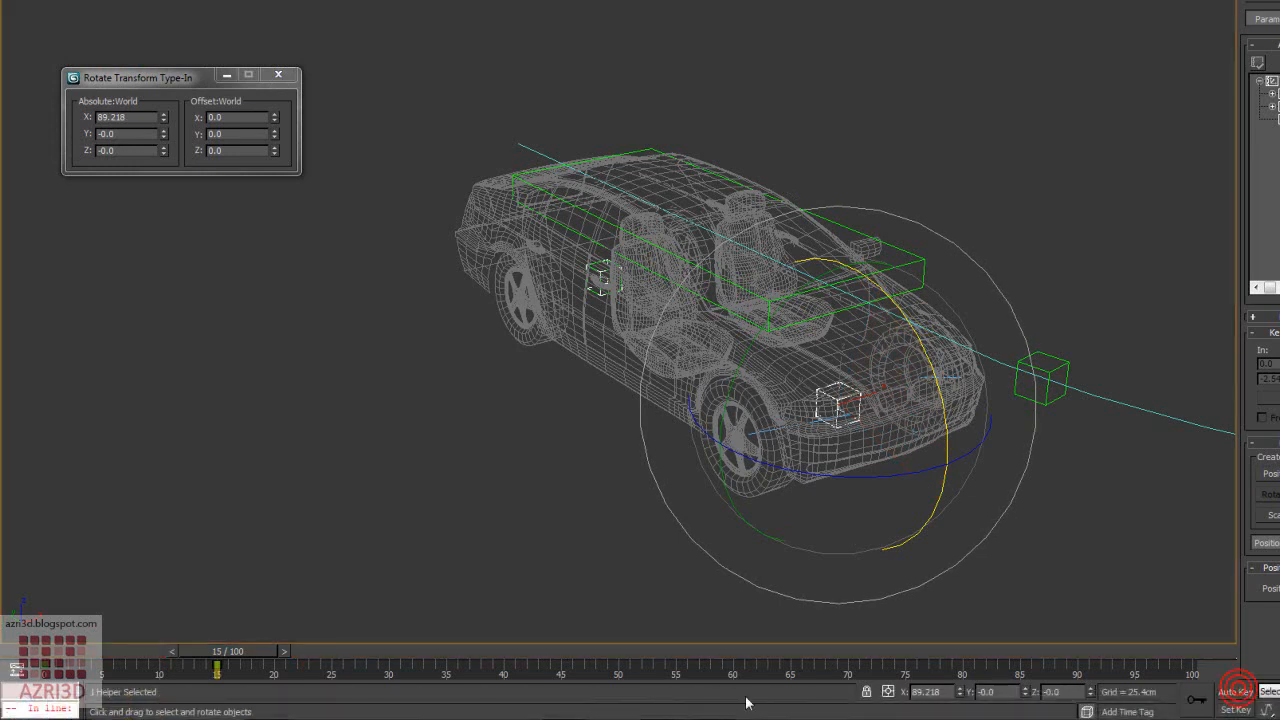
- Show the X_Rotation Animation curve of the rear wheel dummy, Dummy001, in the mini curve editor
{"action": "left_click", "coordinate": [18, 673]}
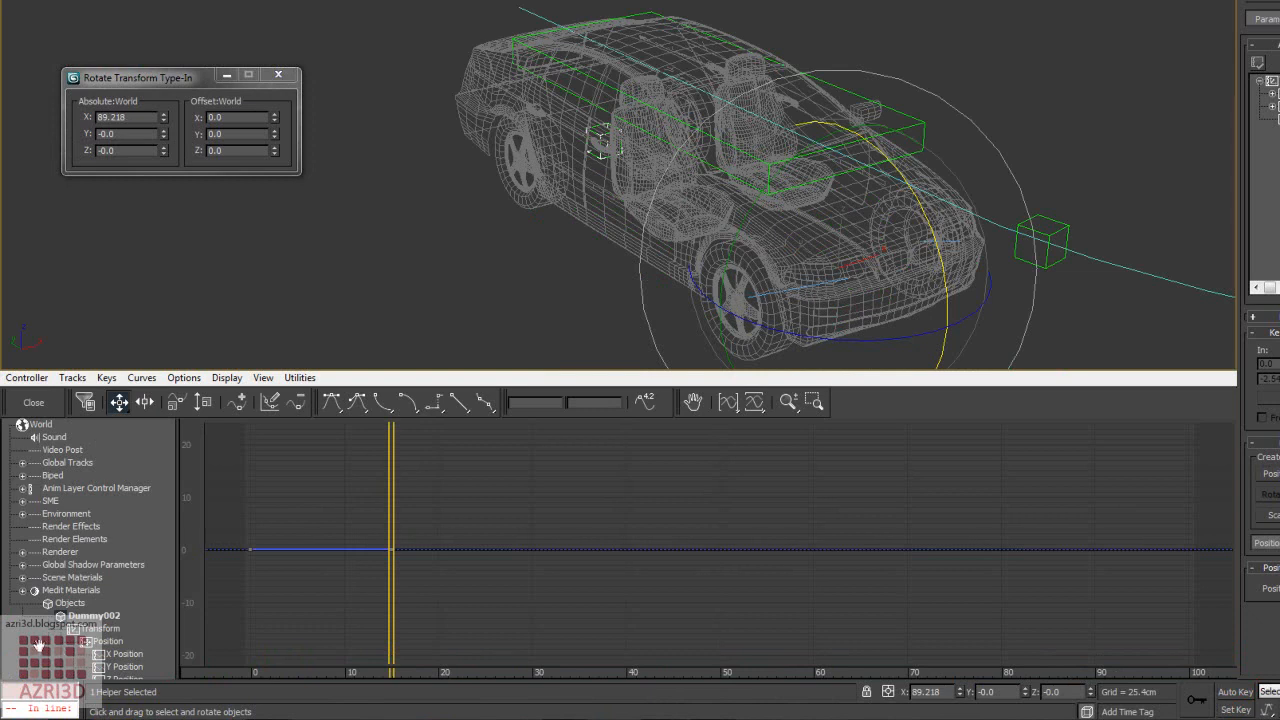
{"action": "scroll", "coordinate": [44, 530], "scroll_direction": "down", "scroll_amount": 3}
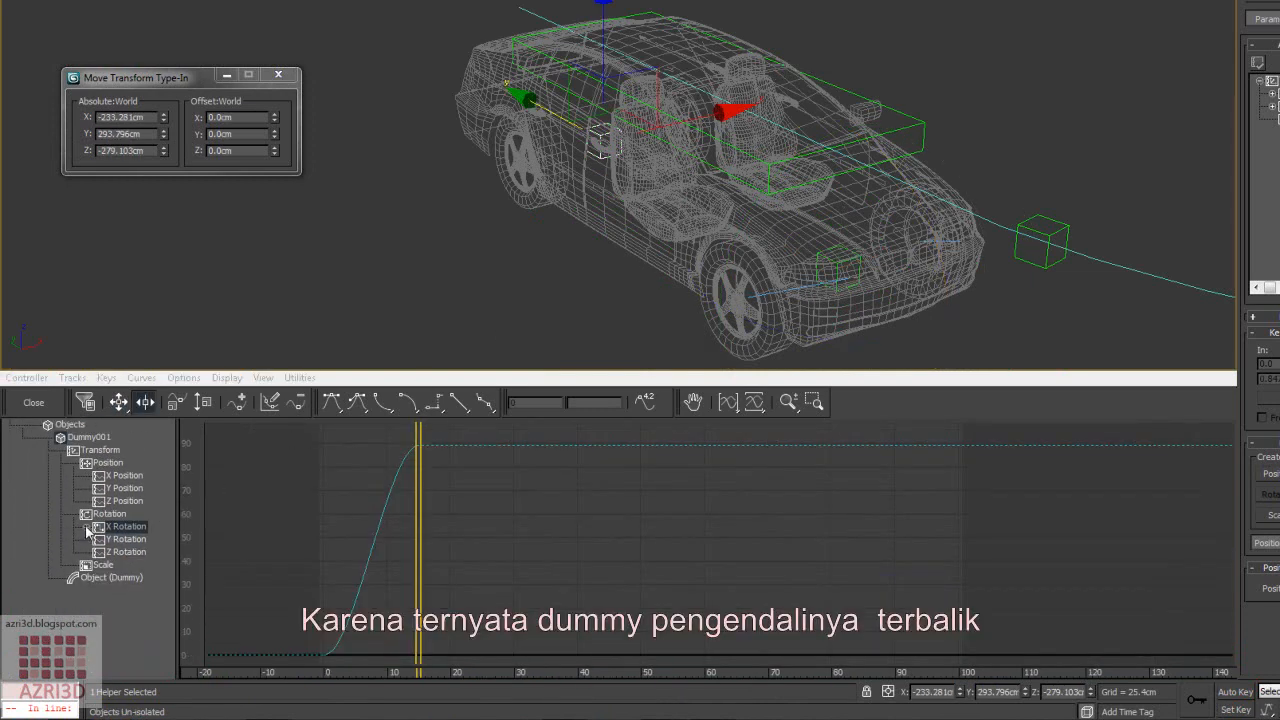
{"action": "left_click", "coordinate": [86, 526]}
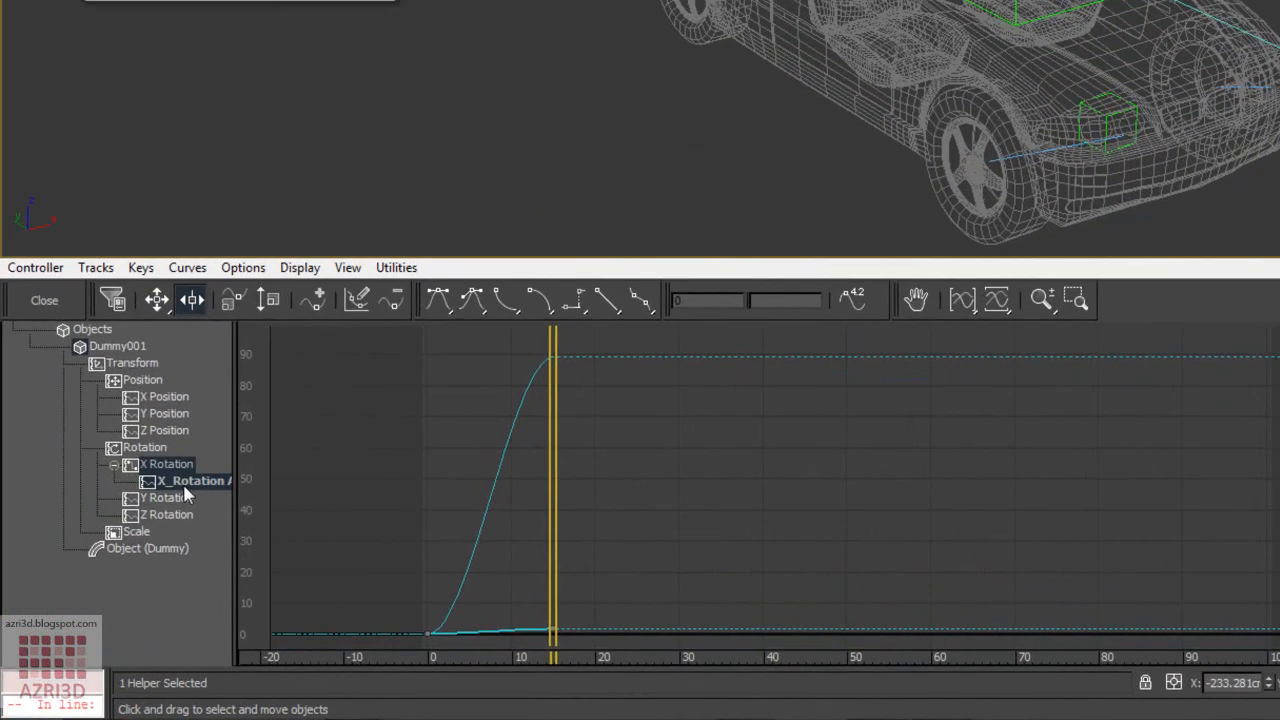
{"action": "left_click", "coordinate": [138, 540]}
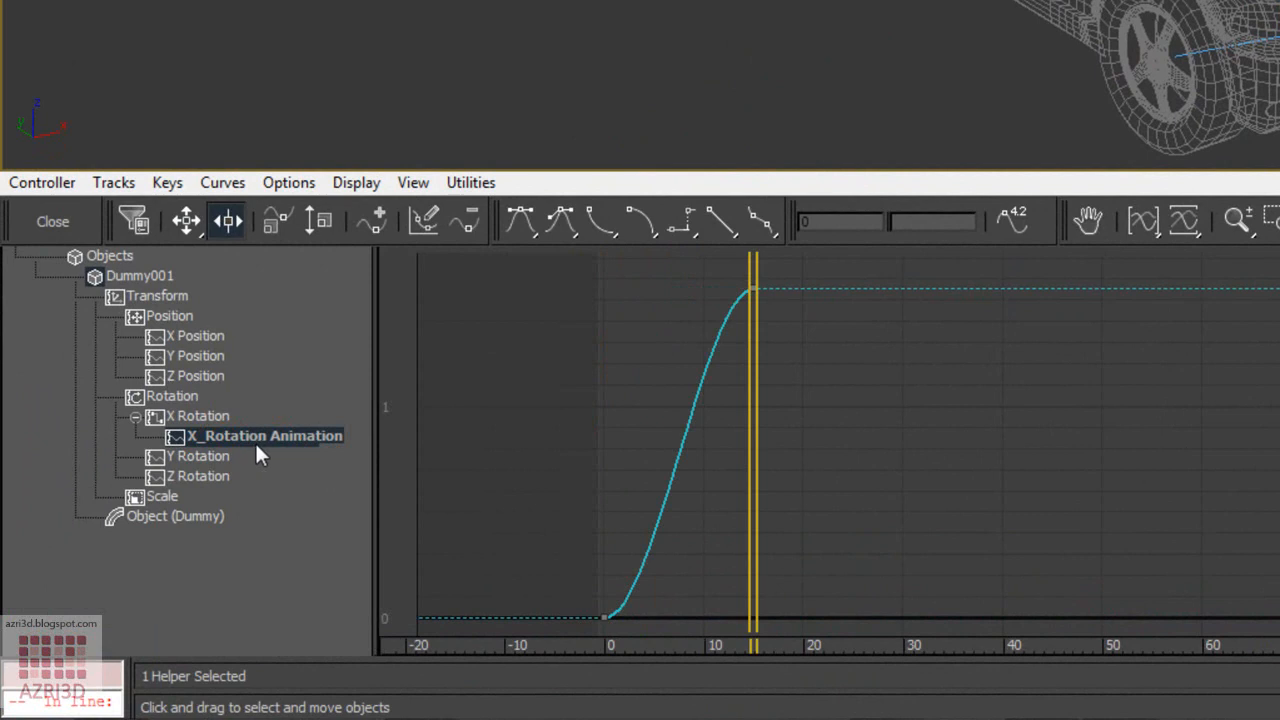
- Set the frame 15 key of Dummy001's X_Rotation Animation curve to a value of 360
{"action": "left_click_drag", "start_coordinate": [714, 266], "coordinate": [770, 360]}
{"action": "left_click", "coordinate": [953, 222]}
{"action": "type", "text": "360"}
{"action": "key", "text": "Return"}
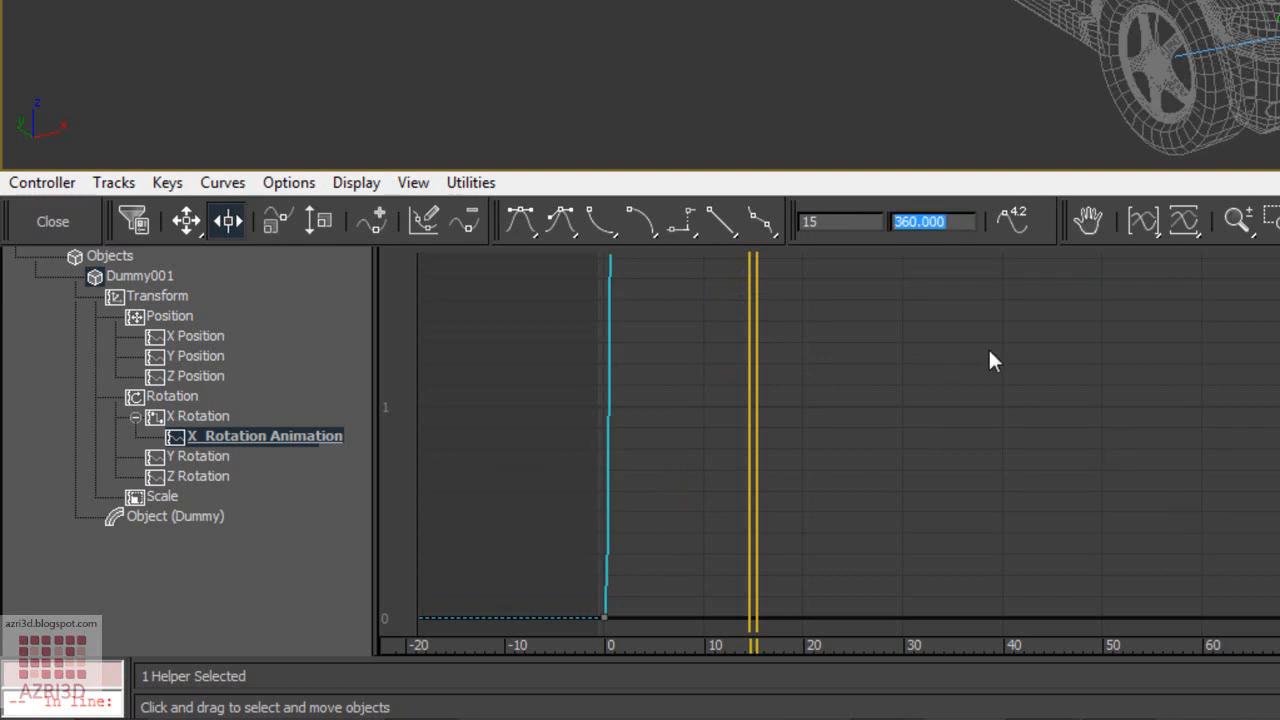
- Set both keys of Dummy001's X_Rotation Animation curve to linear tangents and play the animation briefly to check the wheels
{"action": "left_click", "coordinate": [207, 415]}
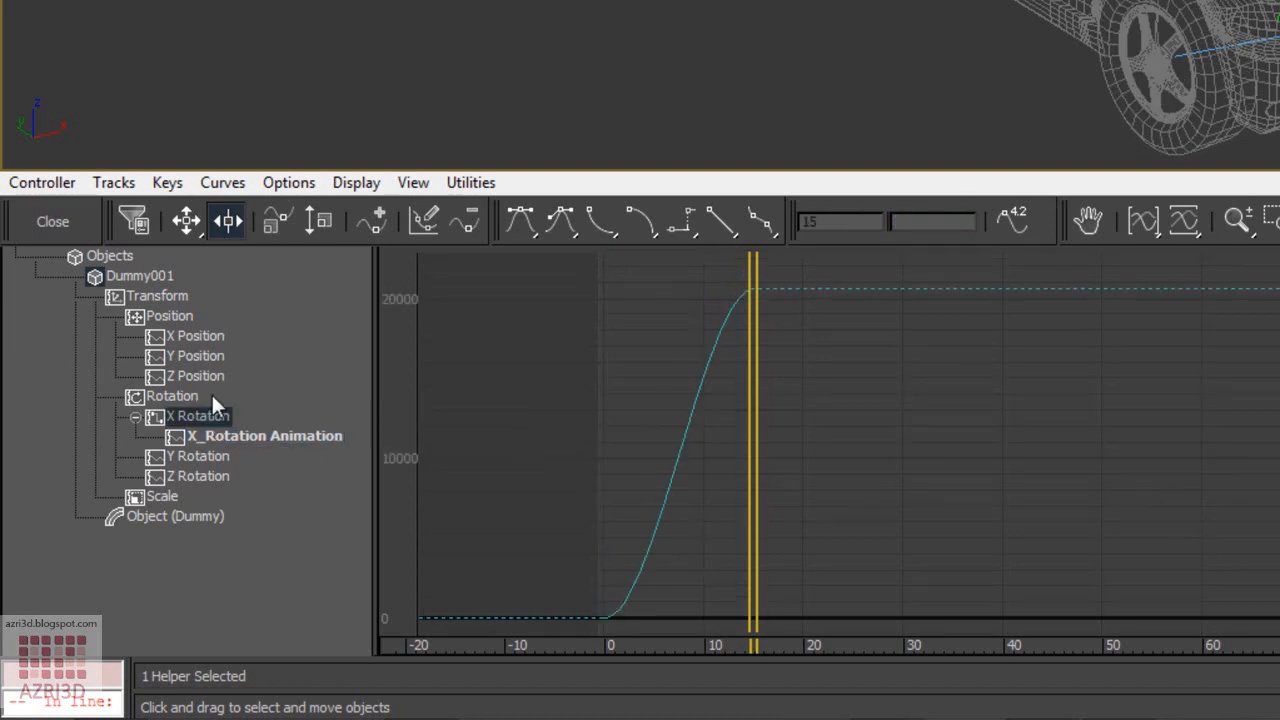
{"action": "left_click", "coordinate": [215, 438]}
{"action": "left_click_drag", "start_coordinate": [573, 278], "coordinate": [929, 675]}
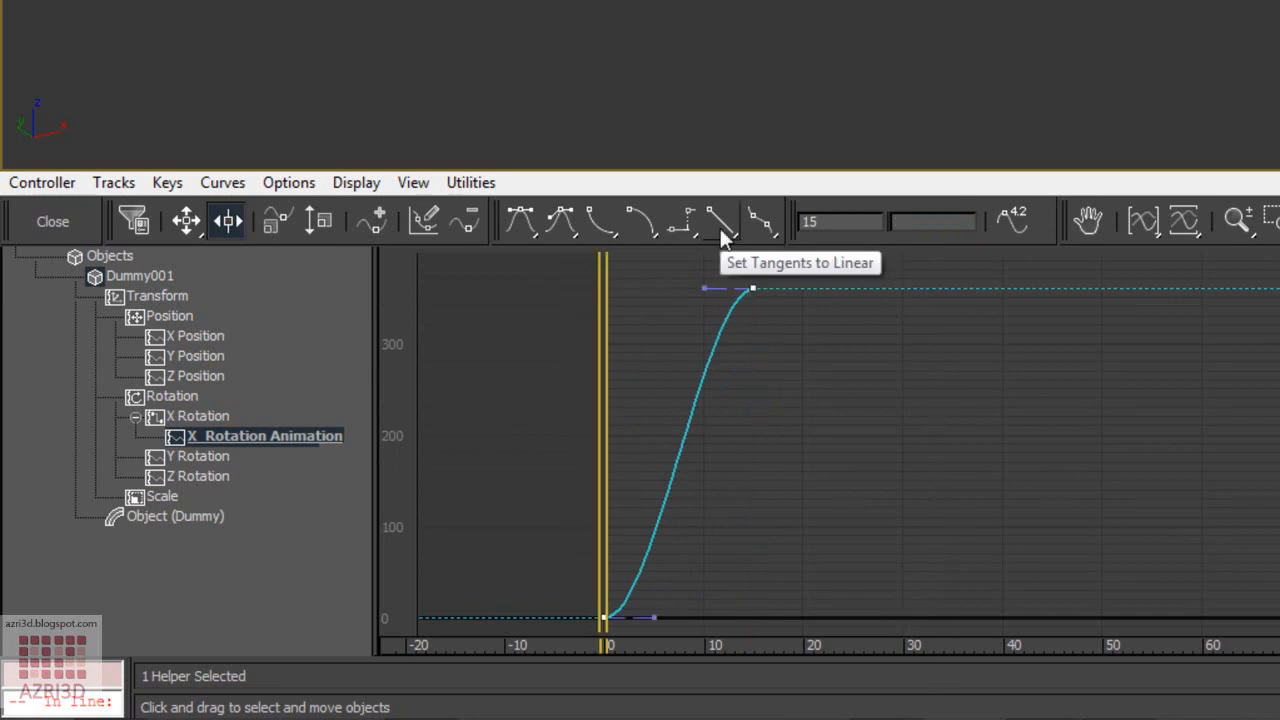
{"action": "left_click", "coordinate": [720, 226]}
{"action": "left_click", "coordinate": [726, 228]}
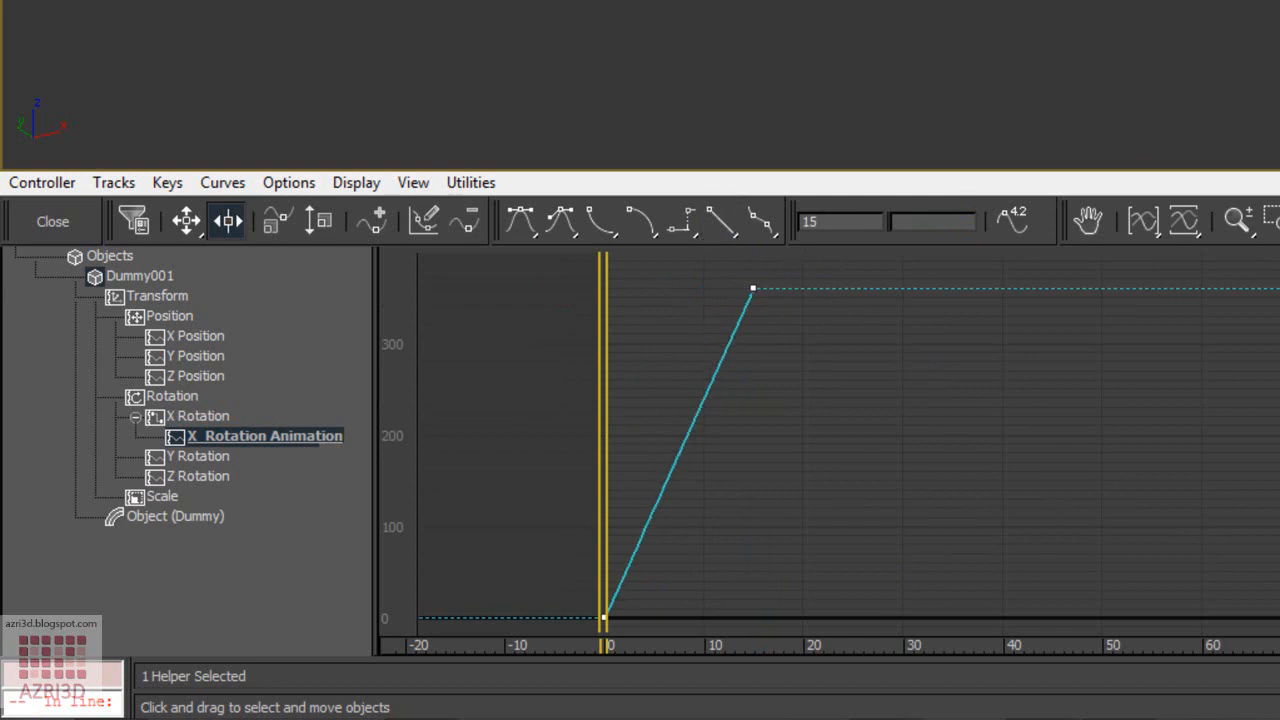
{"action": "left_click", "coordinate": [1171, 696]}
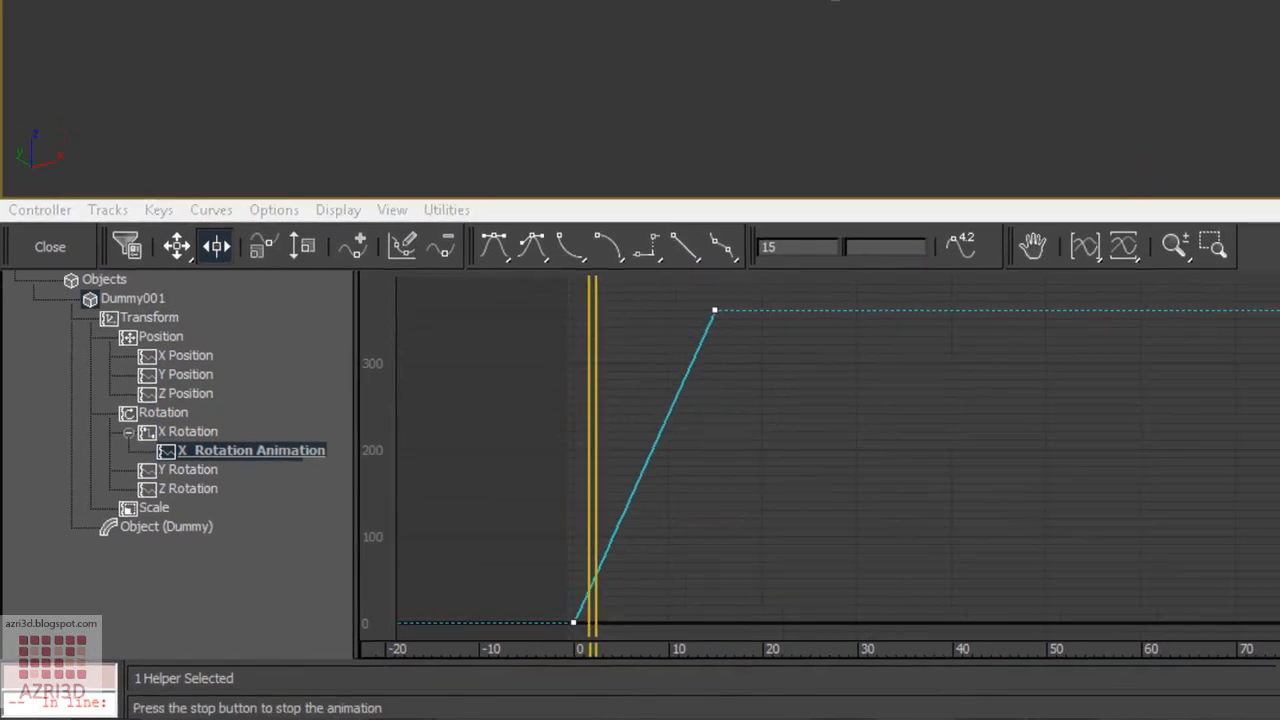
{"action": "left_click", "coordinate": [1171, 696]}
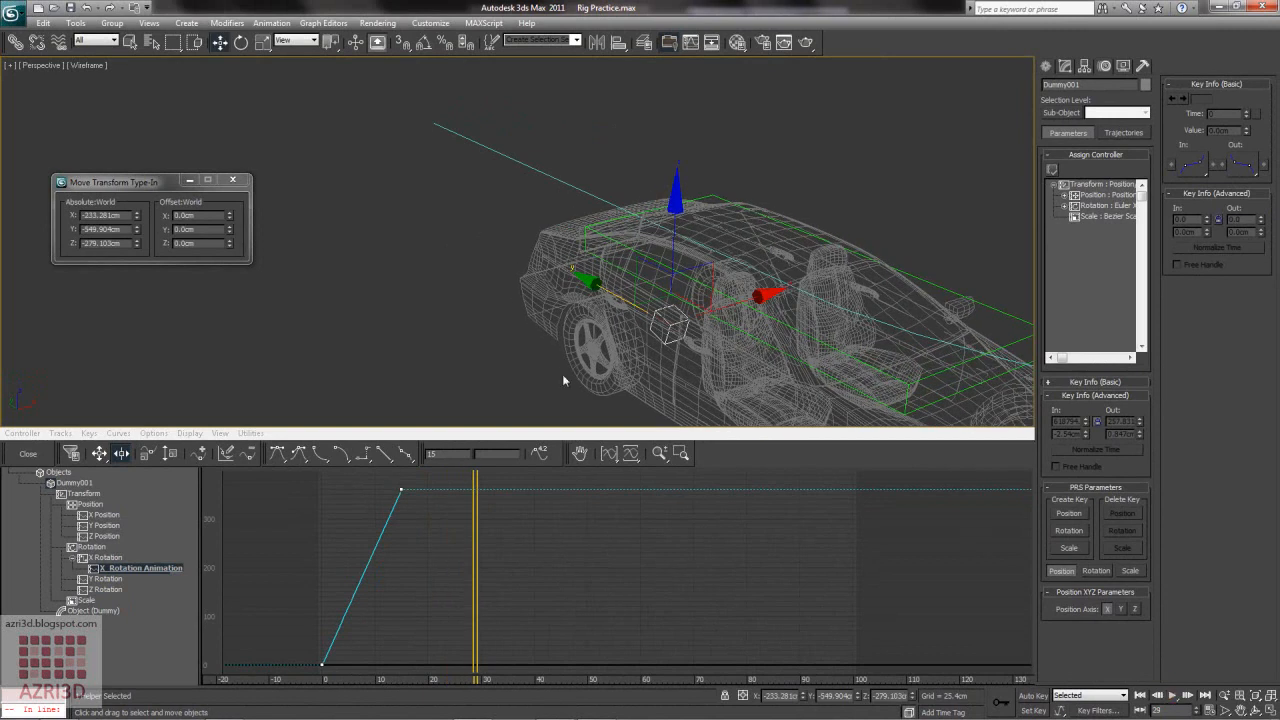
- Return to the start of the animation and set the X_Rotation Animation curve's out-of-range type to Relative Repeat in both directions
{"action": "middle_click_drag", "start_coordinate": [563, 376], "coordinate": [405, 298]}
{"action": "scroll", "coordinate": [417, 324], "scroll_direction": "up", "scroll_amount": 3}
{"action": "scroll", "coordinate": [417, 324], "scroll_direction": "down", "scroll_amount": 6}
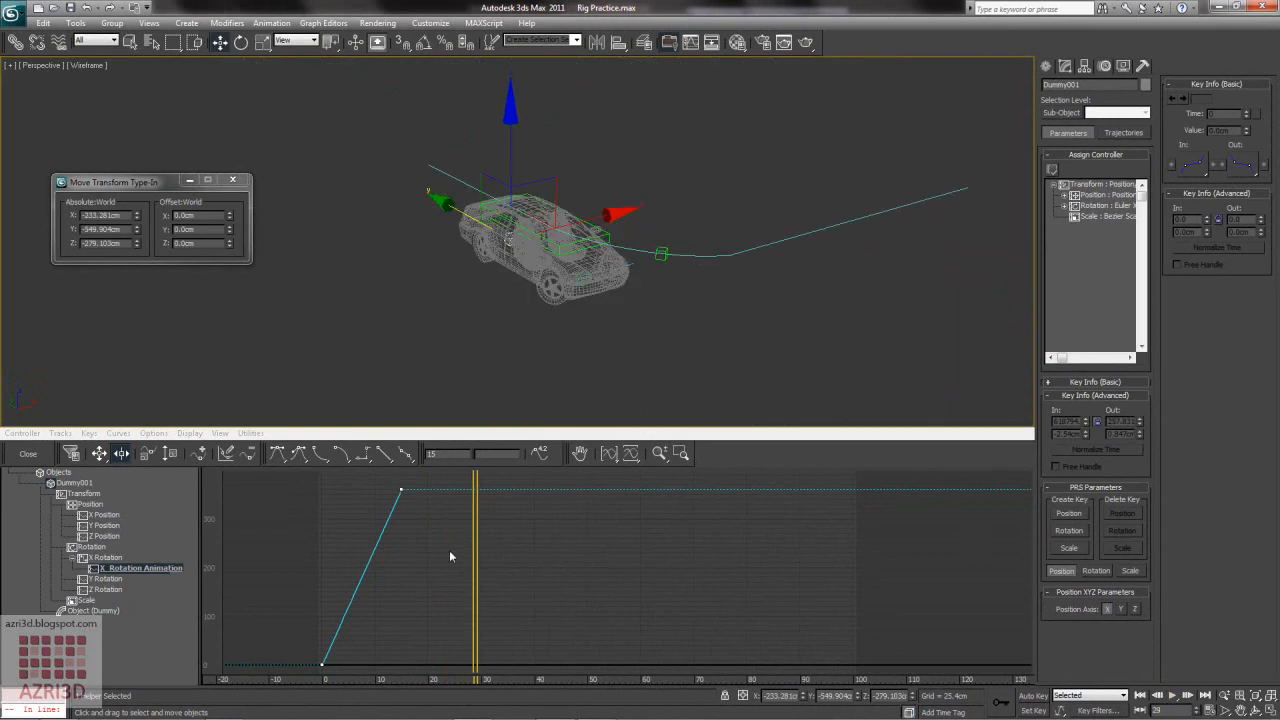
{"action": "left_click_drag", "start_coordinate": [479, 559], "coordinate": [280, 548]}
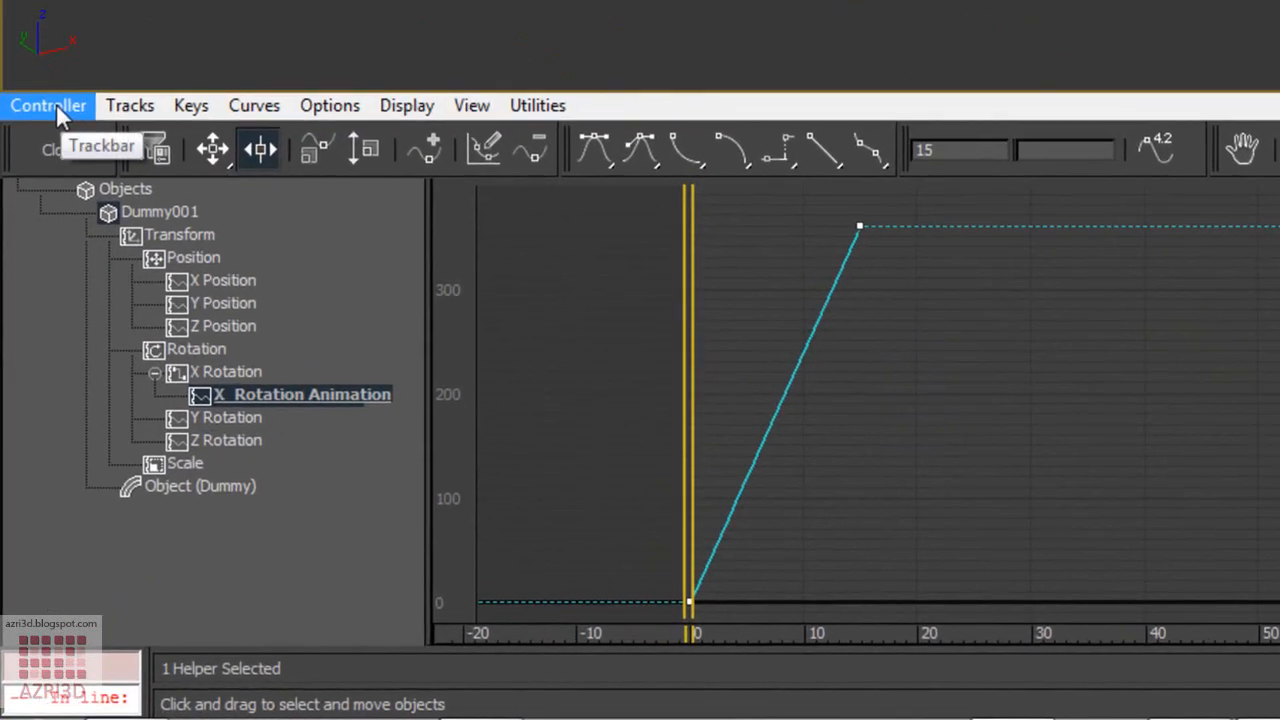
{"action": "left_click", "coordinate": [27, 437]}
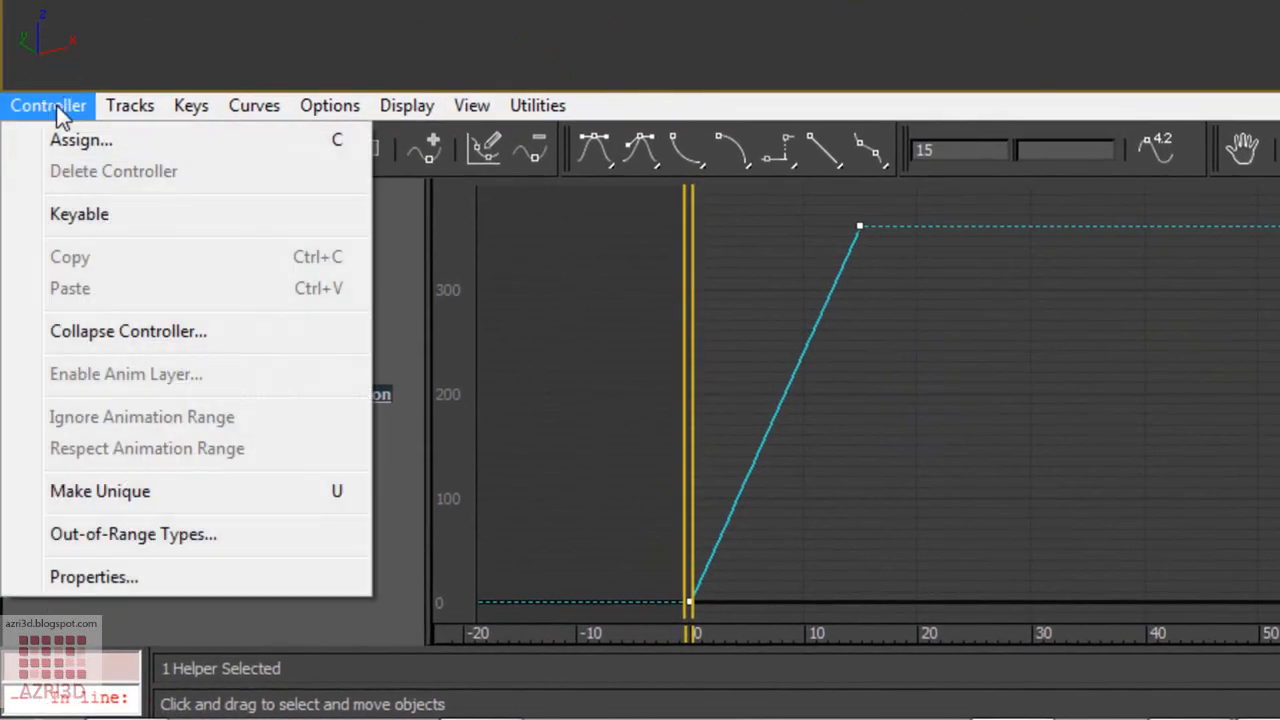
{"action": "left_click", "coordinate": [98, 536]}
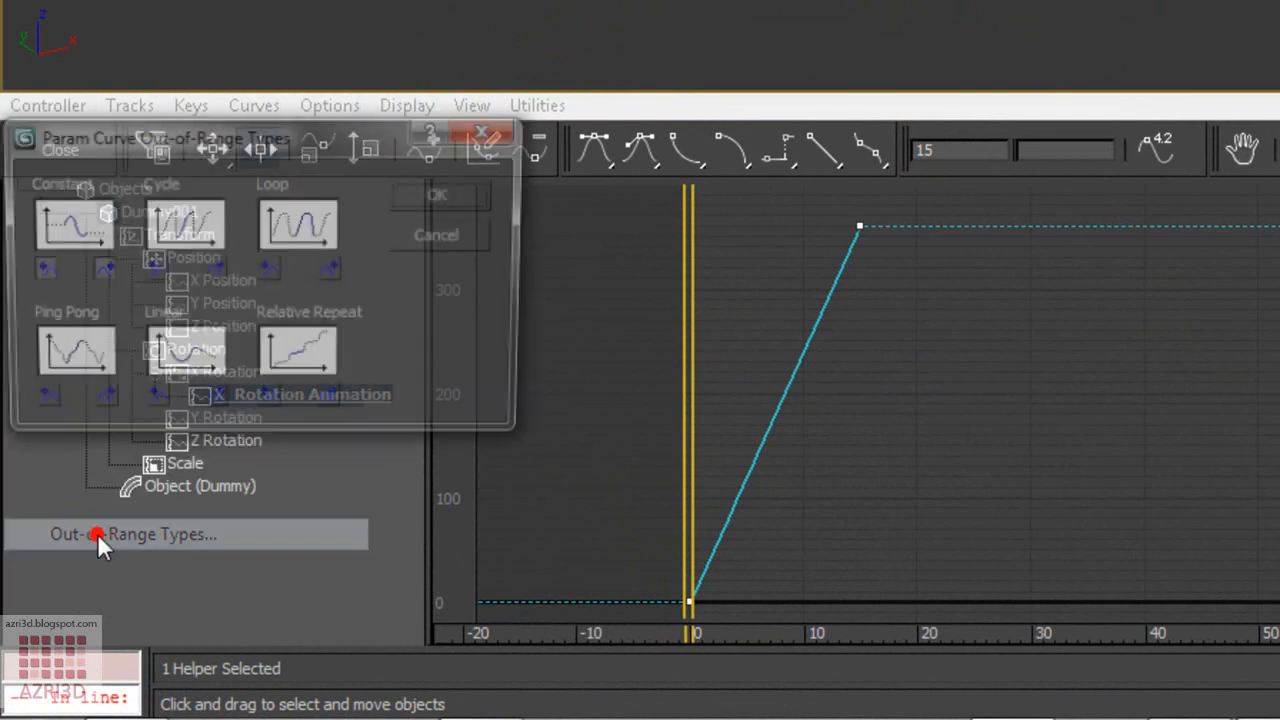
{"action": "left_click", "coordinate": [303, 355]}
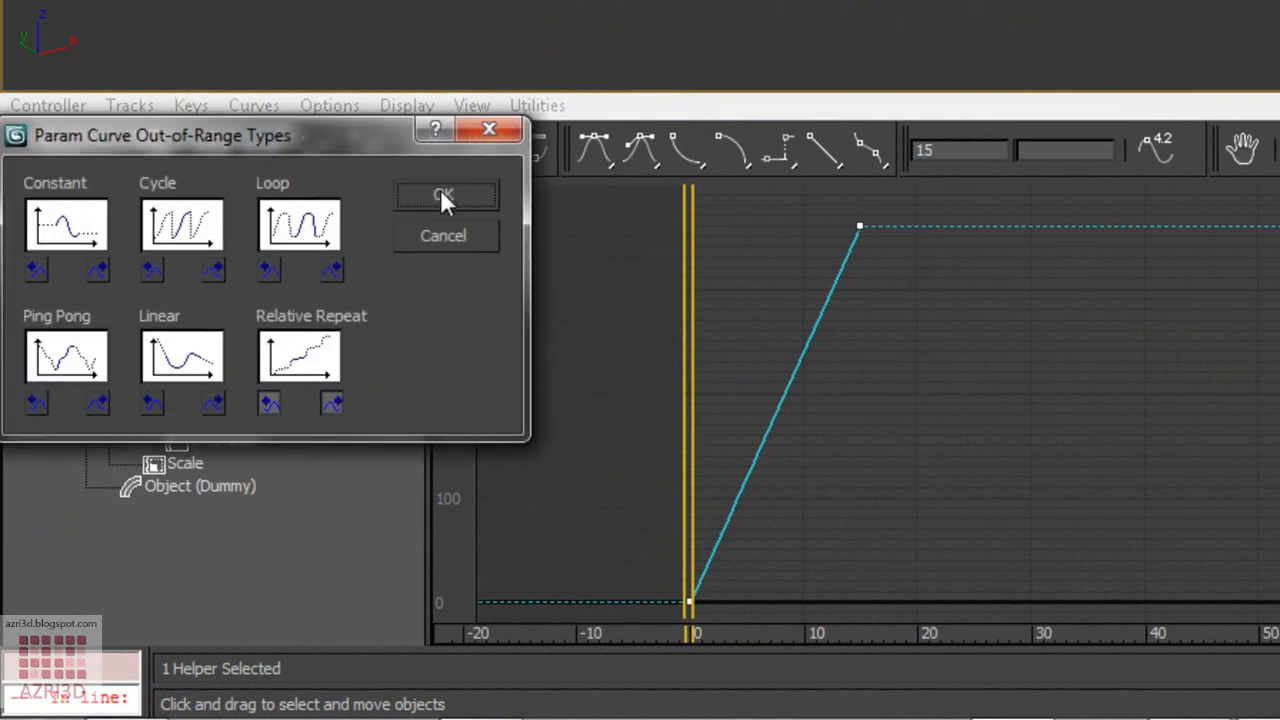
{"action": "left_click", "coordinate": [443, 194]}
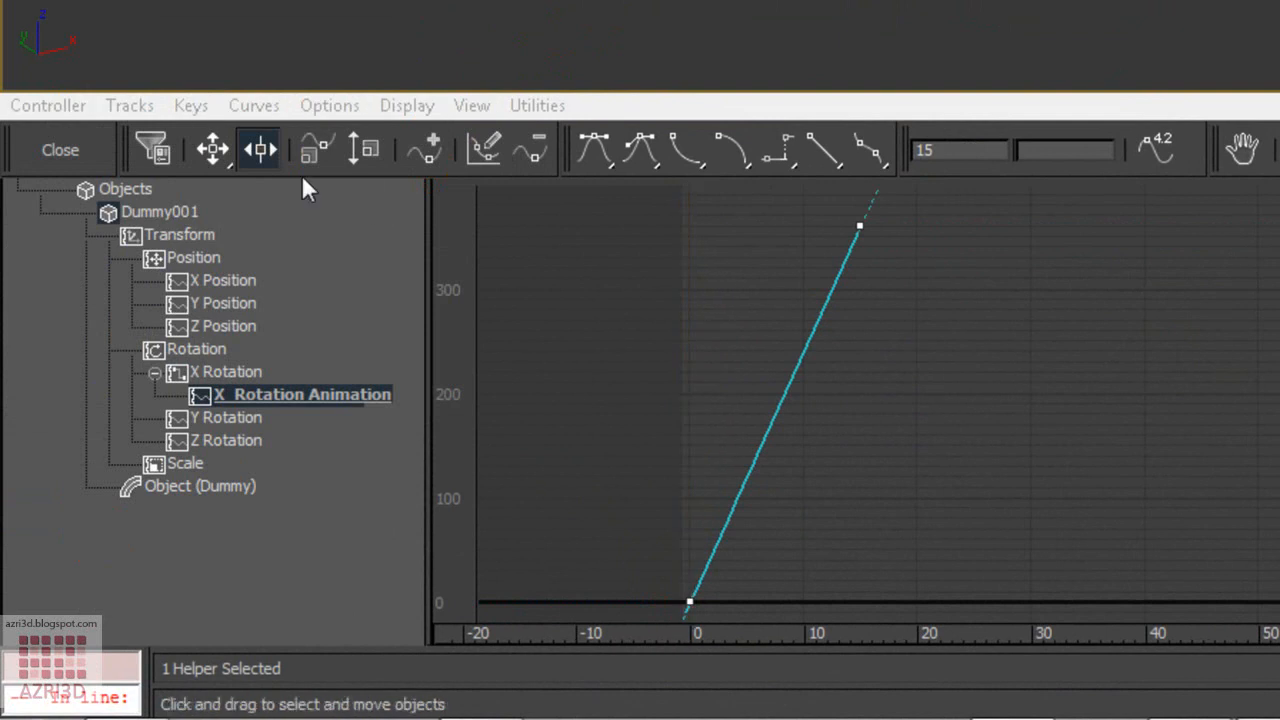
- Close the mini curve editor and play the animation to check the car driving along the path with rolling wheels
{"action": "left_click", "coordinate": [60, 150]}
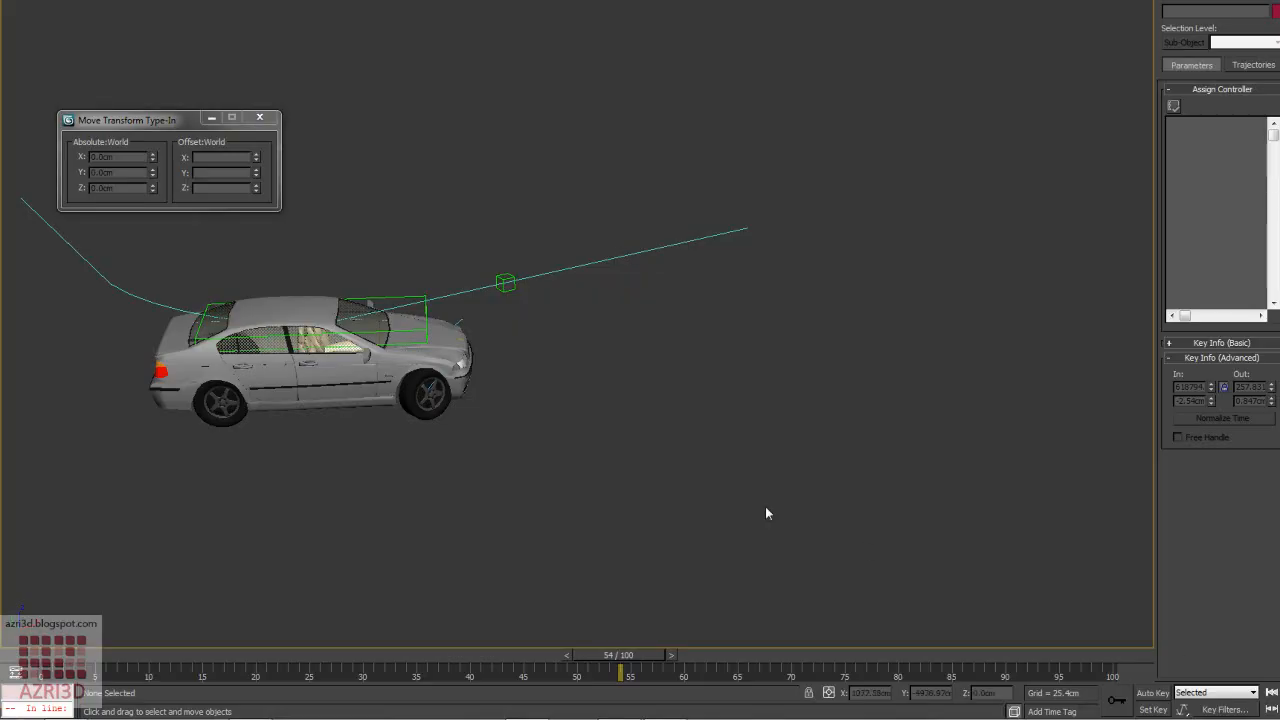
{"action": "middle_click_drag", "start_coordinate": [766, 513], "coordinate": [998, 569]}
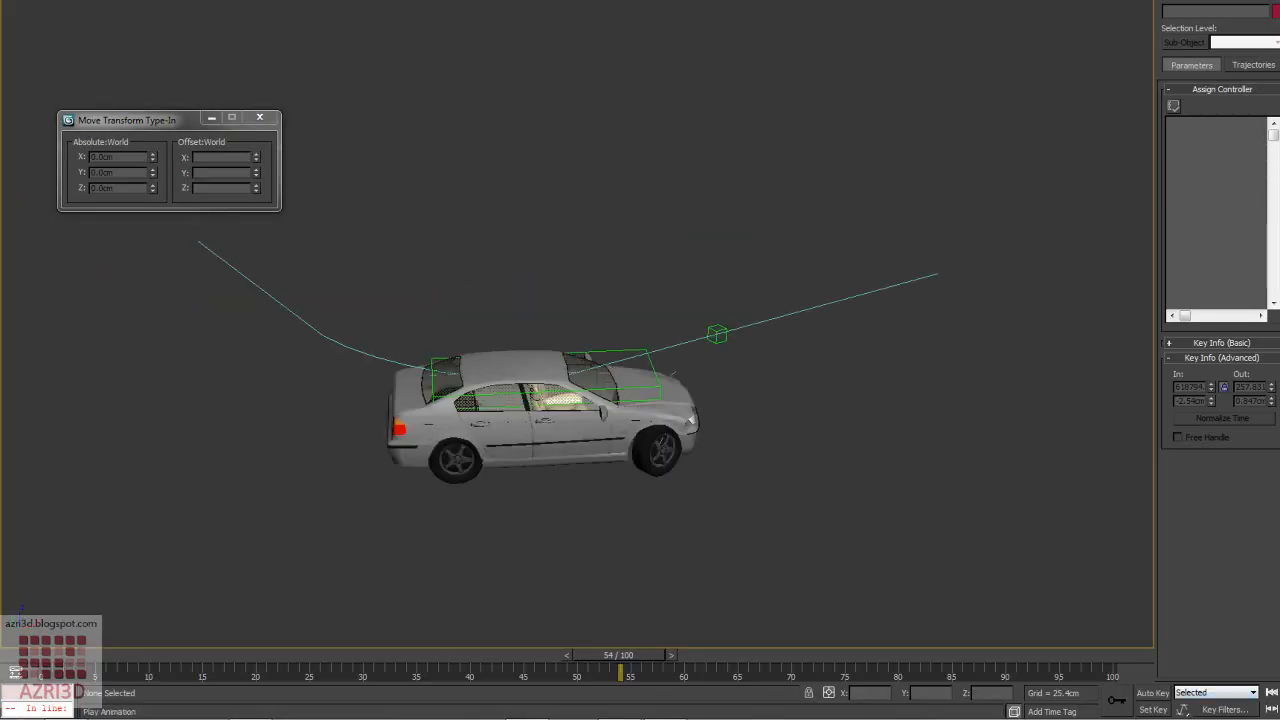
{"action": "key", "text": "/"}
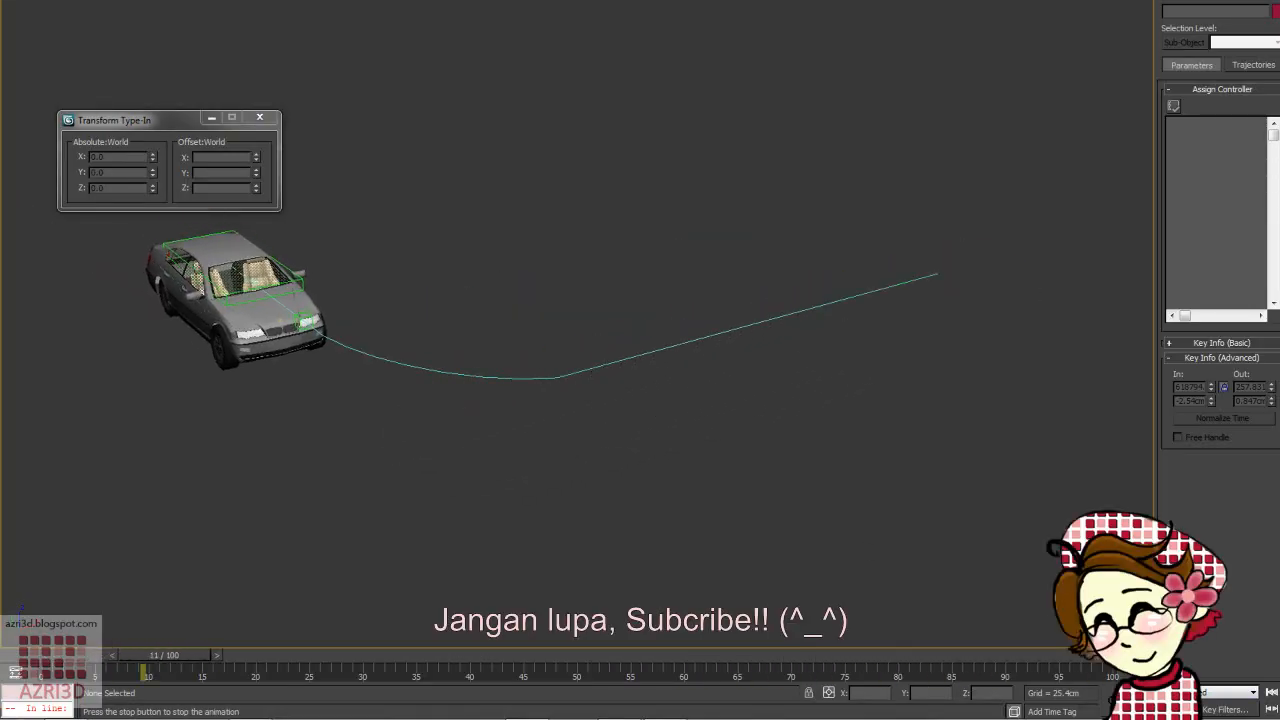